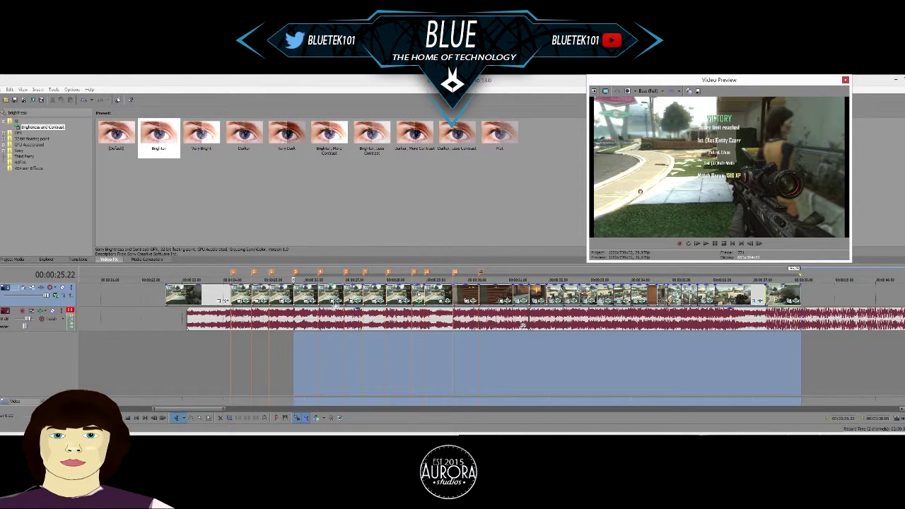
Examine the marked, cut clips against the music on the timeline and play the edit from 00:00:25.22
scroll(306, 323, down, 1)
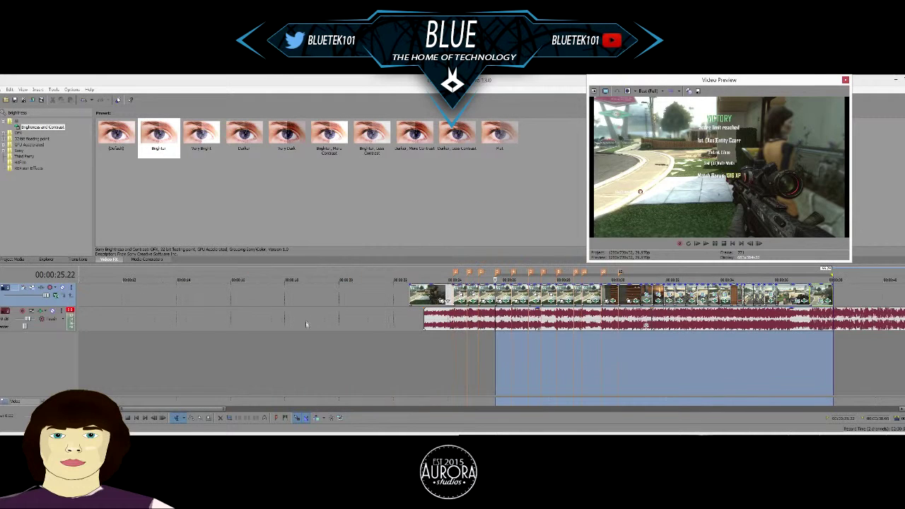
scroll(646, 326, up, 6)
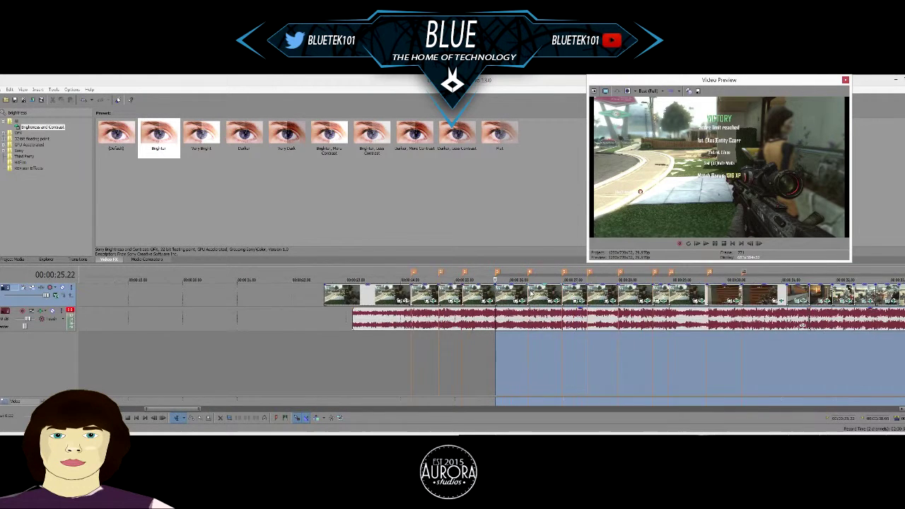
scroll(646, 325, down, 3)
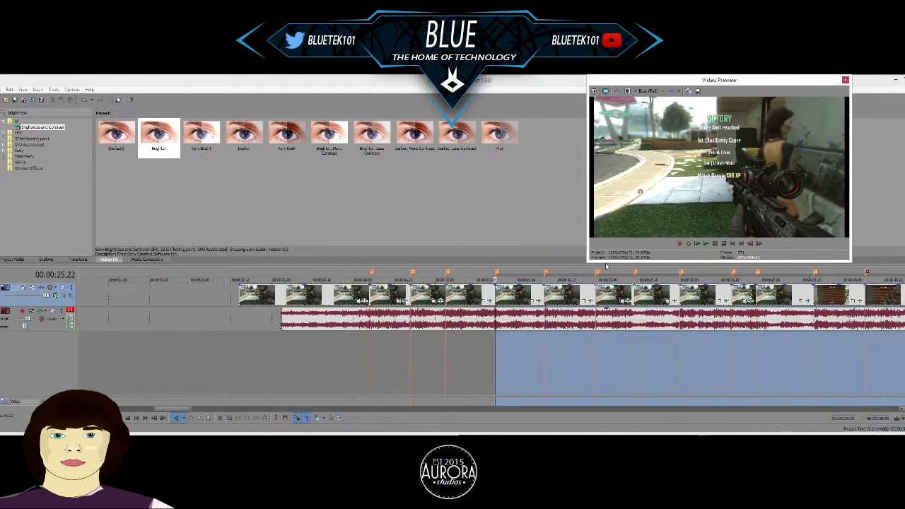
scroll(606, 265, up, 2)
scroll(569, 309, down, 3)
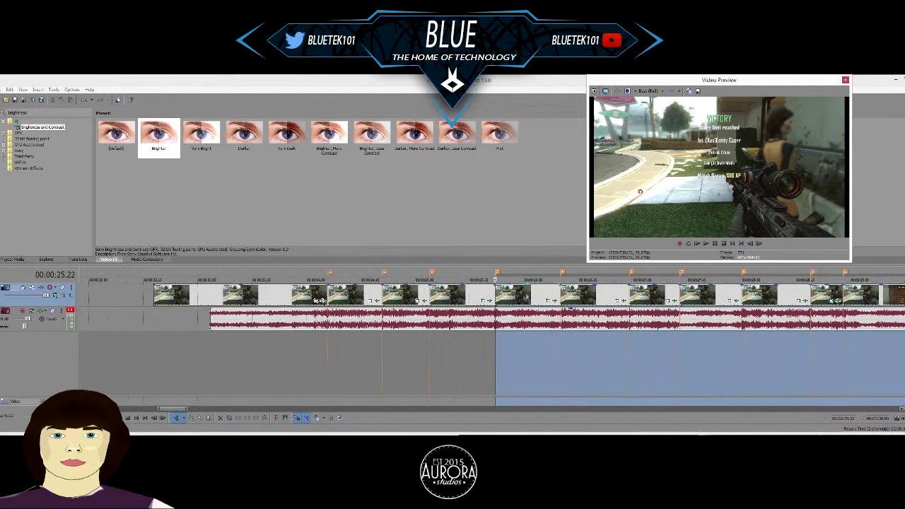
scroll(495, 309, up, 1)
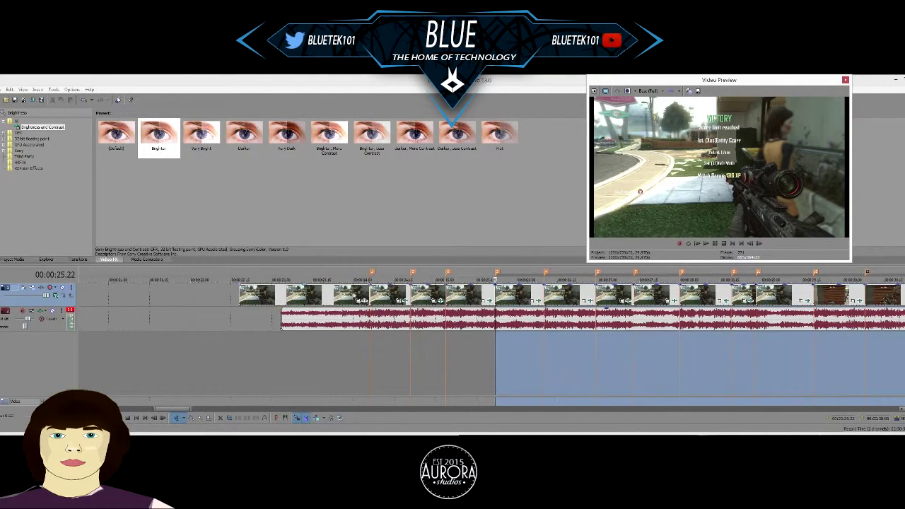
scroll(554, 309, down, 1)
scroll(555, 309, up, 1)
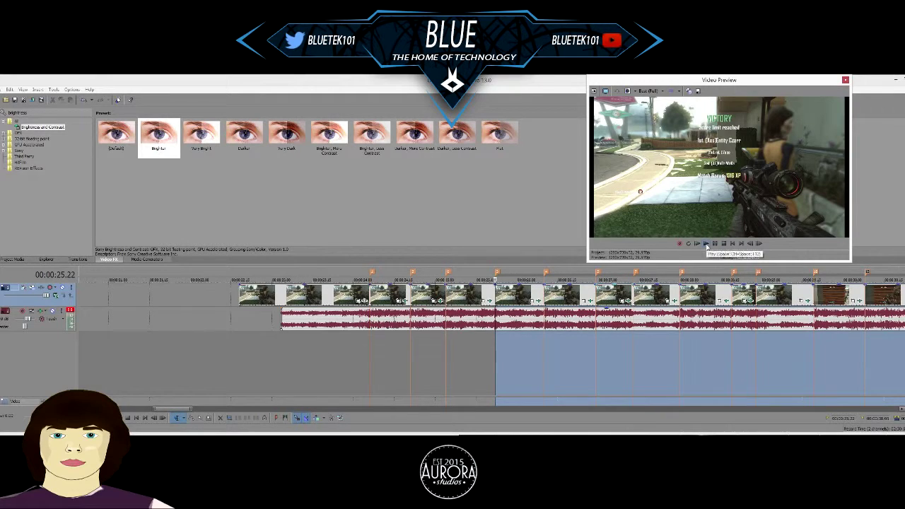
click(706, 243)
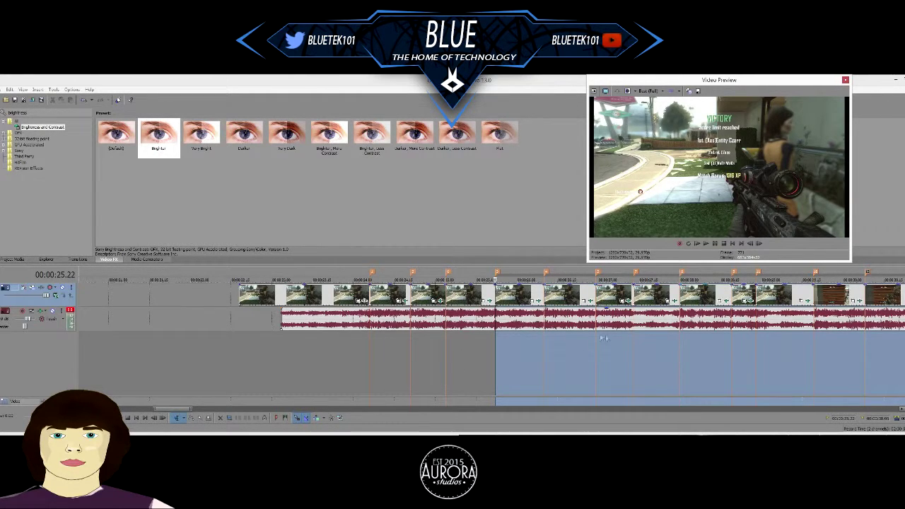
Show the project media and delete the video track holding the cut gameplay clips
scroll(577, 343, down, 5)
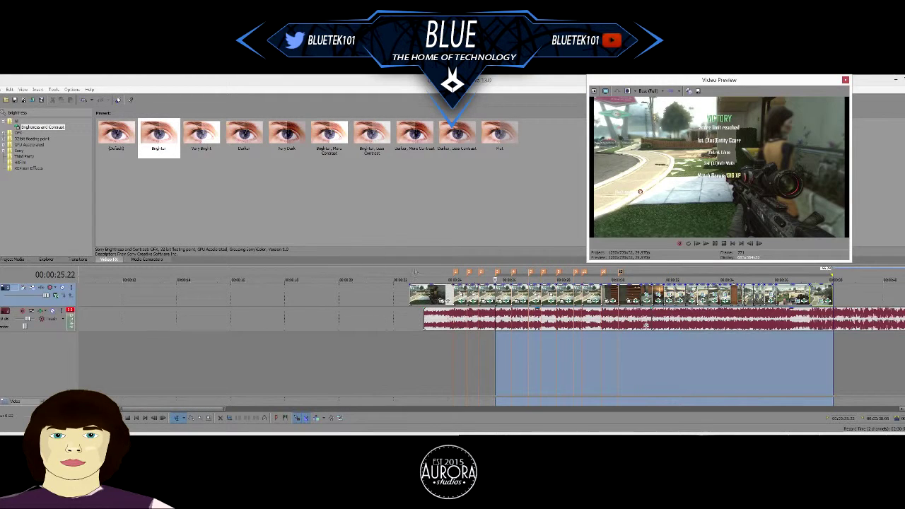
click(19, 259)
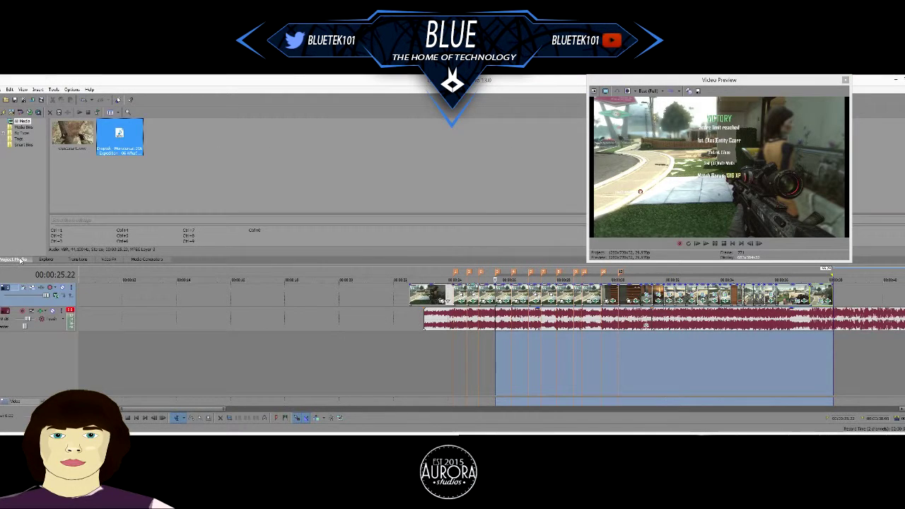
right_click(226, 299)
click(270, 378)
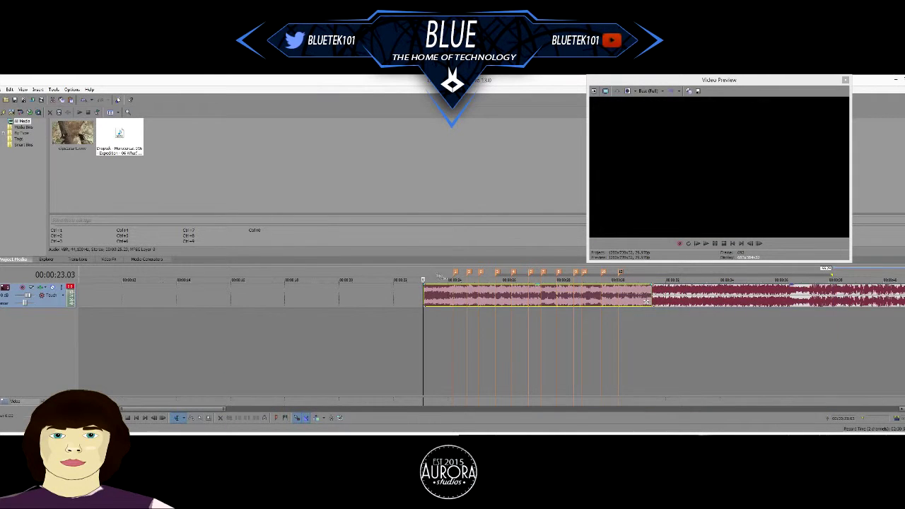
Delete all the markers above the song on the timeline
right_click(456, 274)
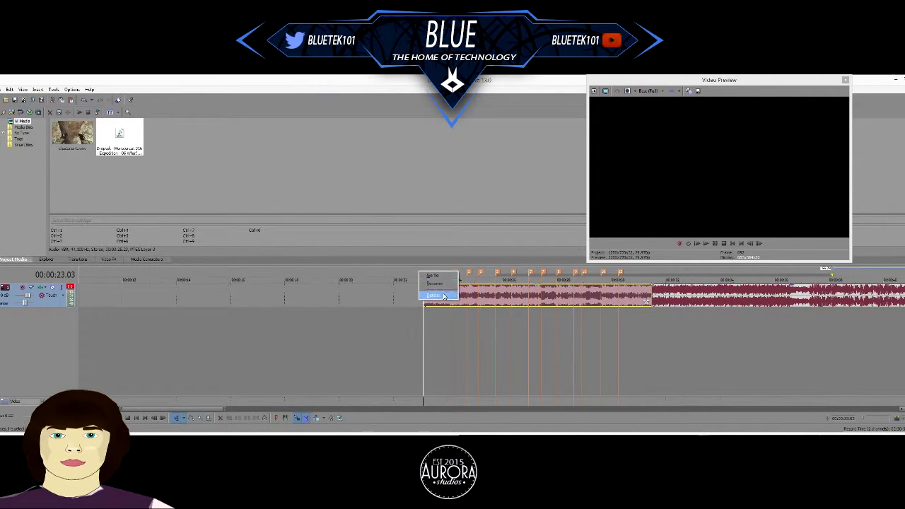
click(444, 295)
right_click(469, 274)
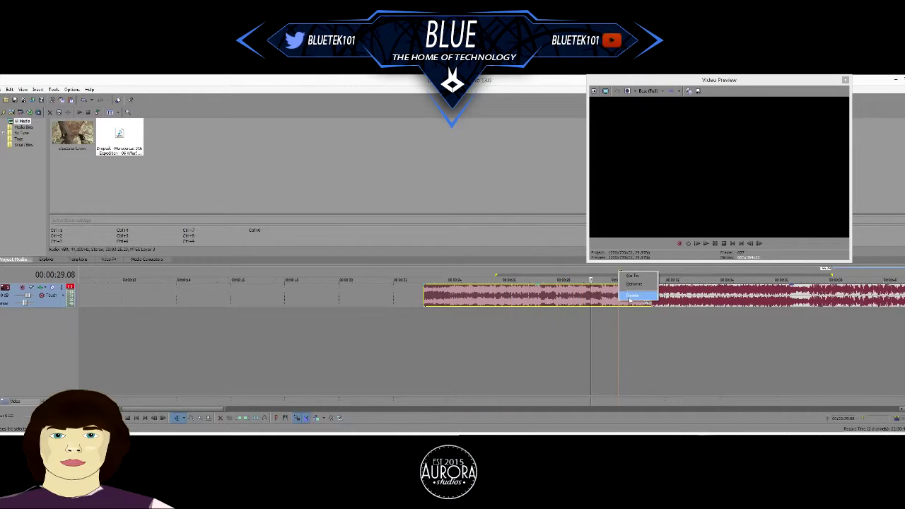
click(631, 295)
Move the first song clip to the start of the timeline and place the cursor at 00:00:00.00
mouse_move(538, 297)
mouse_down()
mouse_move(141, 298)
mouse_move(192, 298)
mouse_up()
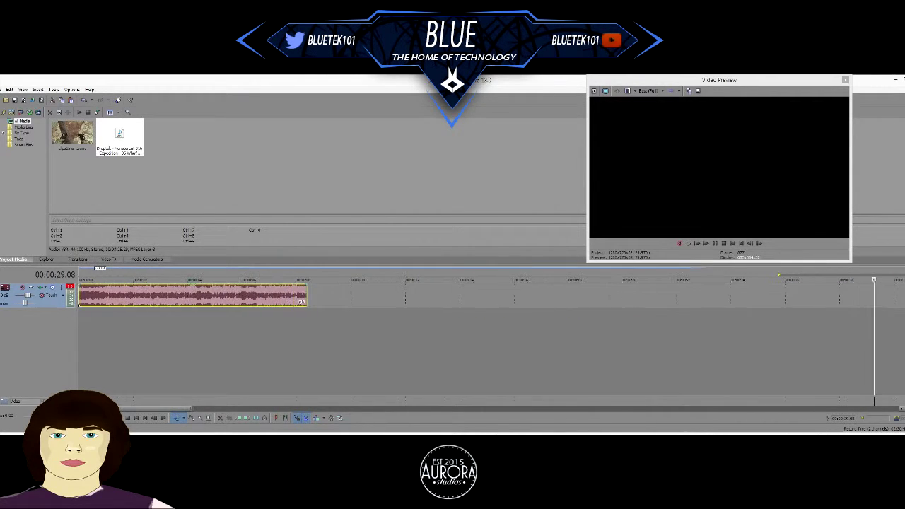
click(85, 305)
Find the first beat peak just before the one-second mark in the waveform and play the song from there
scroll(194, 302, up, 5)
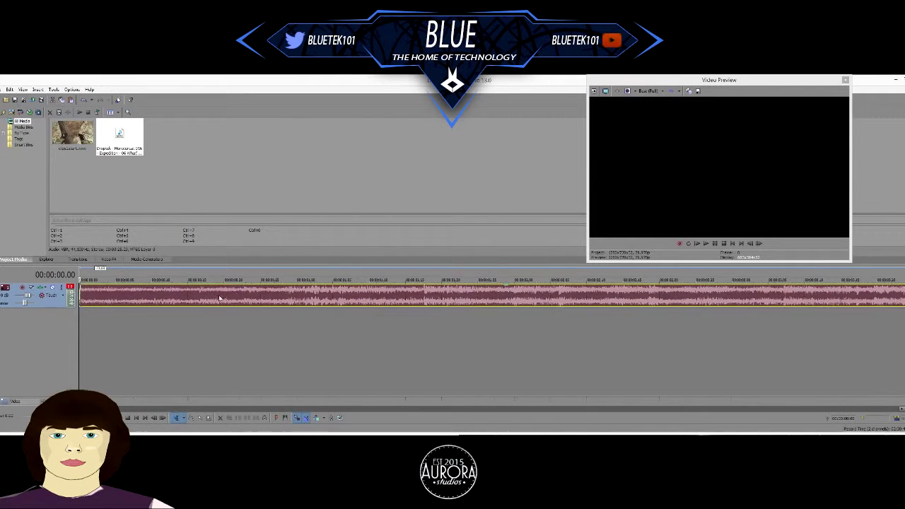
scroll(283, 297, down, 5)
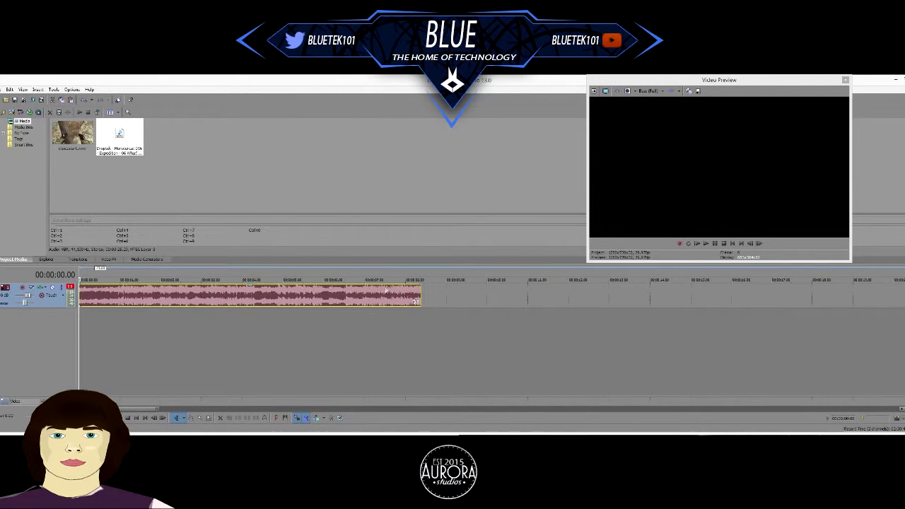
scroll(140, 293, up, 5)
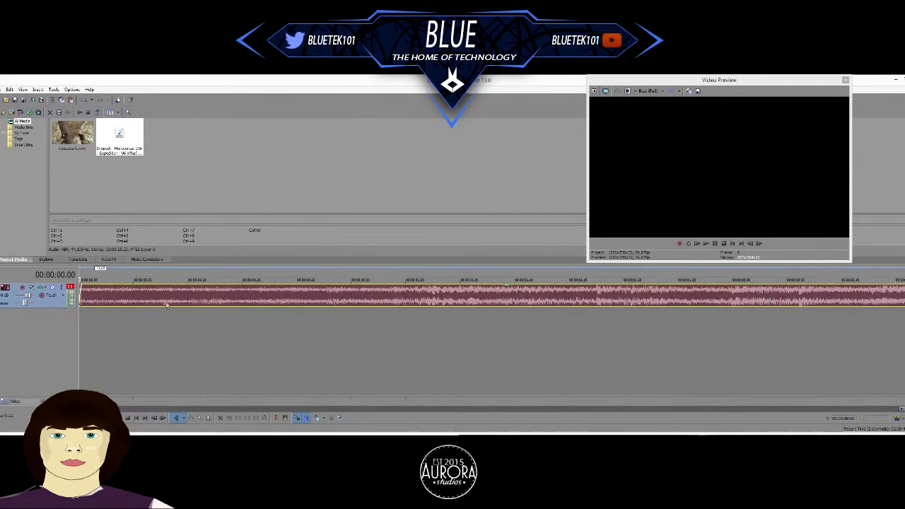
scroll(499, 286, up, 3)
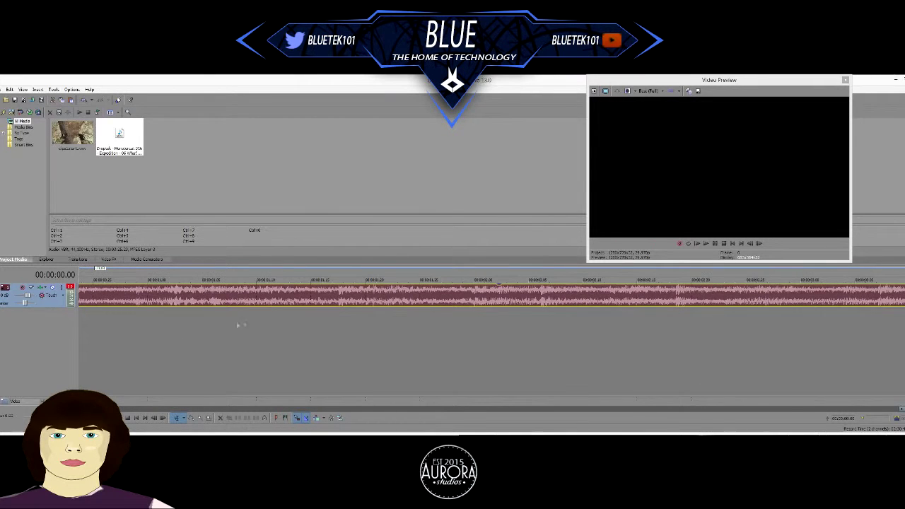
click(172, 292)
scroll(173, 292, up, 4)
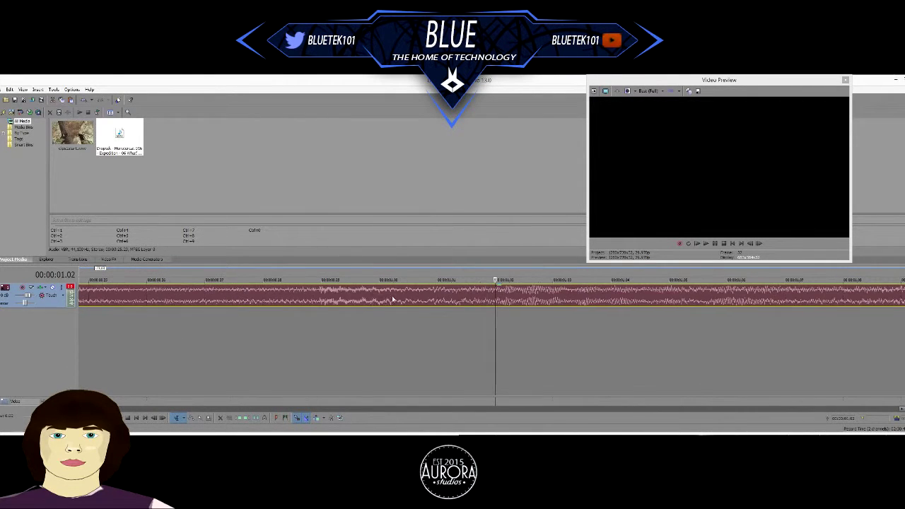
click(321, 296)
click(705, 243)
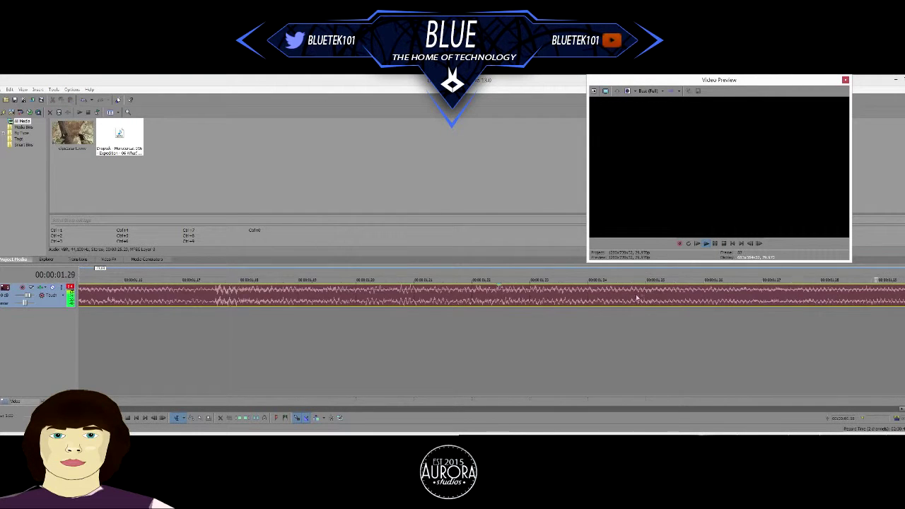
scroll(522, 308, down, 4)
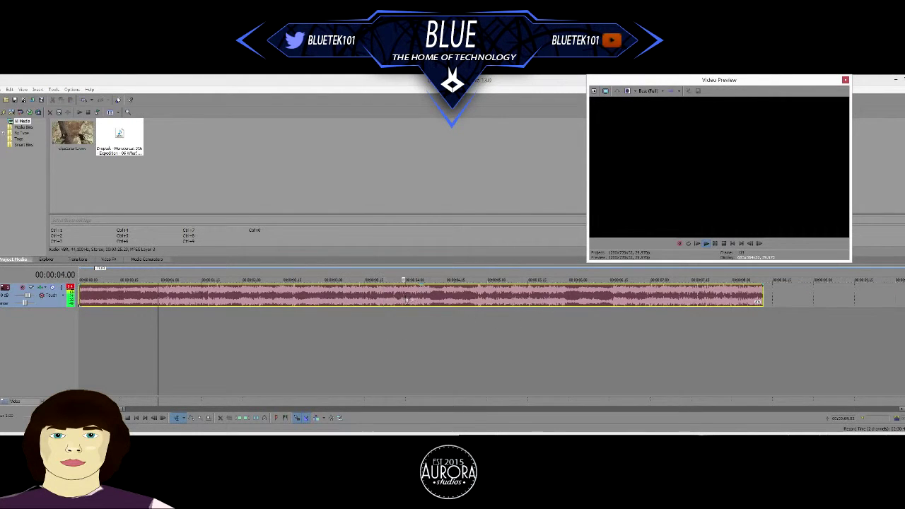
scroll(697, 325, up, 3)
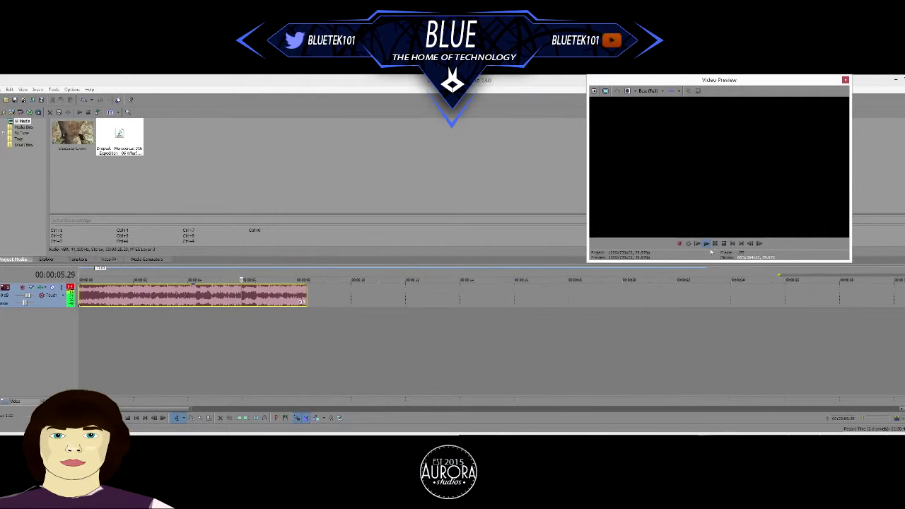
Extend the end of the song clip to about 18 seconds and pause playback
drag(306, 298, 574, 303)
scroll(452, 321, up, 6)
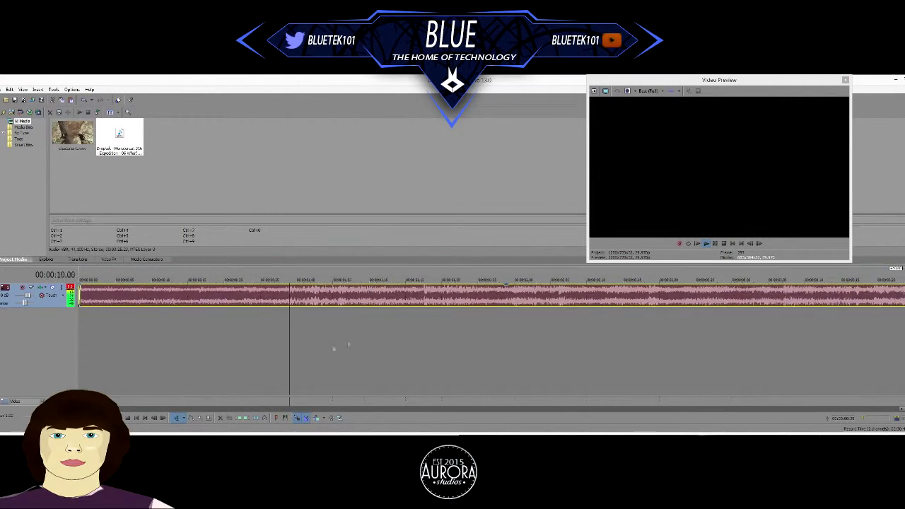
drag(91, 409, 158, 424)
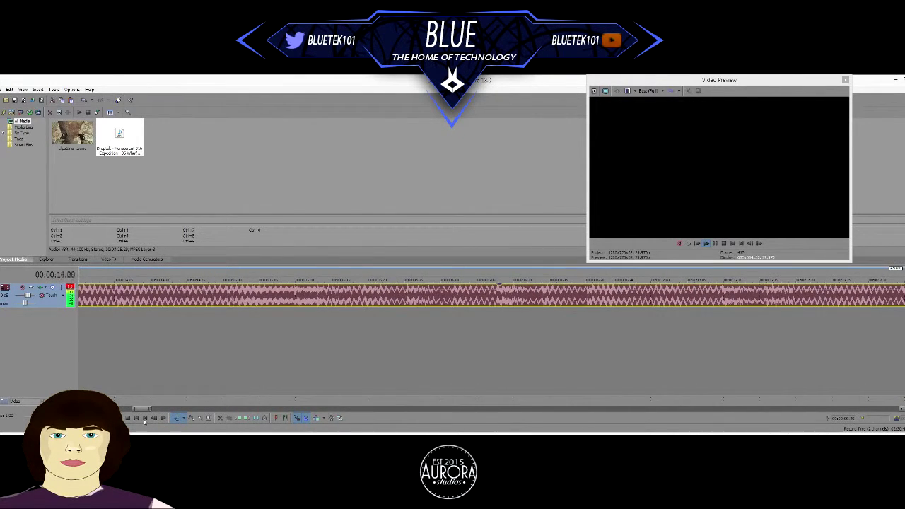
scroll(194, 354, down, 3)
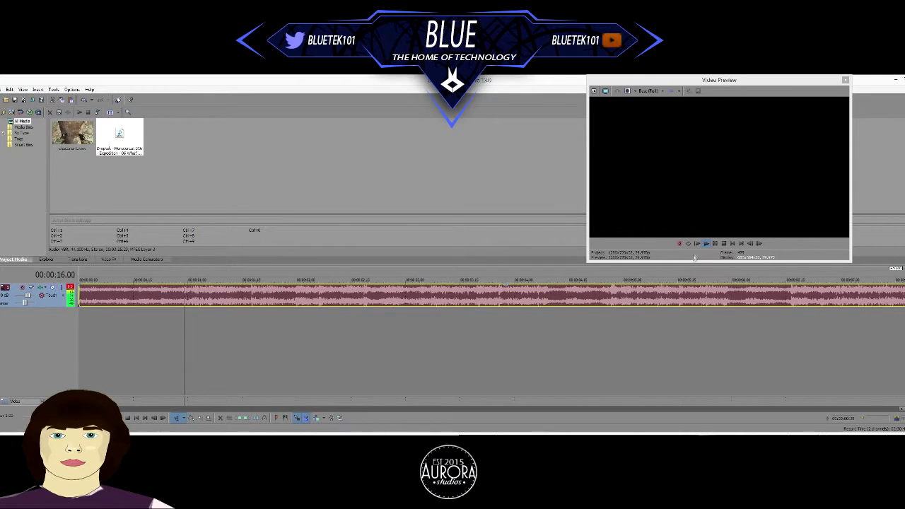
click(715, 244)
scroll(291, 320, down, 2)
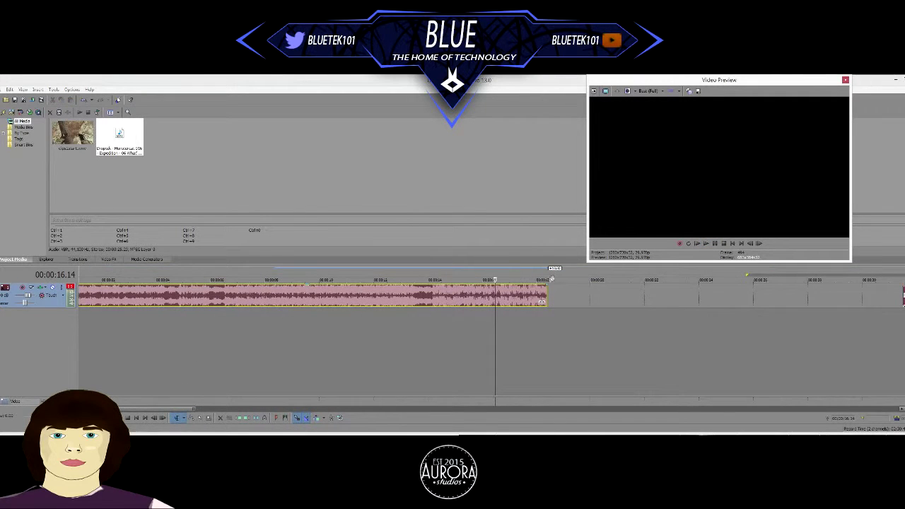
Place the cursor on the beat peak at 00:00:15.25 and play the song repeatedly from there
scroll(436, 304, up, 5)
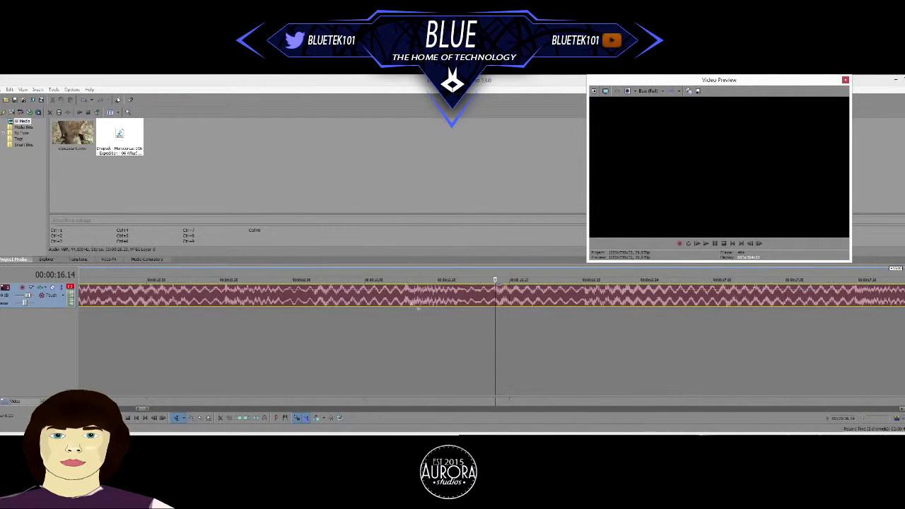
click(228, 290)
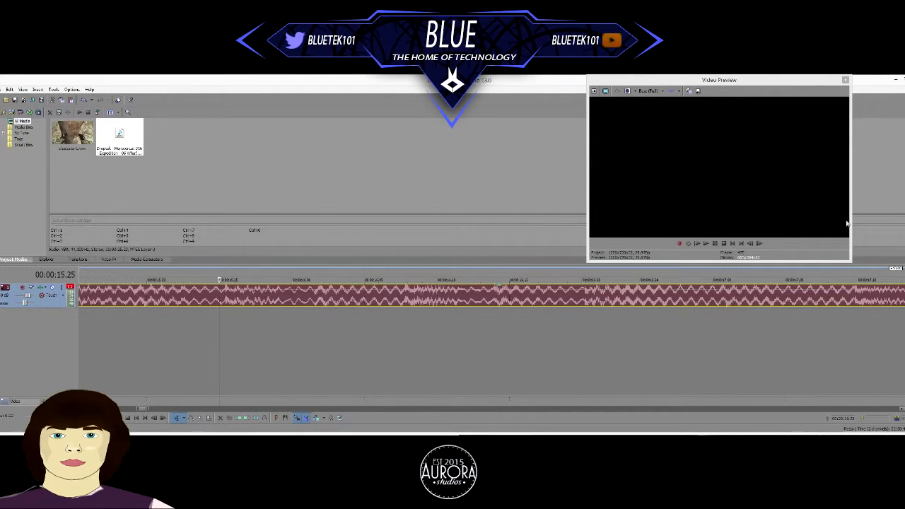
click(705, 244)
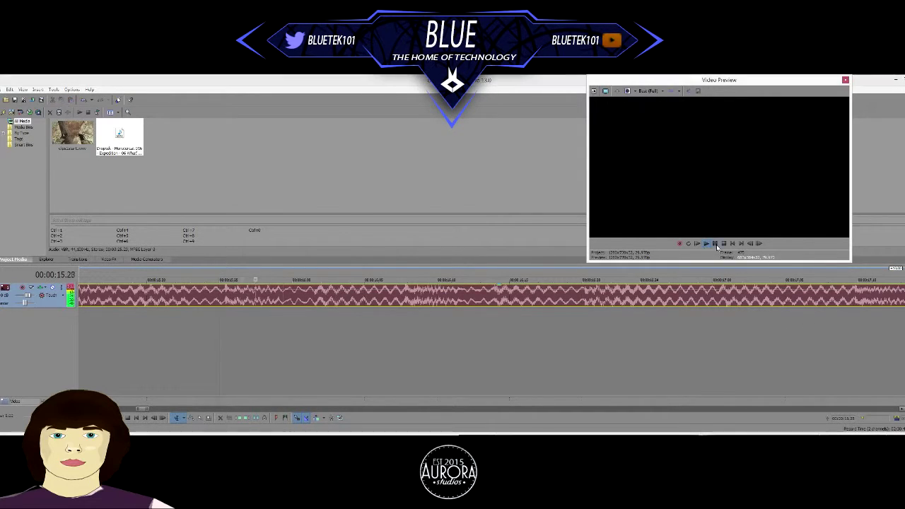
click(224, 290)
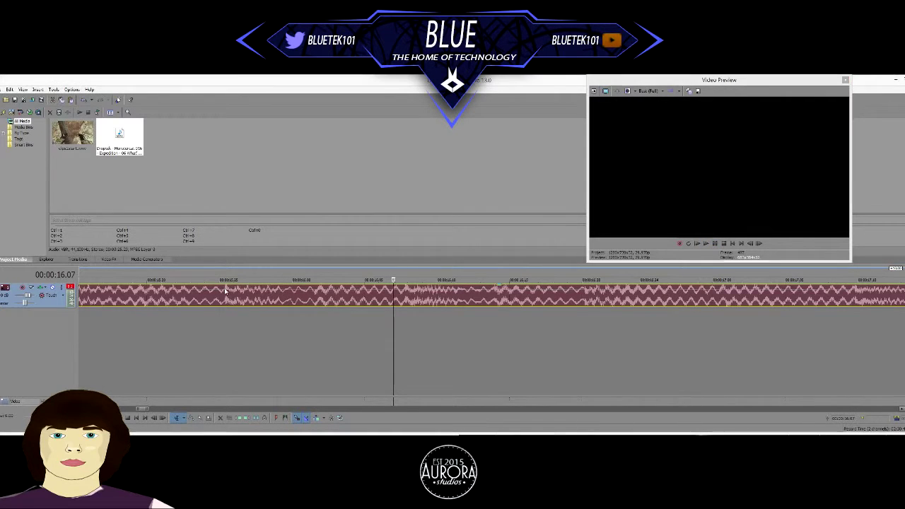
key(space)
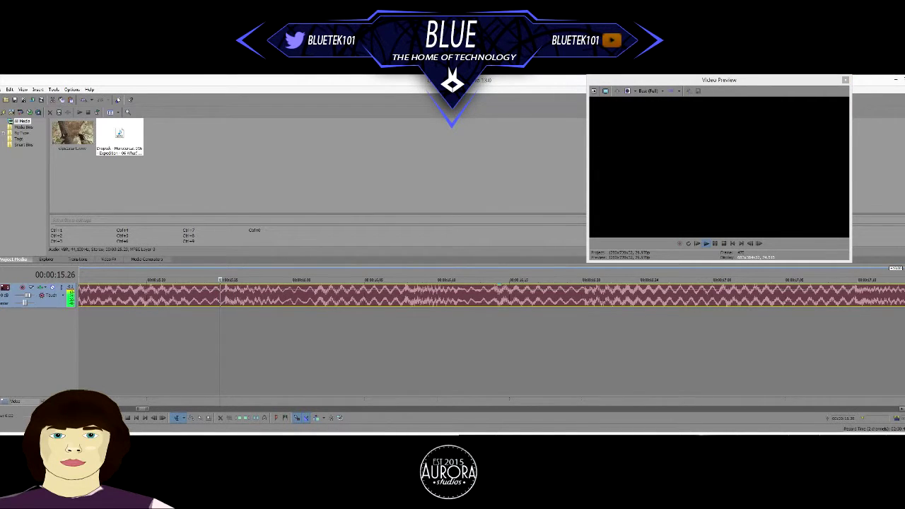
key(space)
click(705, 243)
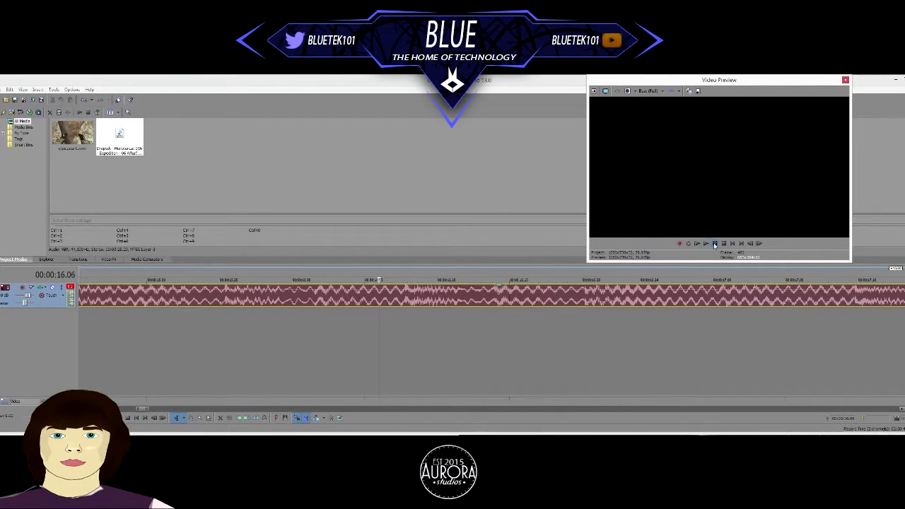
click(224, 290)
Insert a new video track above the song's audio track
scroll(223, 296, down, 8)
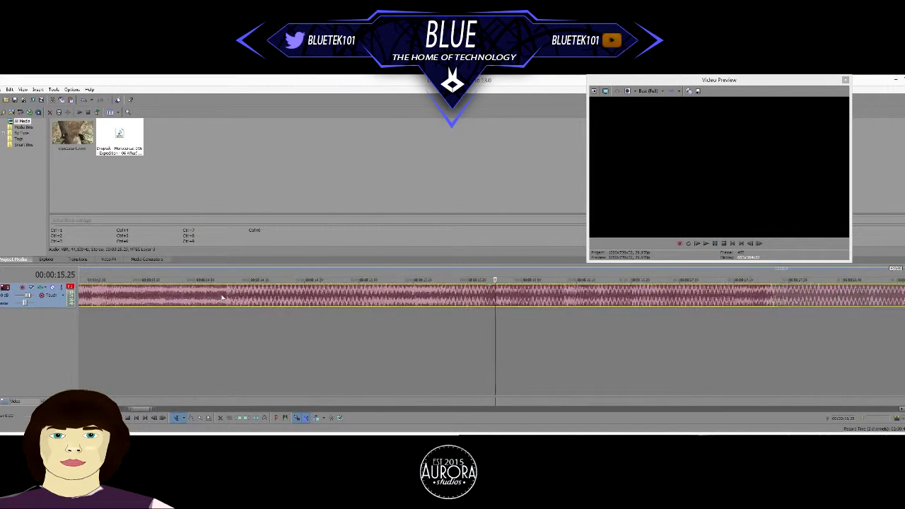
scroll(238, 302, down, 3)
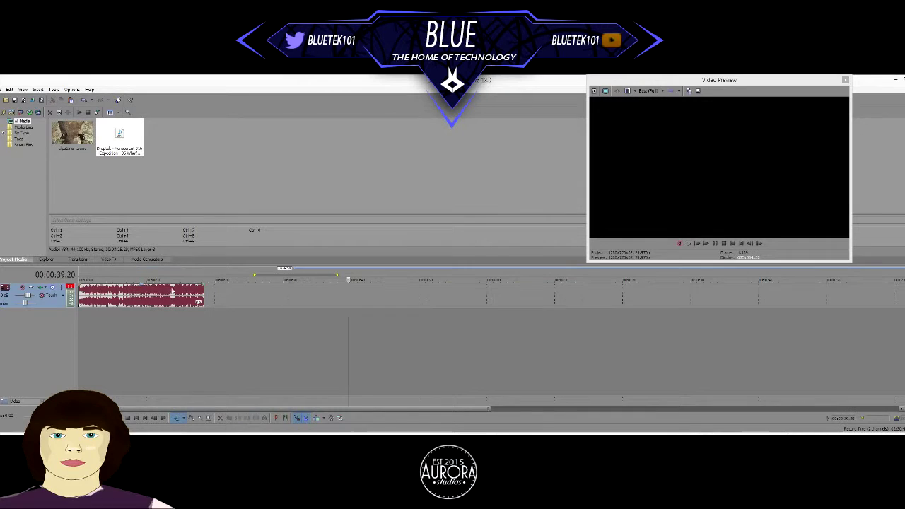
click(122, 300)
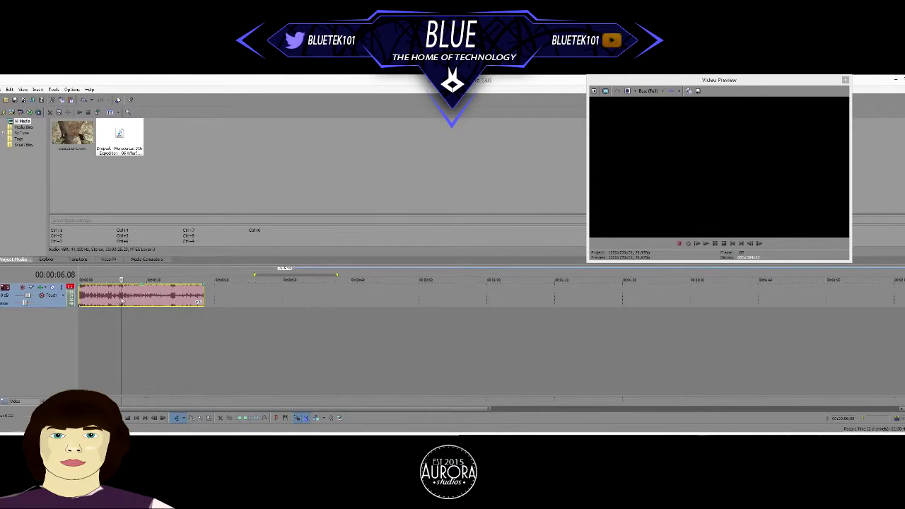
right_click(255, 298)
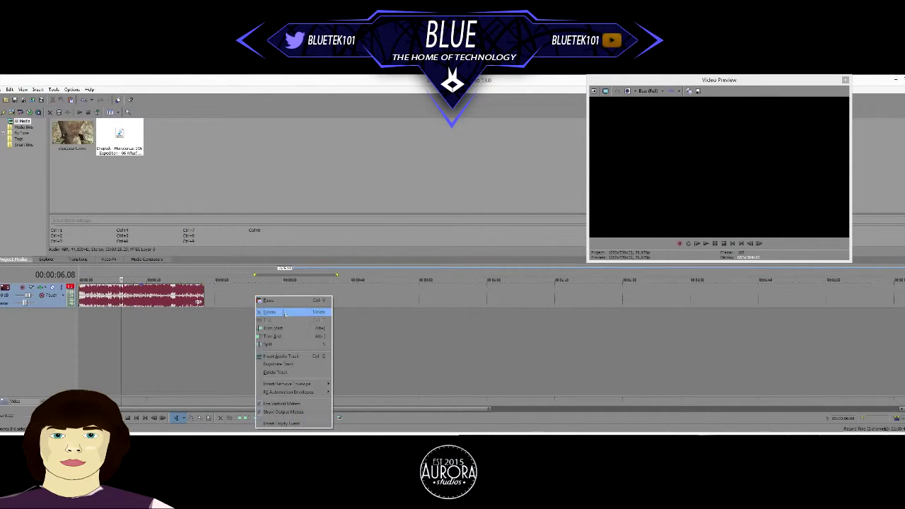
click(51, 310)
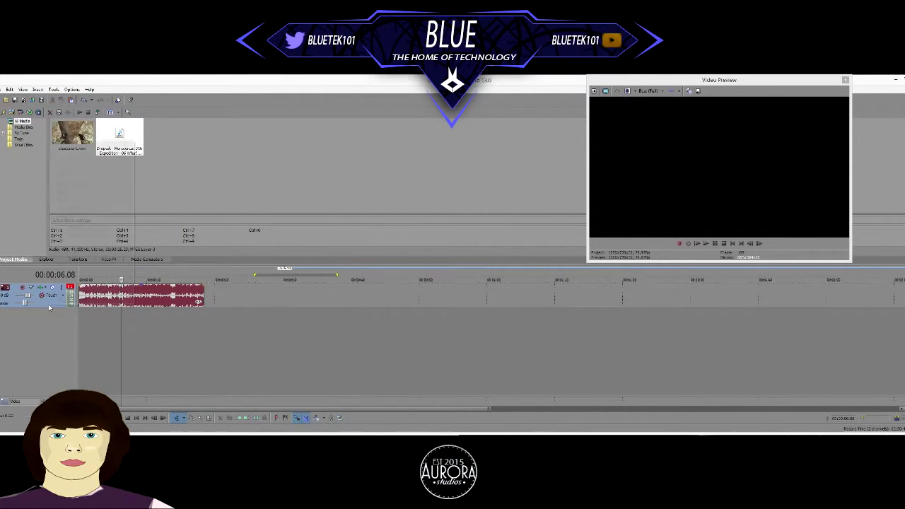
right_click(52, 313)
right_click(51, 333)
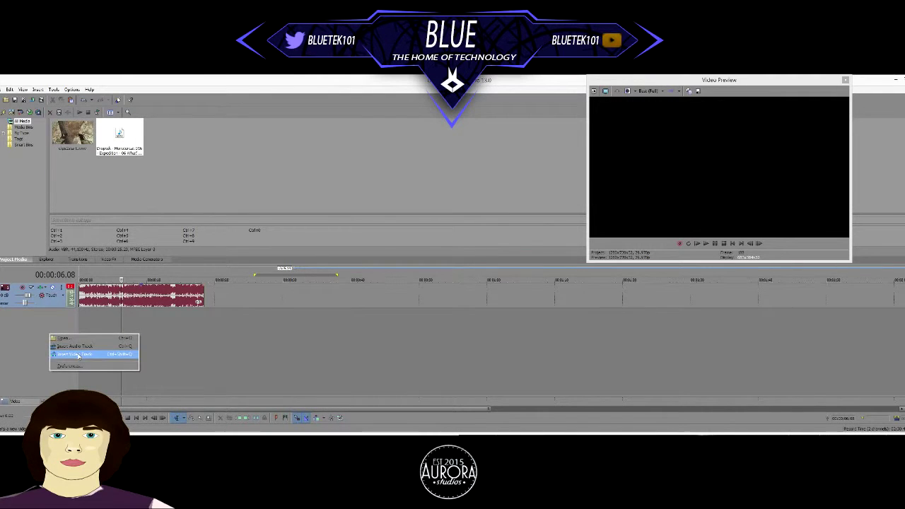
click(75, 353)
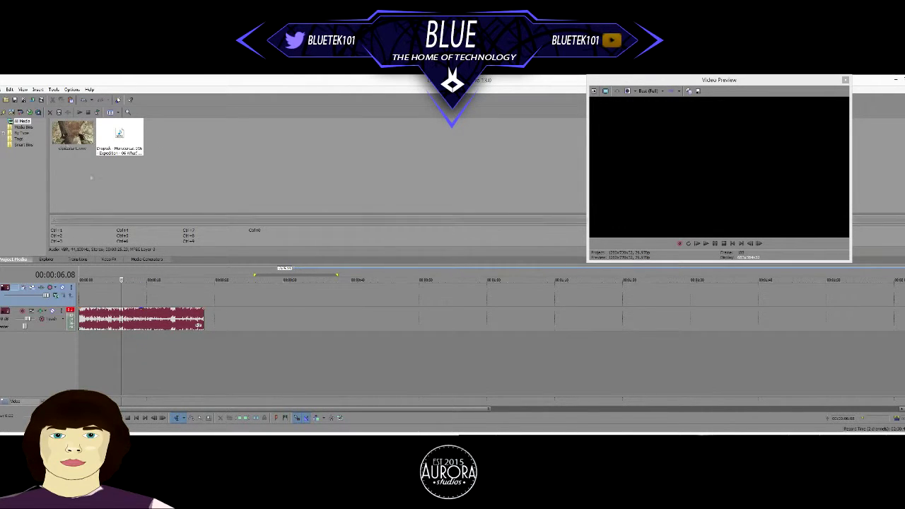
Place the gameplay video clip at the start of the new video track
drag(72, 132, 145, 319)
click(254, 323)
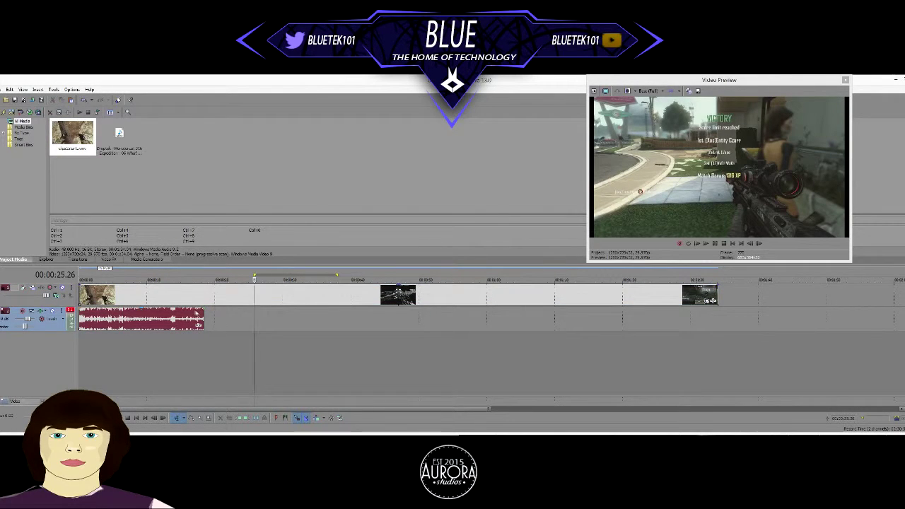
click(243, 293)
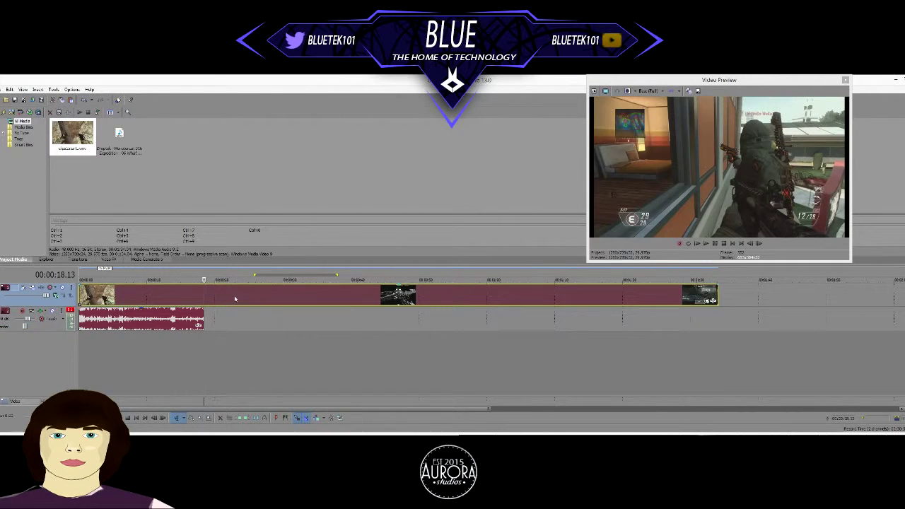
Scrub the gameplay clip between about 17 and 28 seconds to examine where the match ends and the final killcam begins
click(199, 297)
click(193, 297)
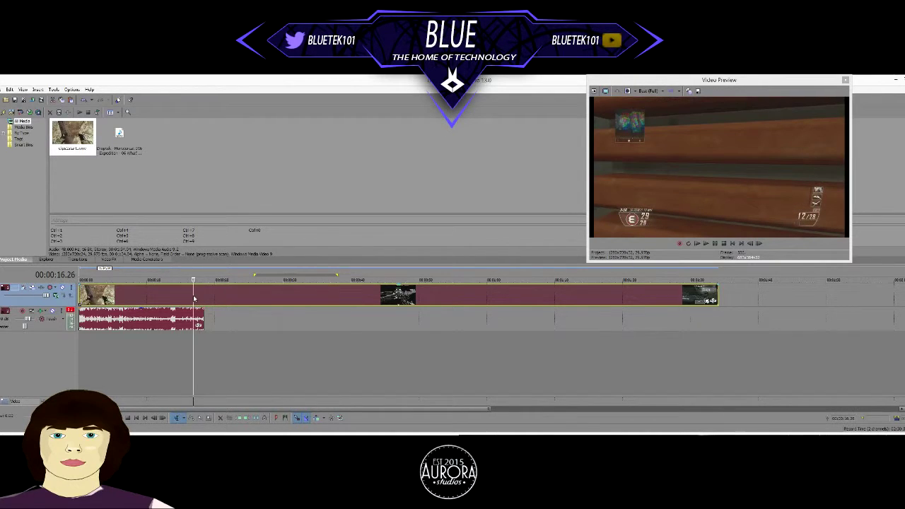
click(196, 299)
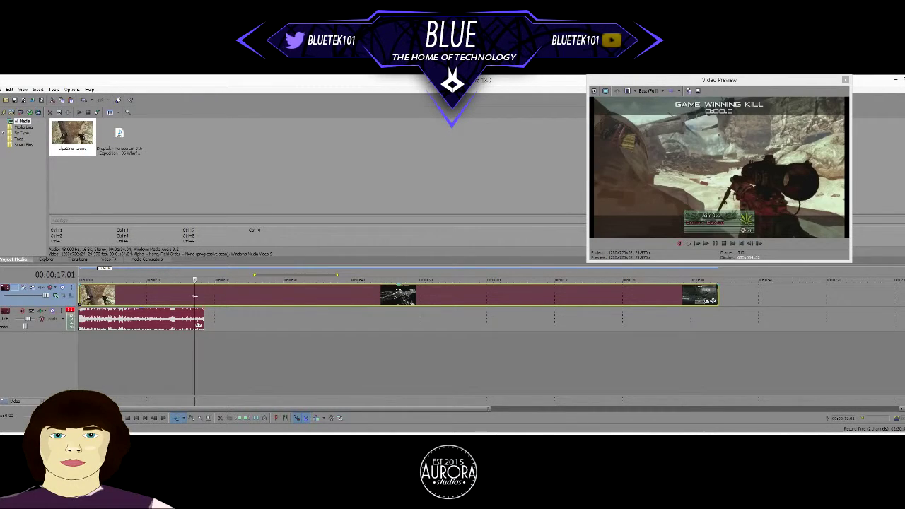
click(205, 299)
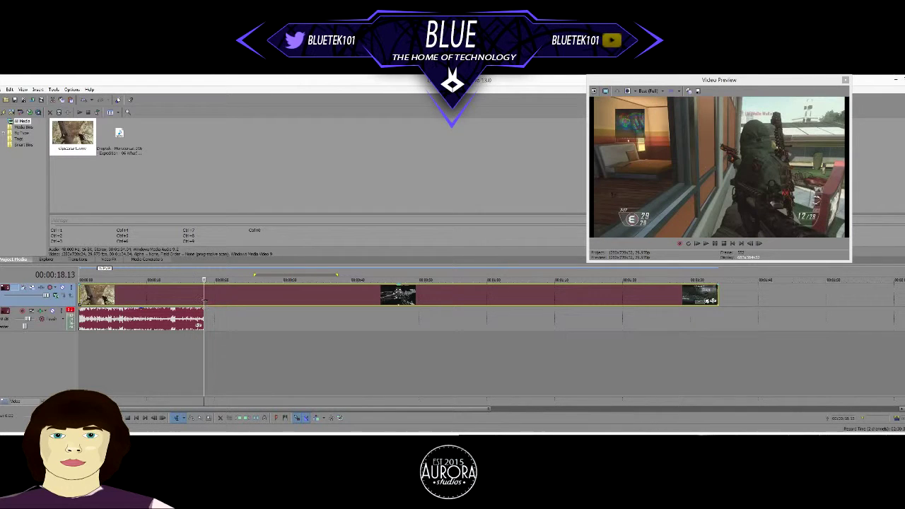
click(208, 305)
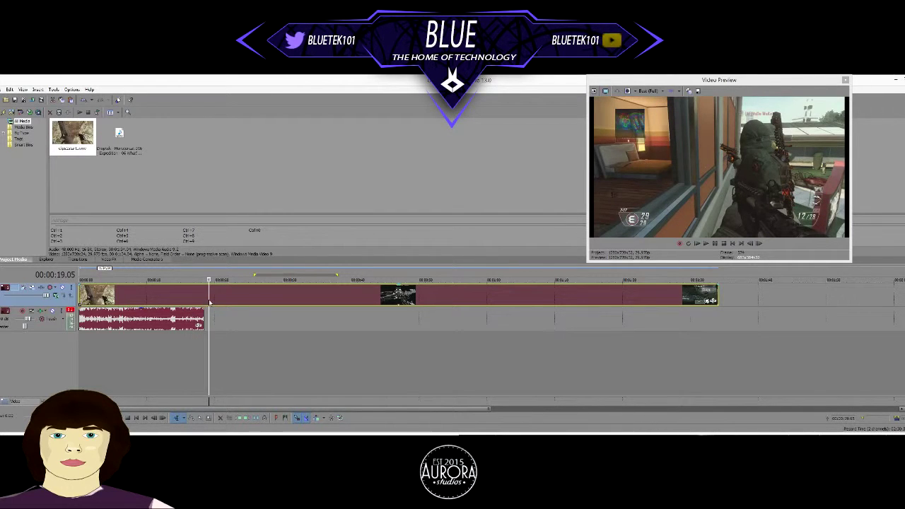
click(222, 302)
click(224, 304)
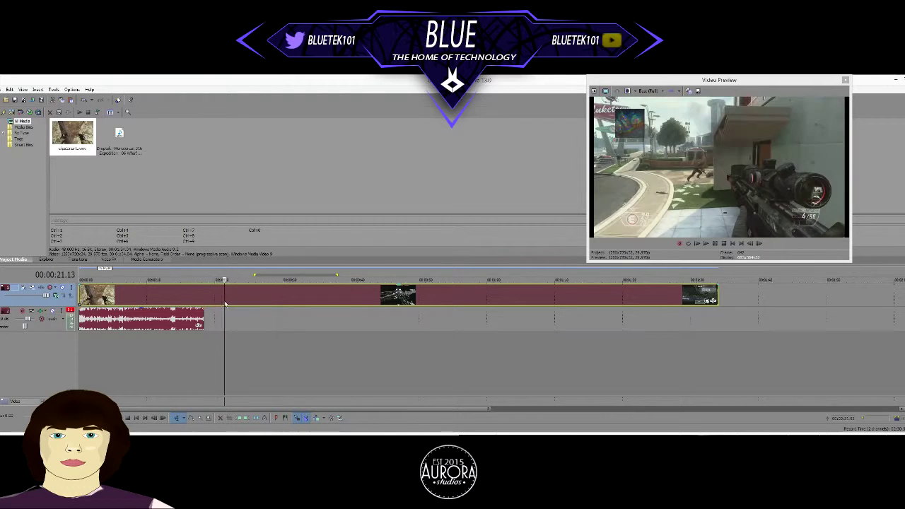
click(226, 302)
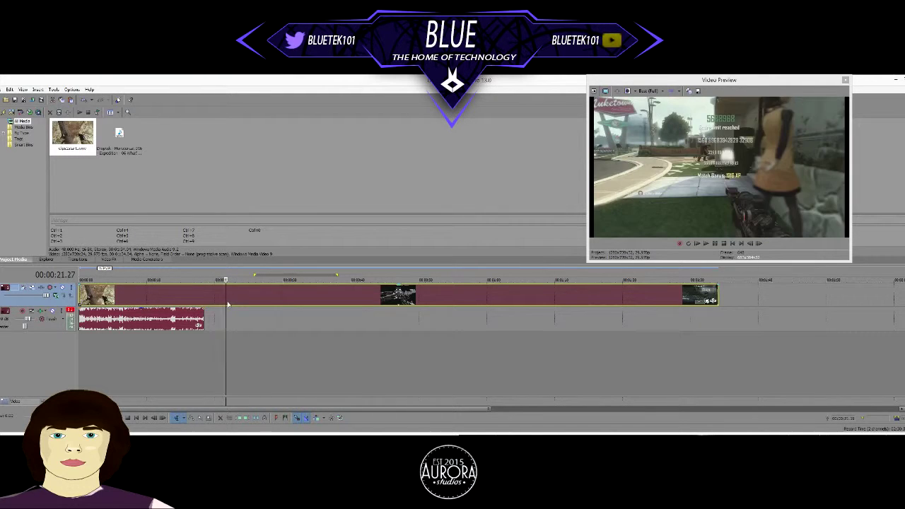
click(227, 304)
click(230, 304)
click(233, 304)
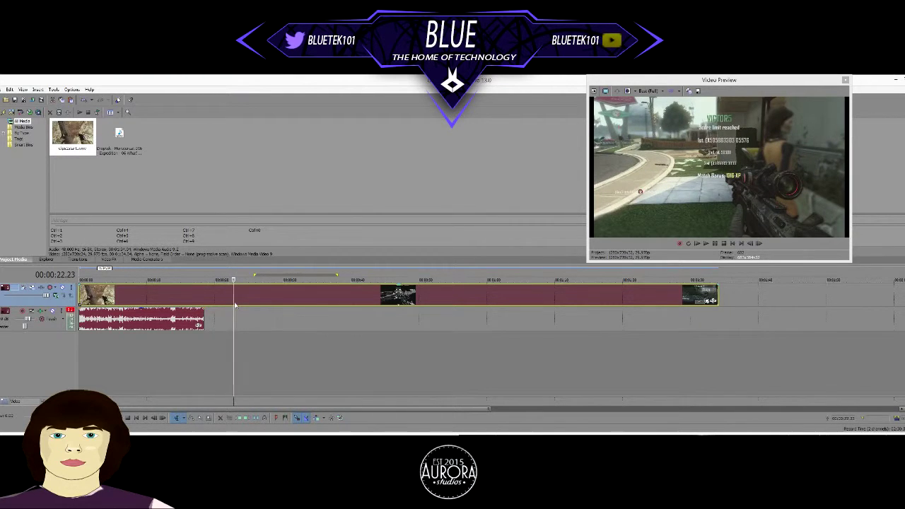
click(236, 304)
click(238, 305)
click(244, 305)
click(248, 304)
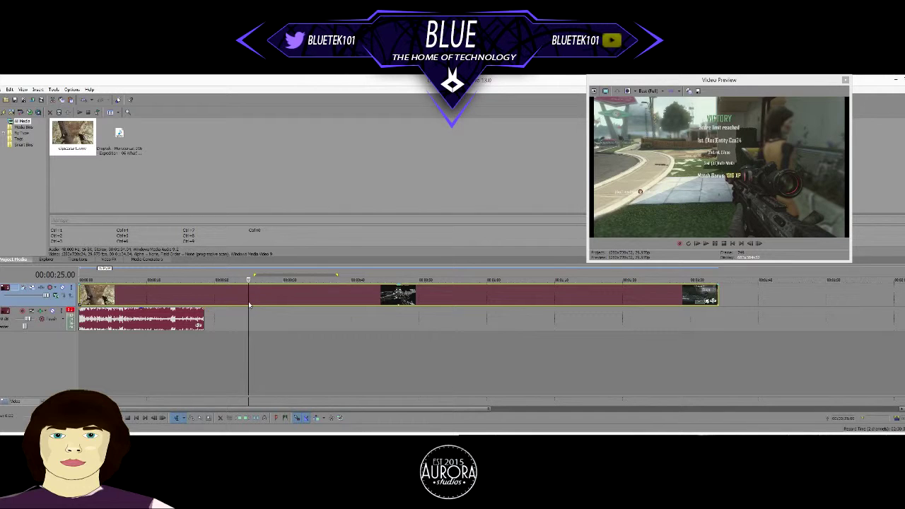
click(253, 304)
click(259, 305)
click(262, 305)
click(270, 305)
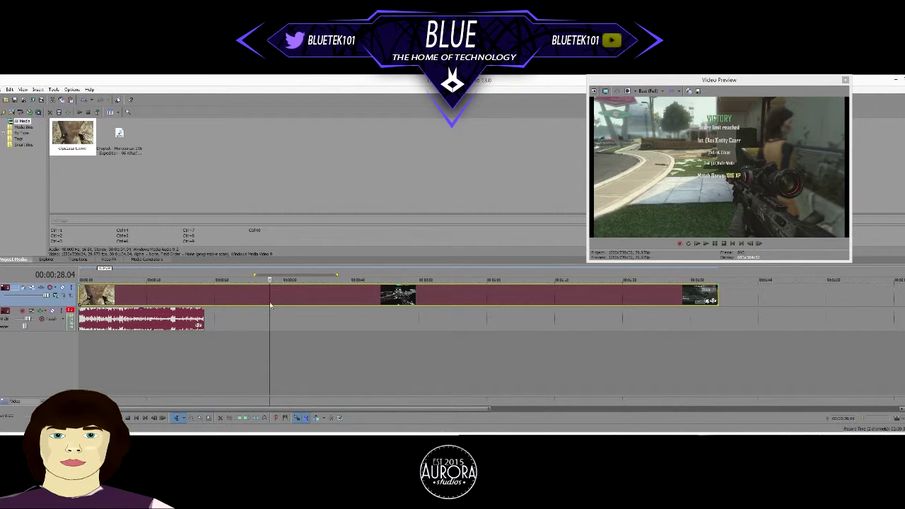
Split the gameplay clip at about 29 seconds and delete the part before the cut
click(276, 303)
key(s)
click(244, 303)
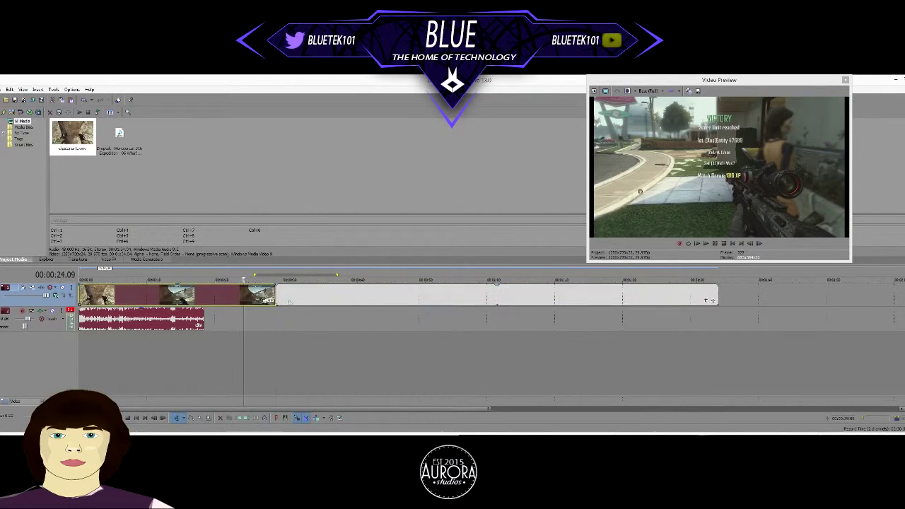
key(Delete)
Split the remaining gameplay clip at 00:00:38.18 and delete everything after the cut
click(330, 301)
click(342, 300)
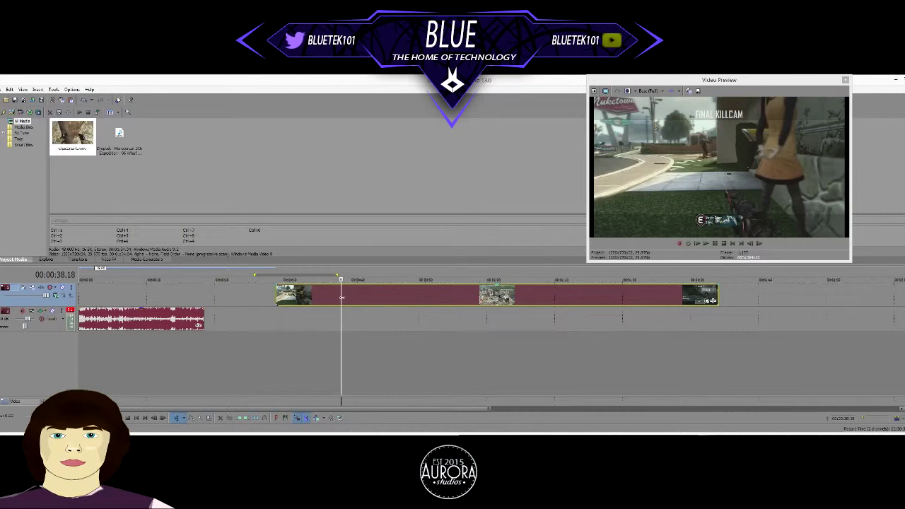
key(s)
click(356, 298)
key(Delete)
Move the trimmed gameplay clip above the song so that it starts at about 5 seconds
drag(295, 297, 149, 298)
click(111, 297)
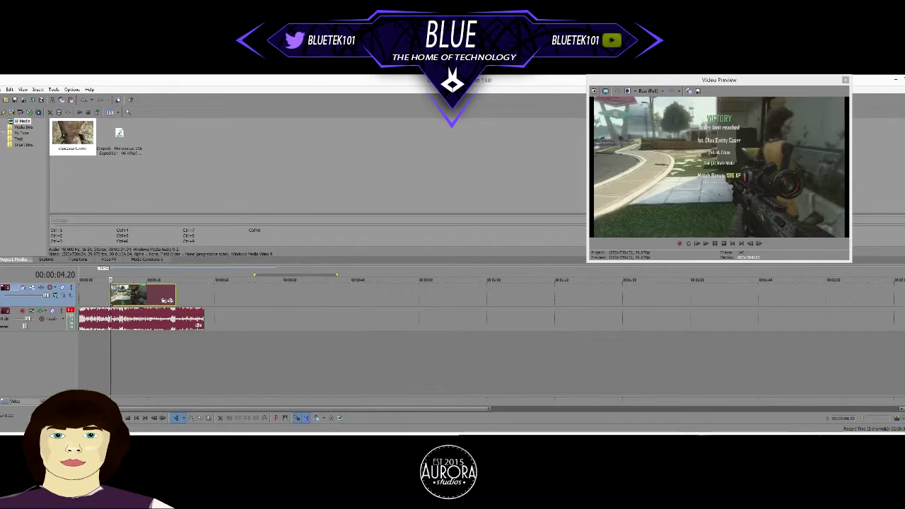
scroll(202, 335, up, 4)
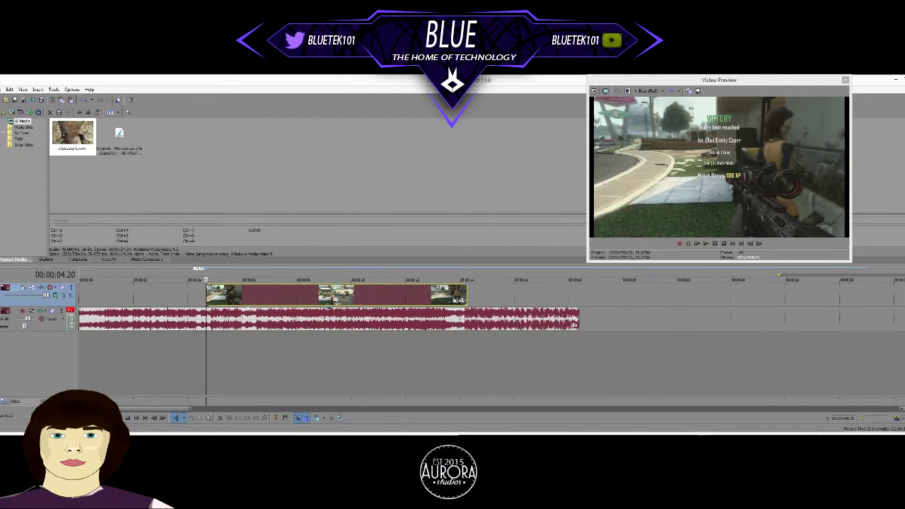
drag(253, 297, 260, 299)
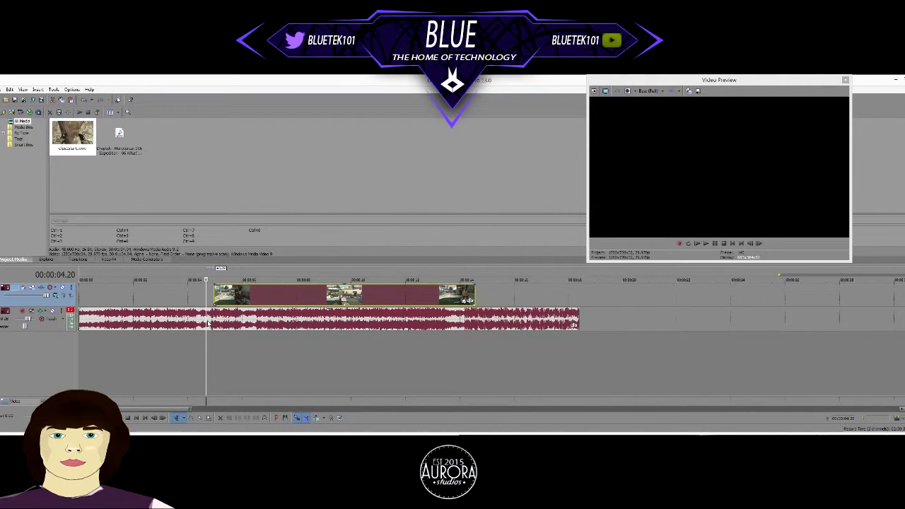
Place the cursor on the beat at 00:00:06.16 and play the clip with the song from there
click(209, 323)
click(257, 319)
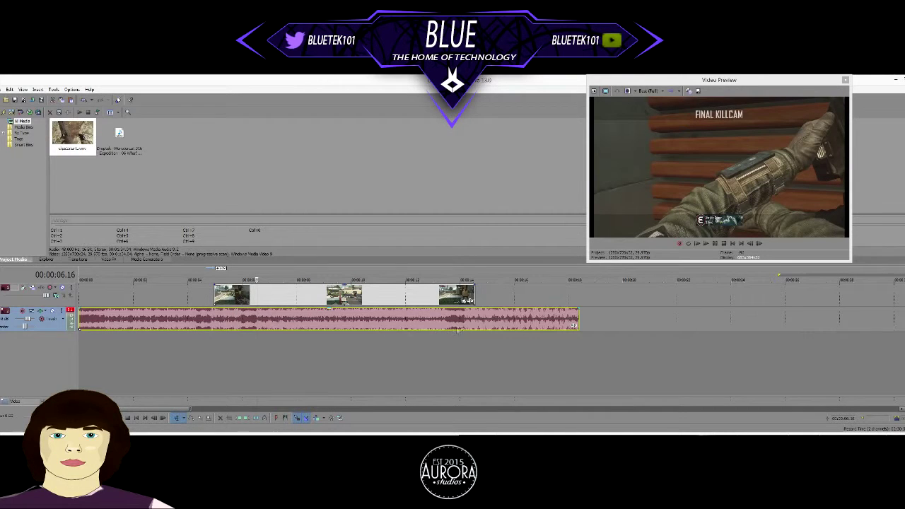
click(705, 243)
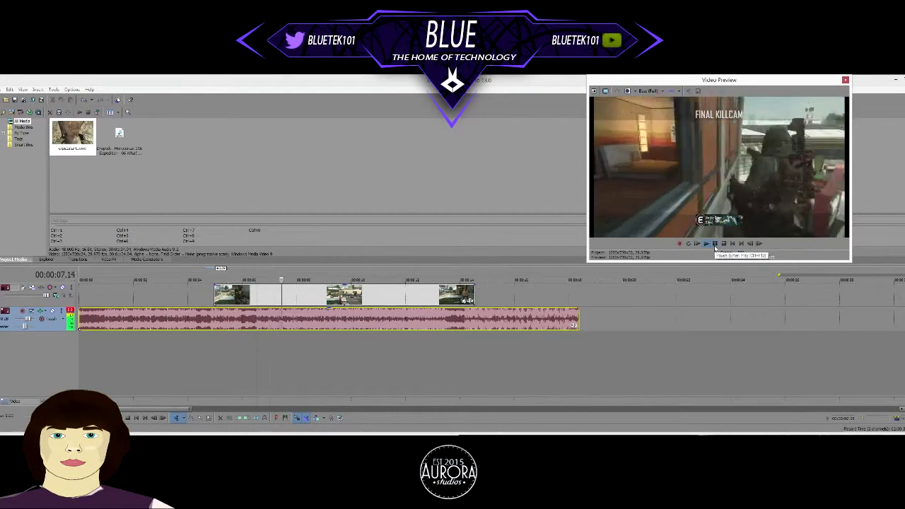
click(255, 317)
Try starting the gameplay clip on the beat at about 6.5 seconds and play the song with it
drag(244, 301, 284, 302)
click(207, 300)
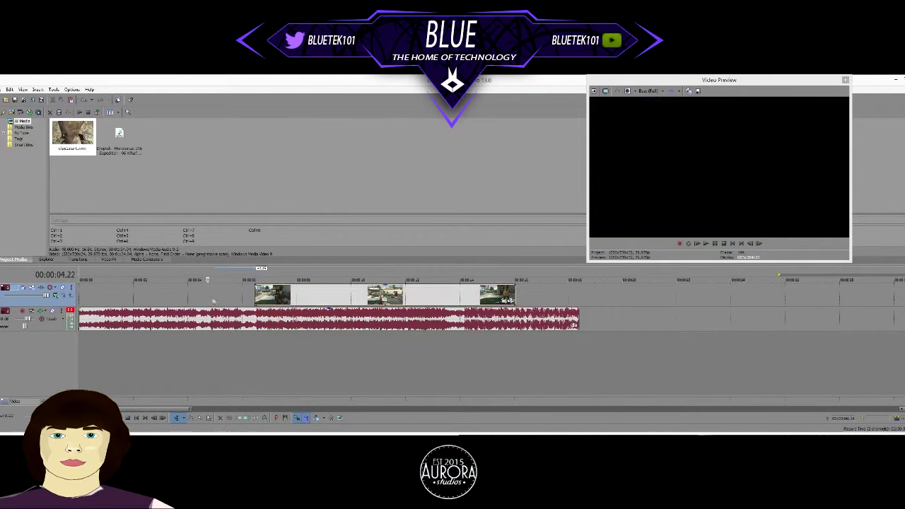
click(705, 243)
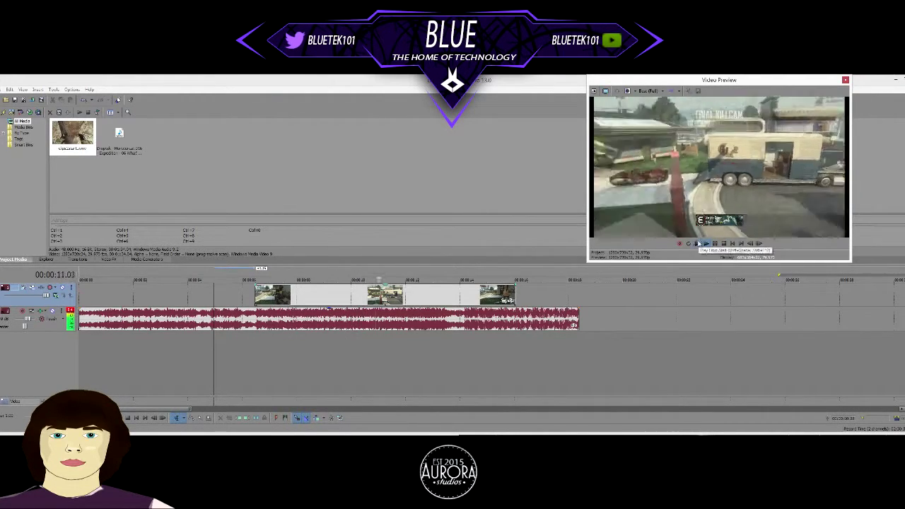
click(697, 243)
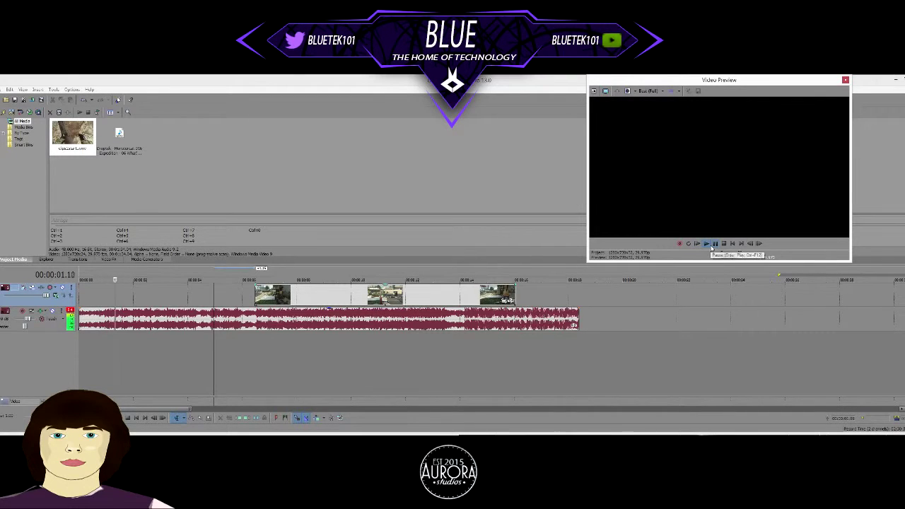
Move the gameplay clip back to start at 00:00:04.24 and play it with the song from its start
drag(308, 296, 262, 300)
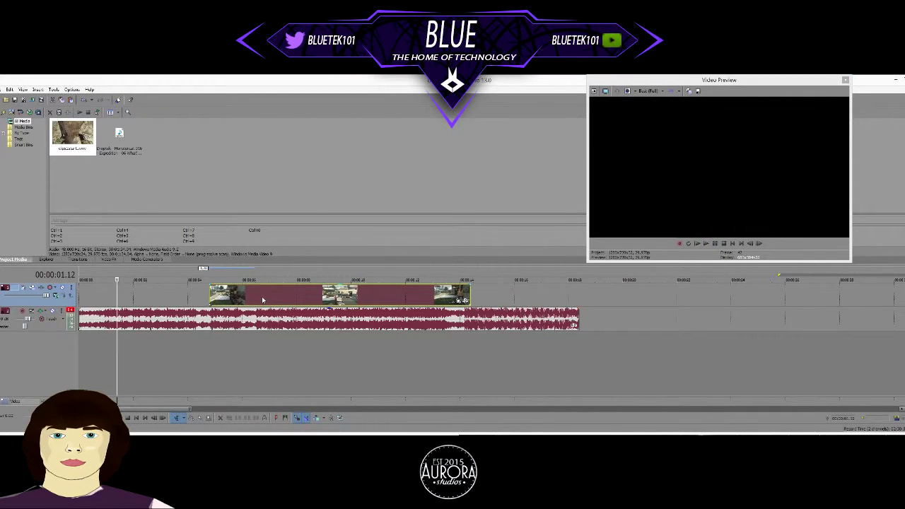
click(209, 299)
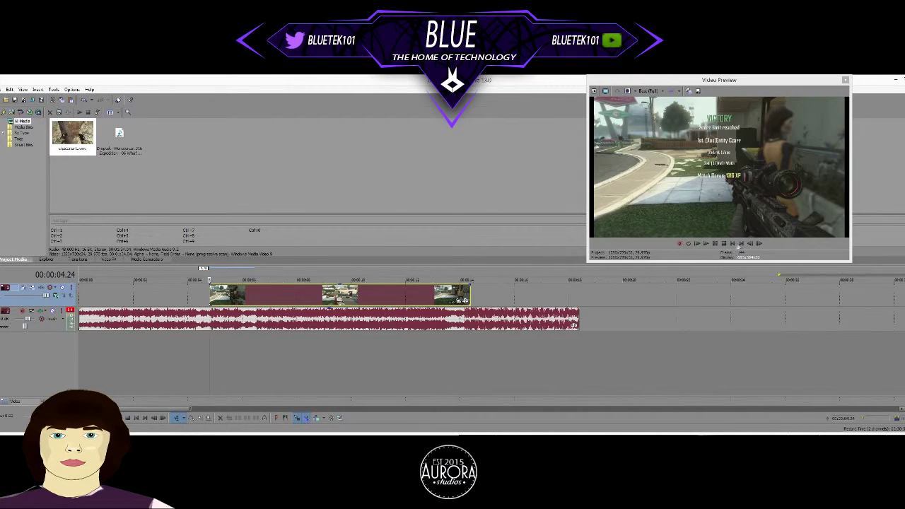
click(705, 243)
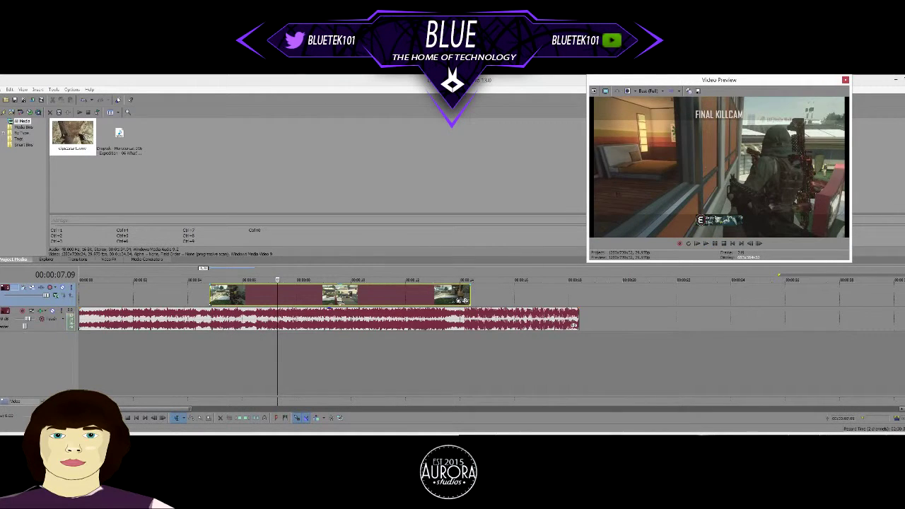
Place the cursor on the gameplay clip's start at 00:00:04.24 and examine the song's waveform beneath the clip closely
click(212, 294)
scroll(244, 301, down, 2)
scroll(245, 307, up, 1)
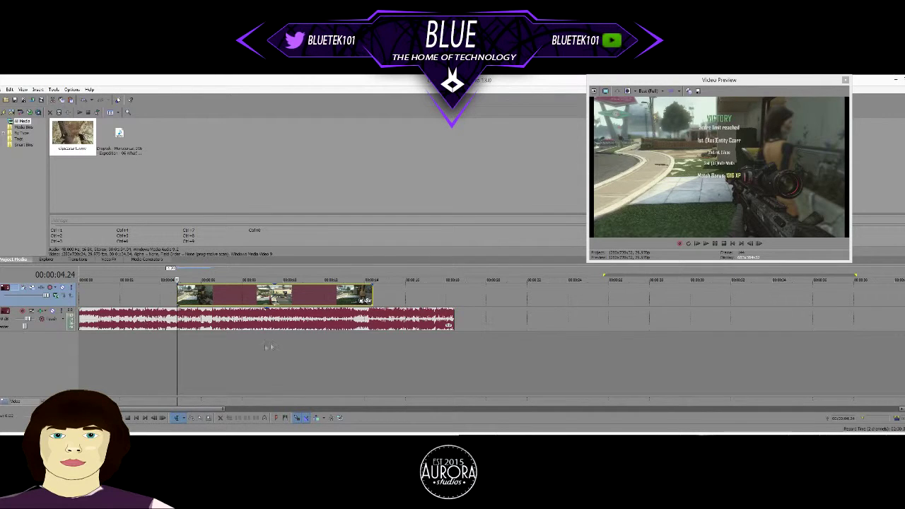
scroll(274, 301, up, 5)
scroll(286, 321, down, 4)
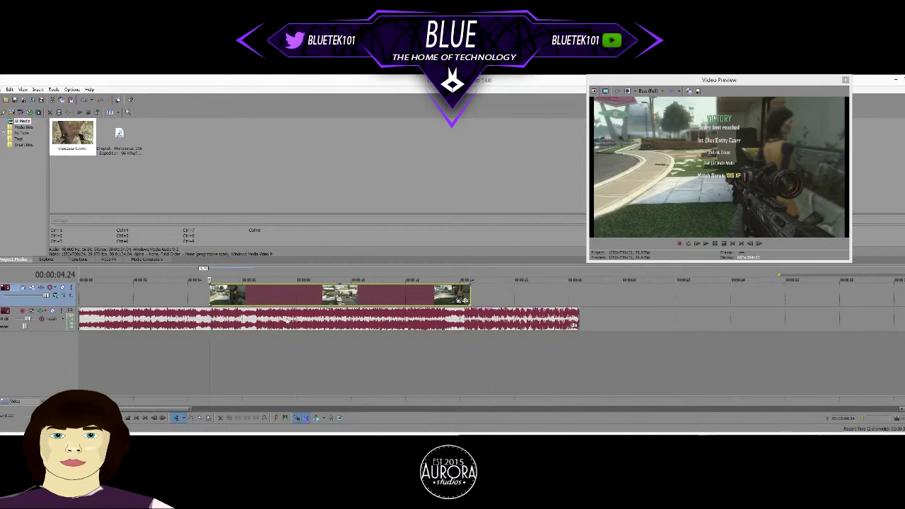
scroll(301, 311, up, 5)
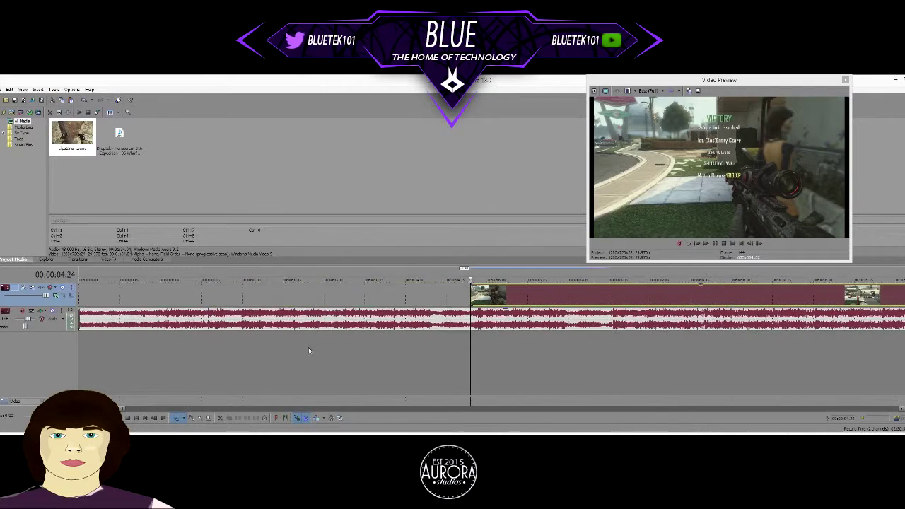
drag(111, 409, 116, 408)
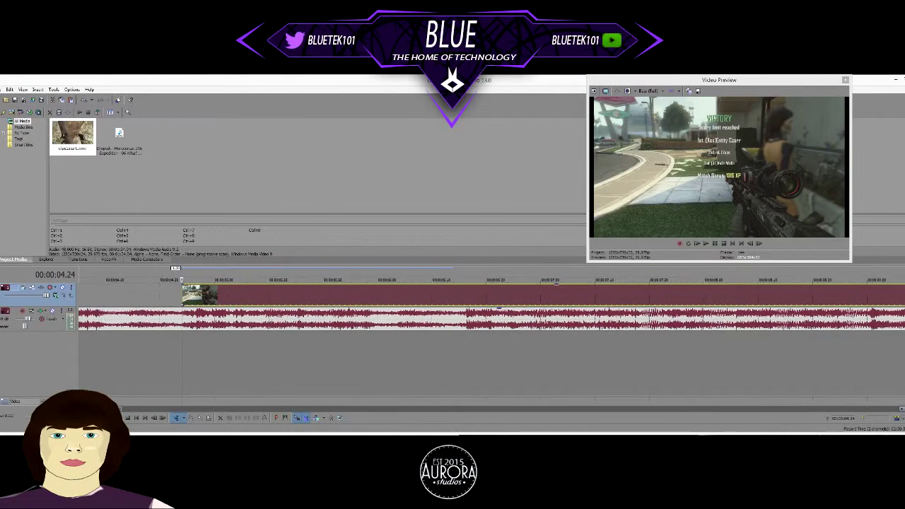
scroll(491, 331, right, 1)
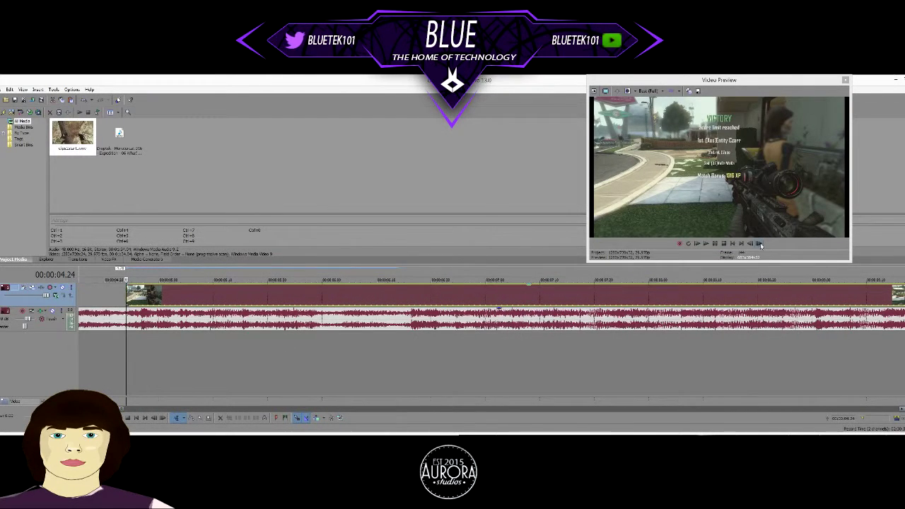
Step forward frame by frame from the gameplay clip's start to 00:00:06.07, comparing the picture with the beats
click(760, 244)
click(760, 243)
click(759, 243)
click(760, 244)
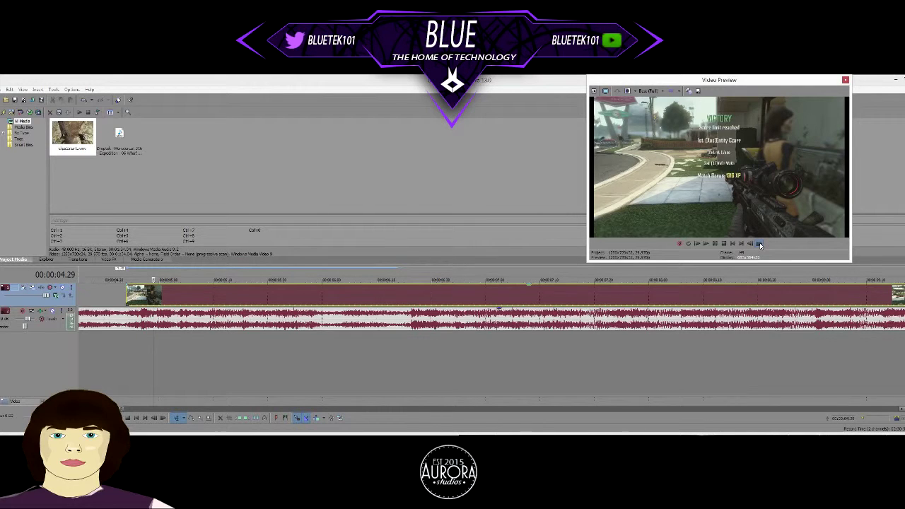
click(760, 244)
click(760, 244)
click(760, 244)
click(759, 244)
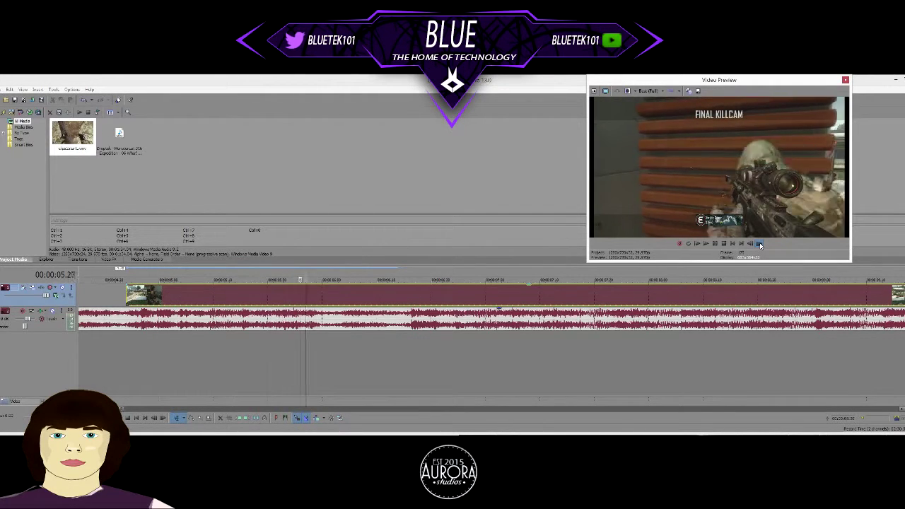
click(759, 244)
click(759, 244)
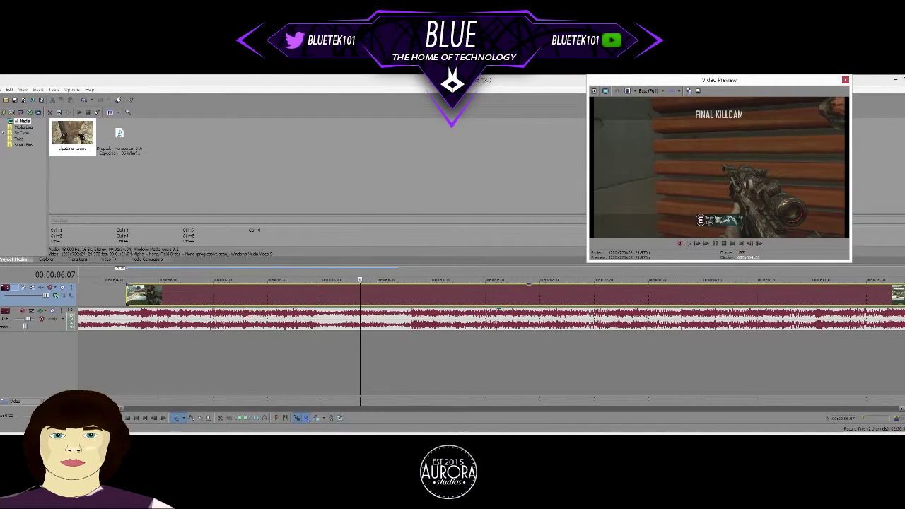
Play the gameplay clip with the song from its start at 00:00:04.24 and pause at 00:00:06.07
click(133, 317)
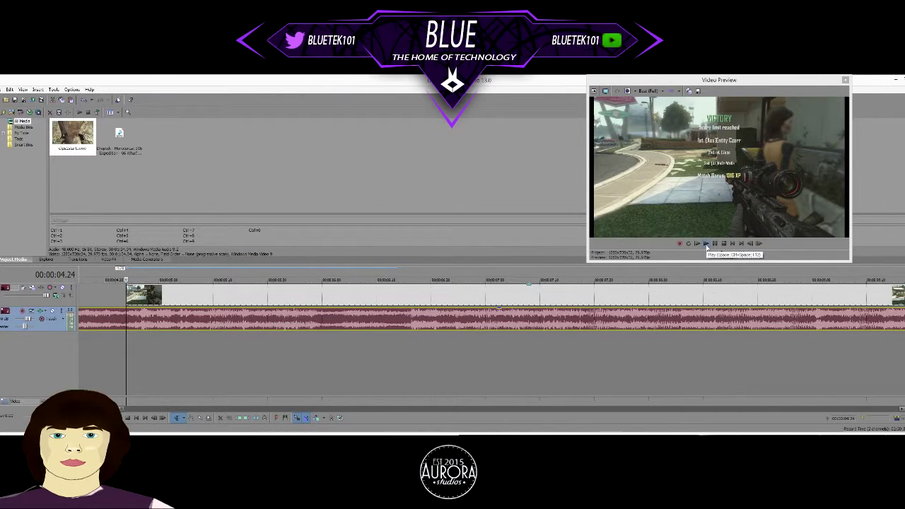
click(706, 244)
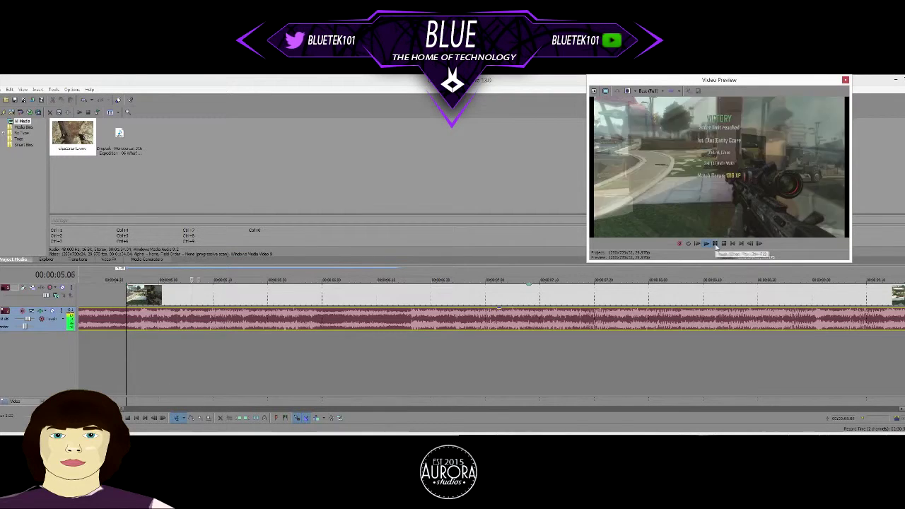
click(126, 303)
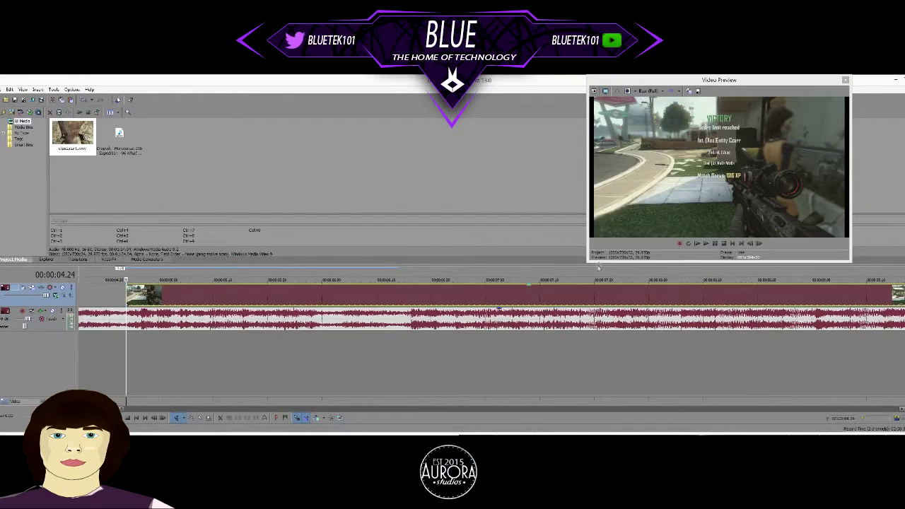
click(706, 244)
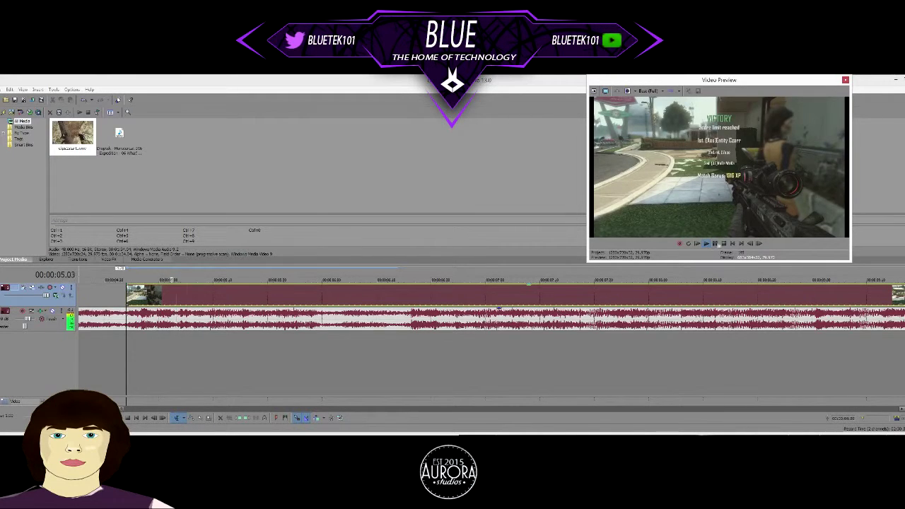
click(714, 244)
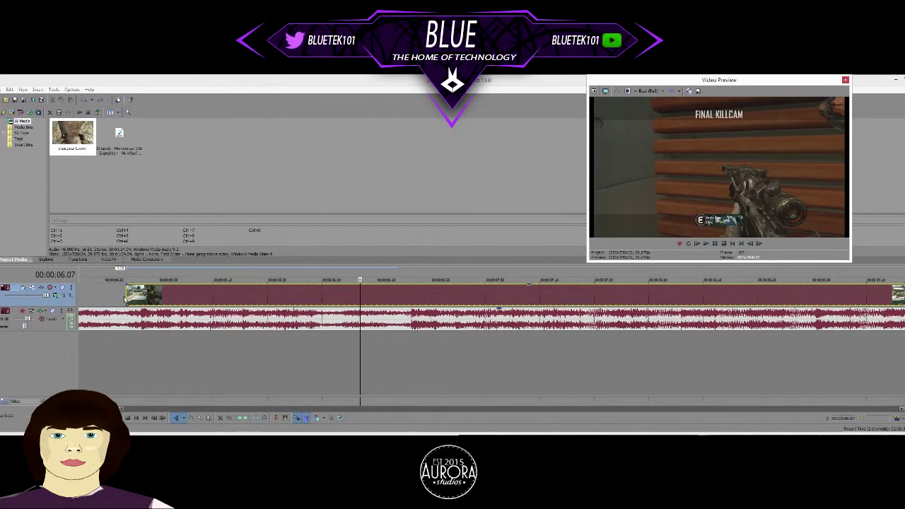
Extend the gameplay clip's start one frame earlier to 00:00:04.23 and play it with the song
click(124, 300)
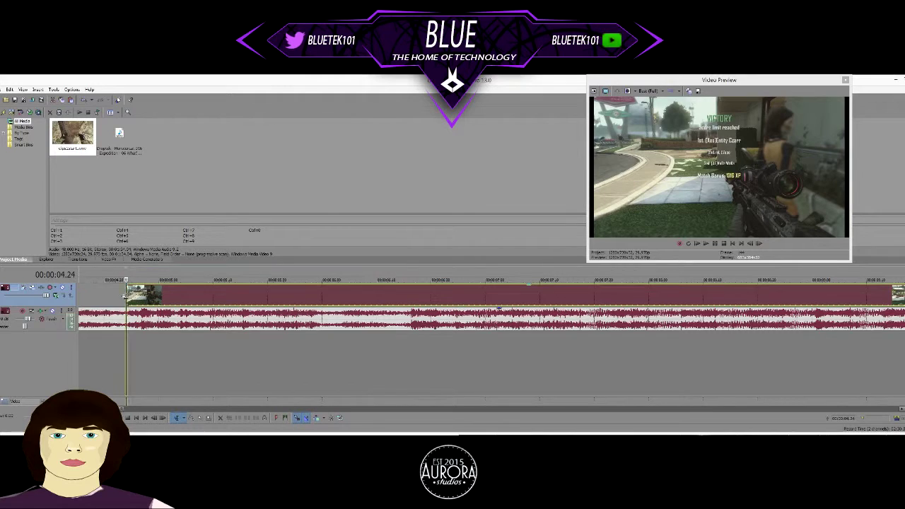
drag(125, 297, 121, 297)
click(120, 297)
click(121, 297)
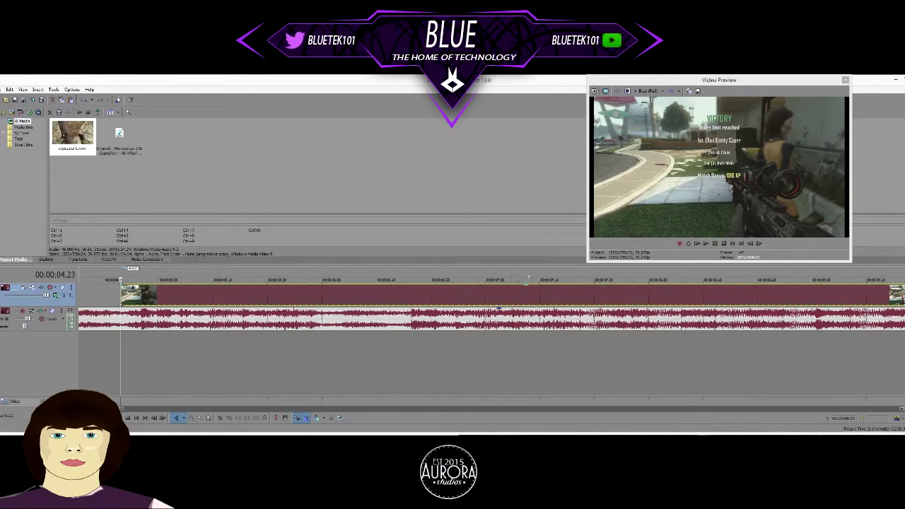
click(706, 243)
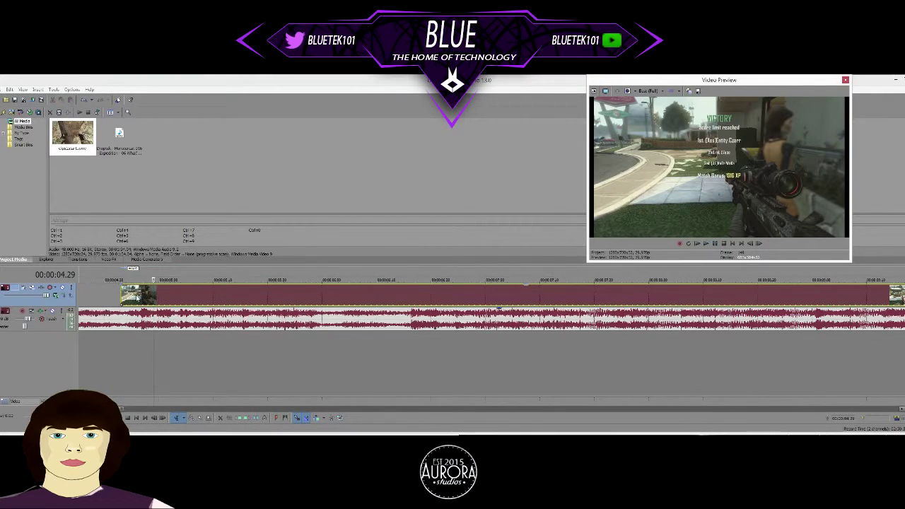
Replay the opening of the gameplay clip from around 00:00:04.26 and from its start to locate the beat
click(142, 299)
key(Left)
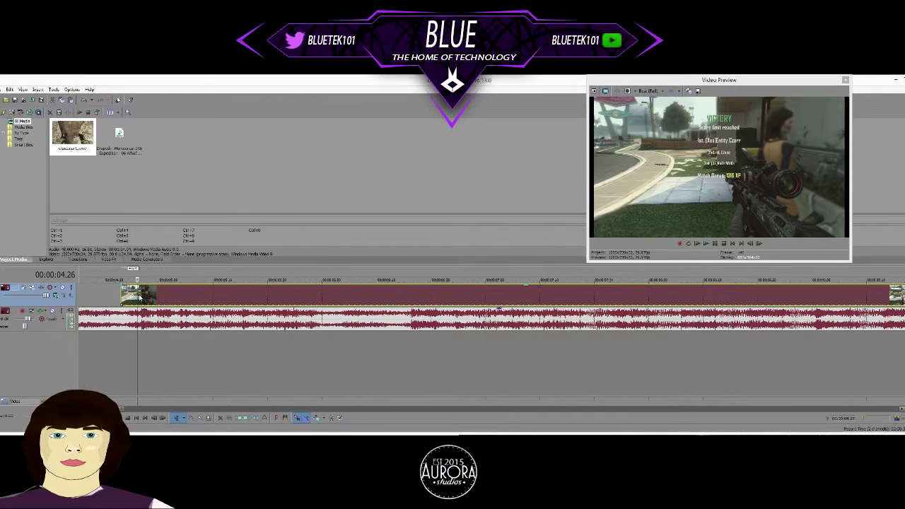
click(716, 244)
click(717, 246)
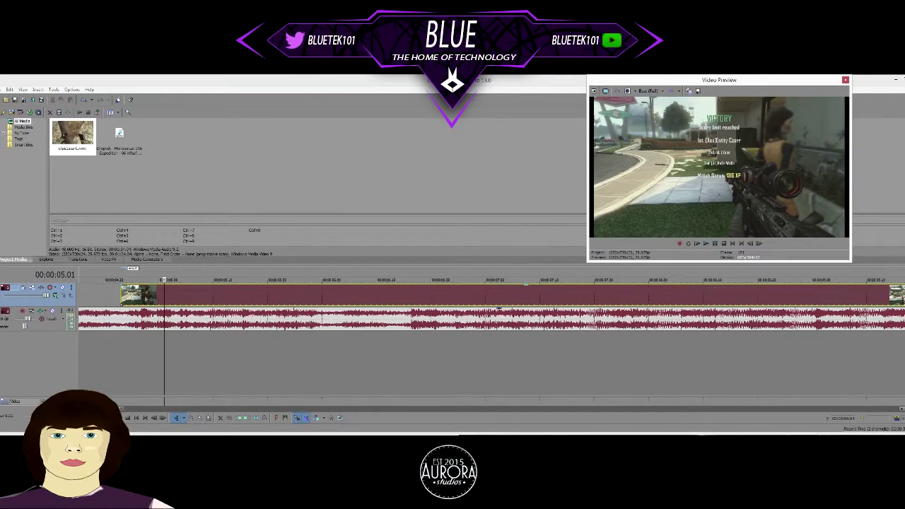
click(130, 296)
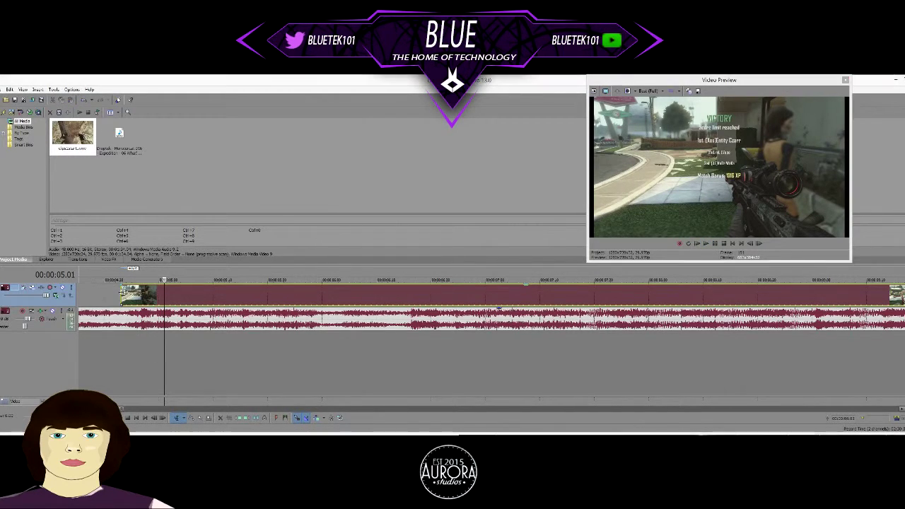
click(710, 243)
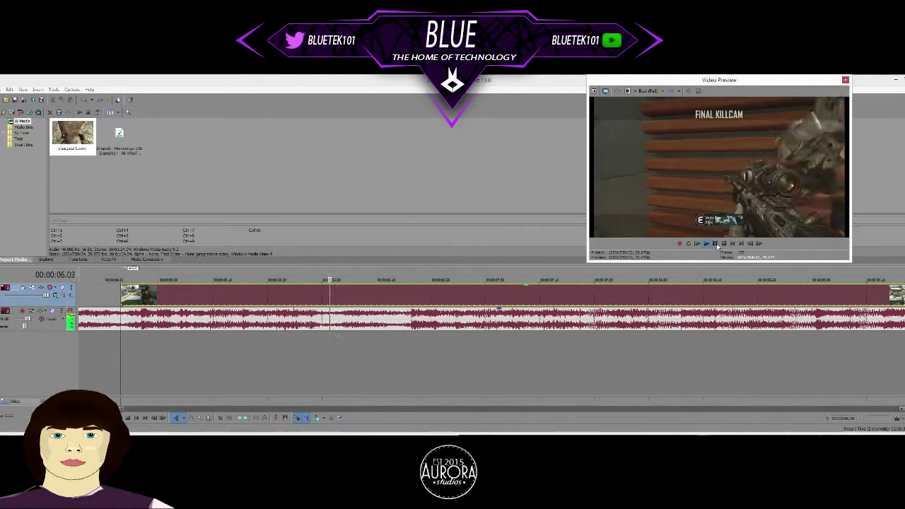
Split the gameplay clip at 00:00:04.26 and select the part after the split
click(138, 300)
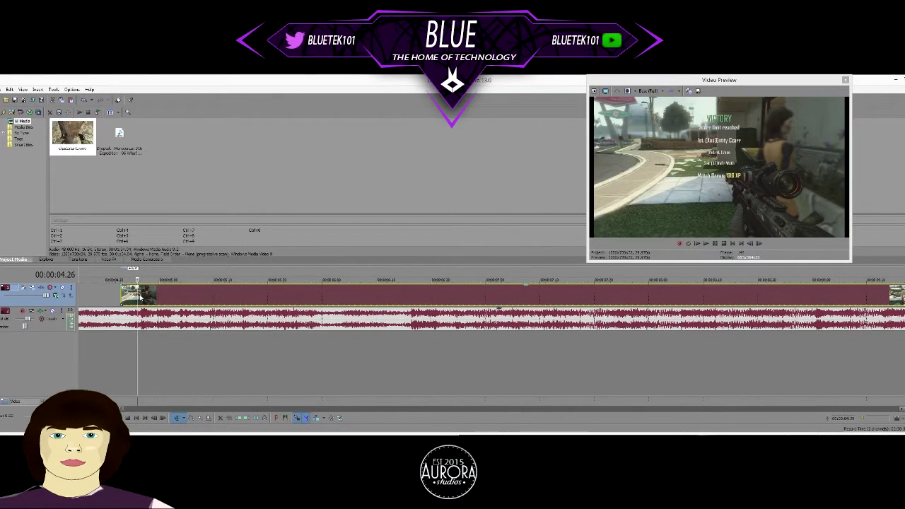
key(s)
click(128, 296)
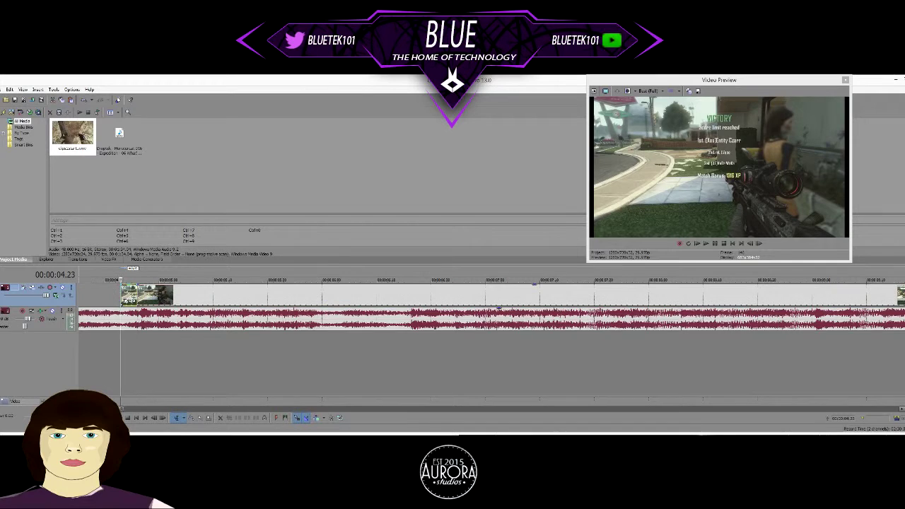
click(142, 297)
Apply the Brighter preset of the Brightness and Contrast effect to the longer gameplay part after the split
scroll(146, 301, down, 6)
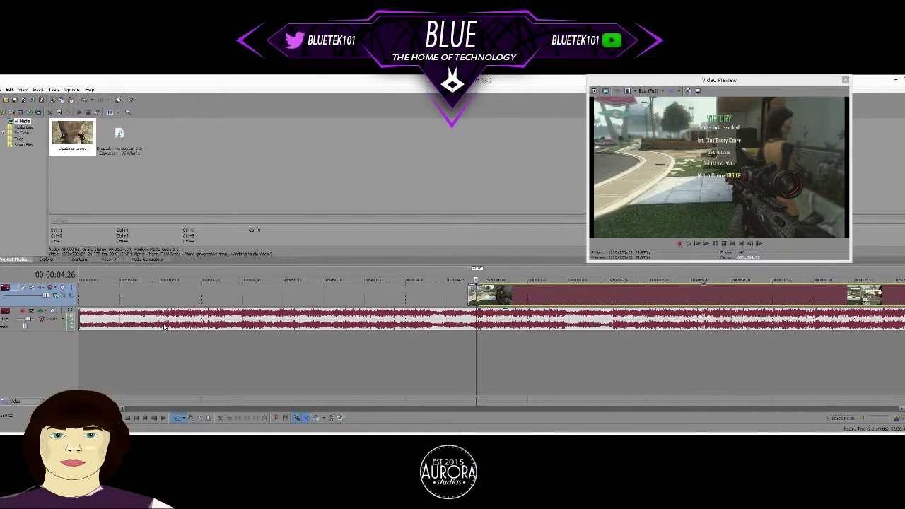
scroll(181, 315, up, 2)
scroll(182, 314, up, 3)
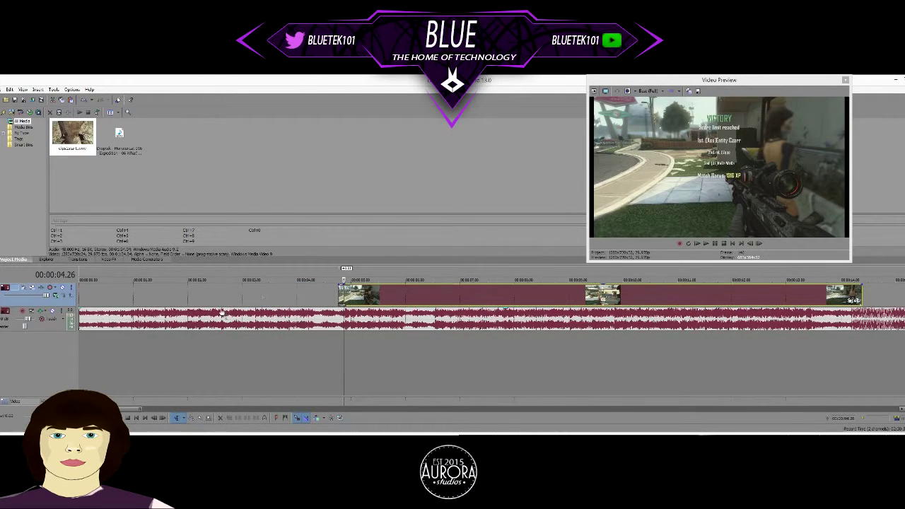
scroll(324, 299, up, 2)
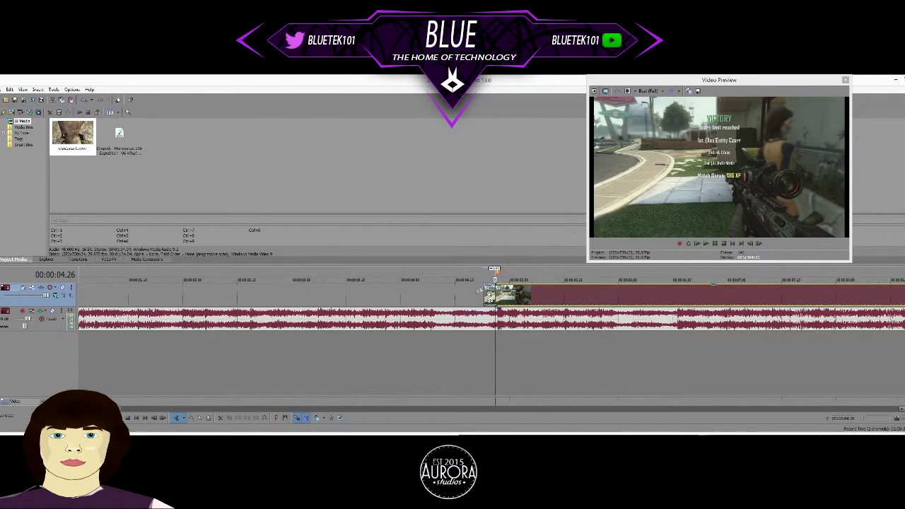
scroll(324, 299, down, 3)
click(109, 258)
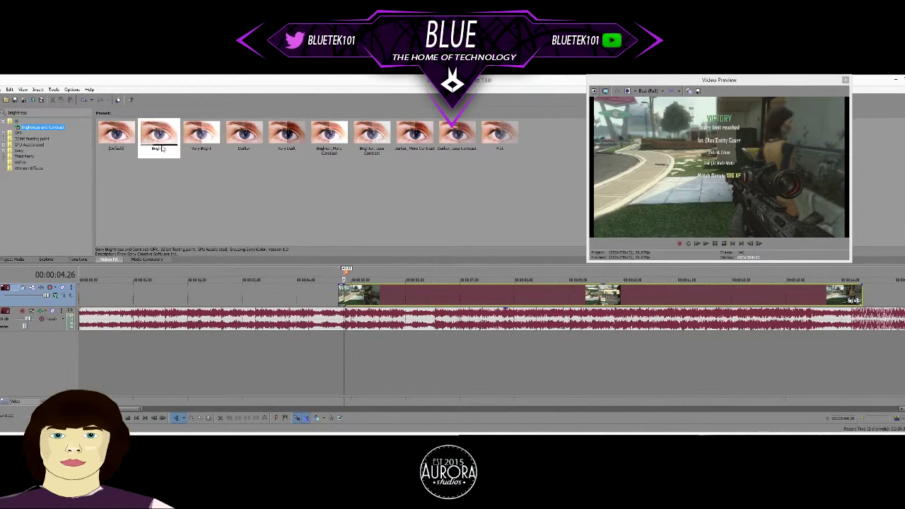
drag(159, 138, 365, 299)
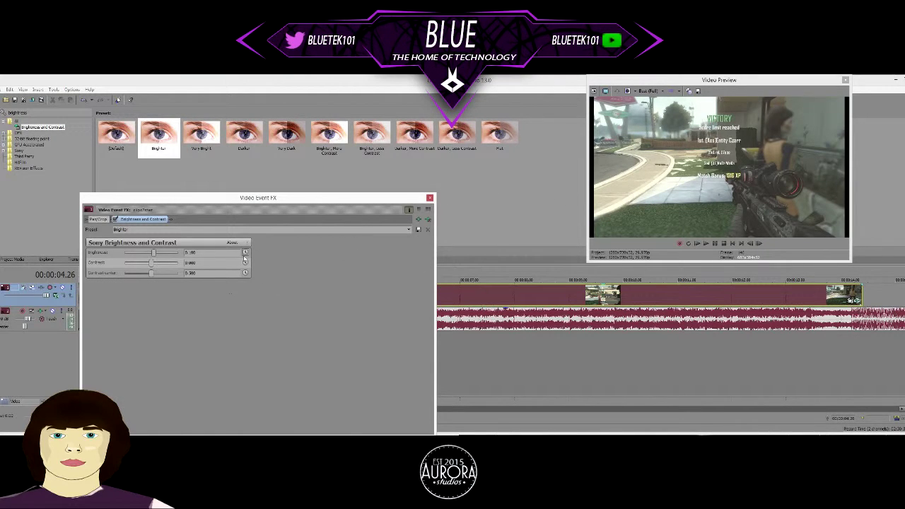
Change the Brightness and Contrast preset to Screen Pump and close the effect settings
click(408, 229)
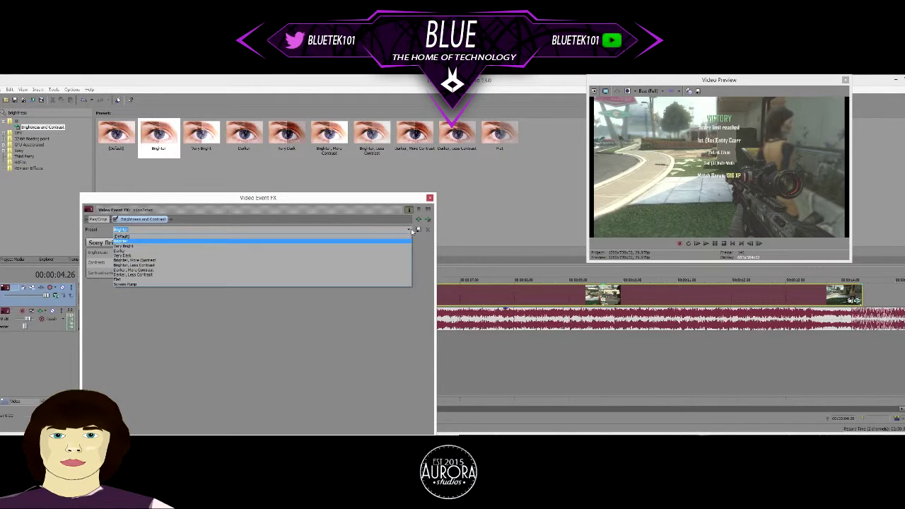
click(252, 285)
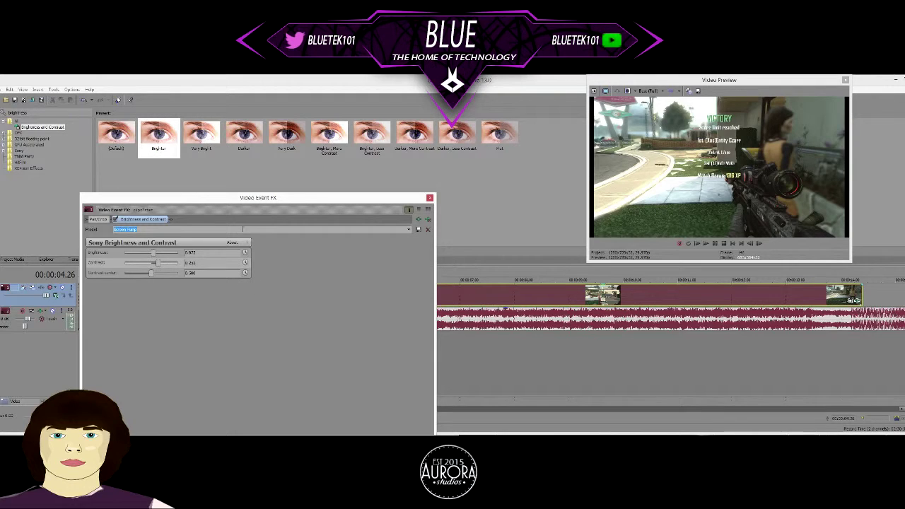
click(242, 230)
click(429, 197)
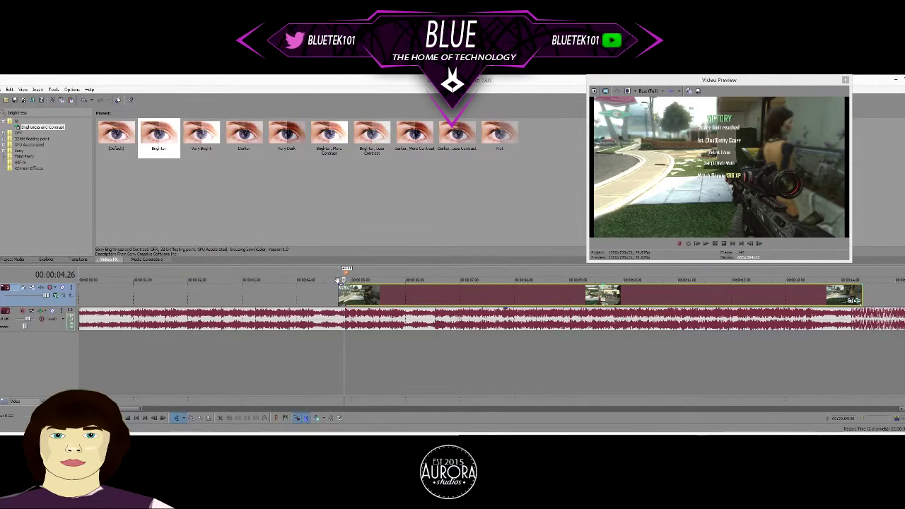
Reopen the clip's Brightness and Contrast settings and enable keyframe animation for brightness, contrast and contrast center
click(855, 300)
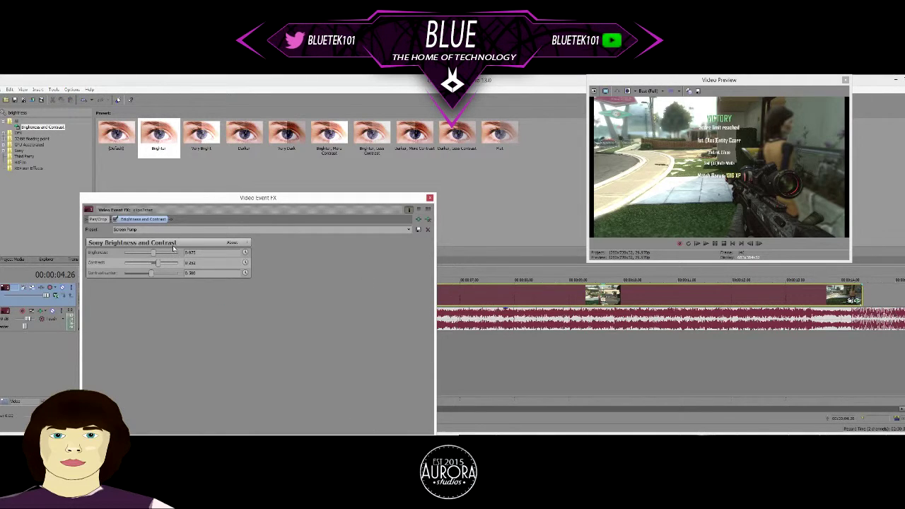
click(245, 253)
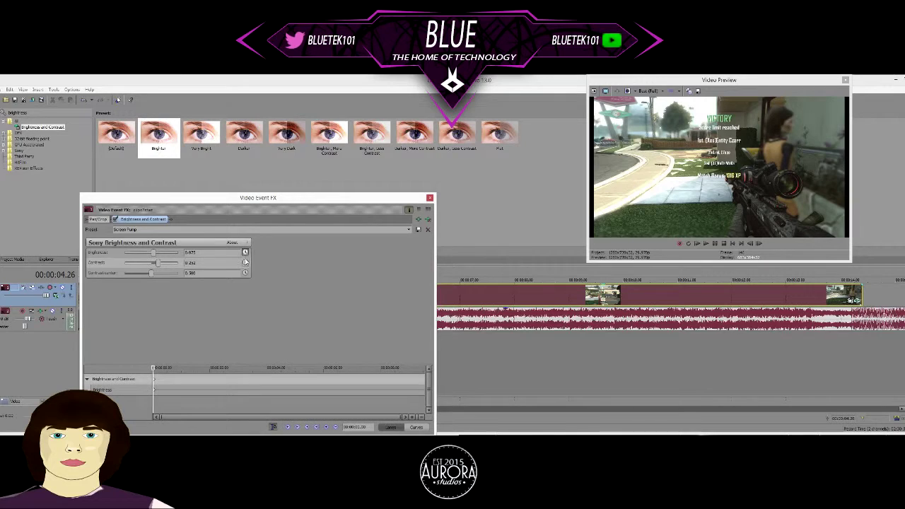
click(246, 273)
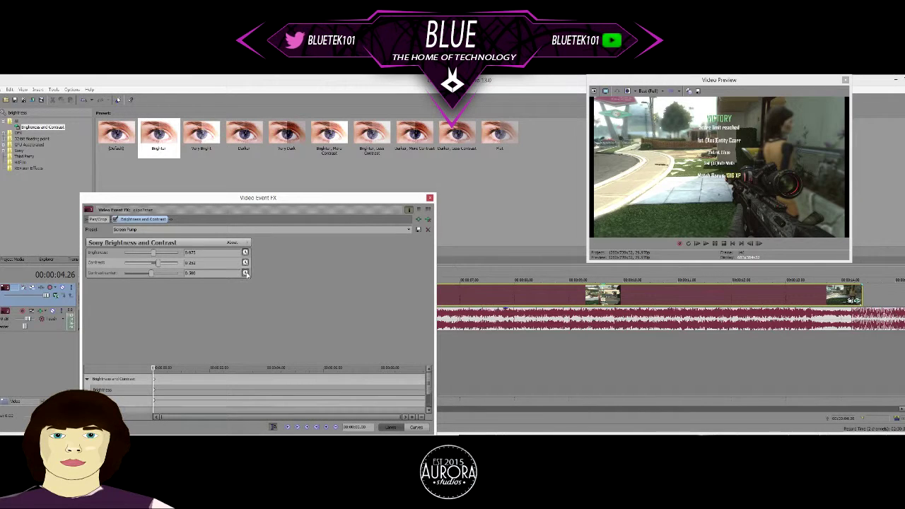
Inspect the frames around the 00:00:04.26 split one at a time, and view the project's end and start
click(759, 244)
click(759, 245)
click(759, 245)
click(759, 245)
click(759, 245)
click(759, 245)
click(752, 245)
click(752, 245)
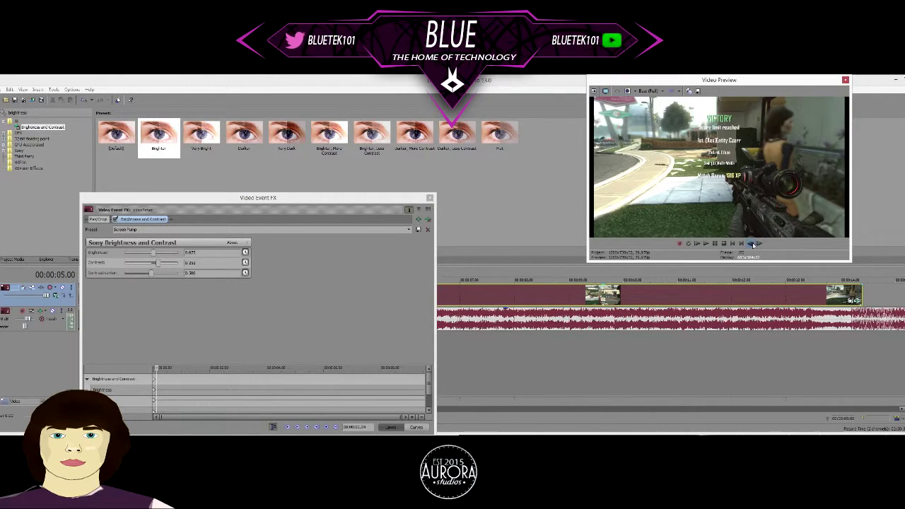
click(750, 244)
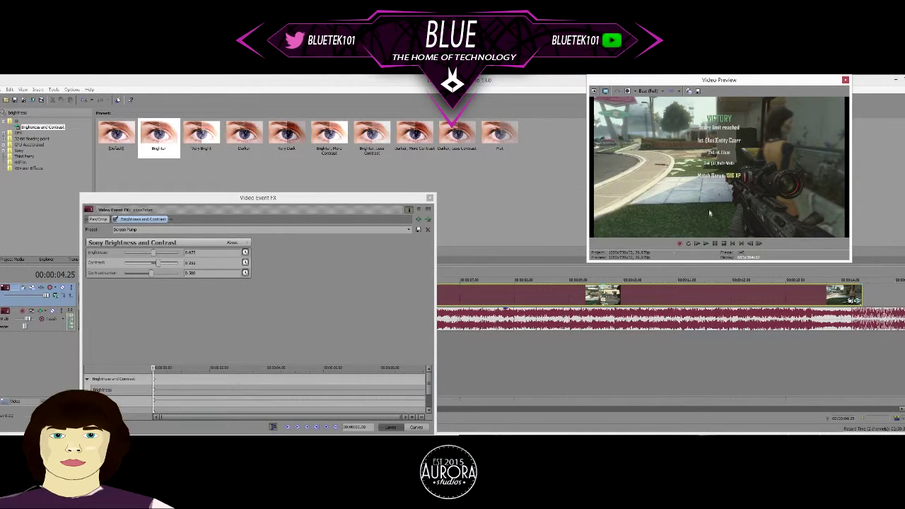
click(759, 244)
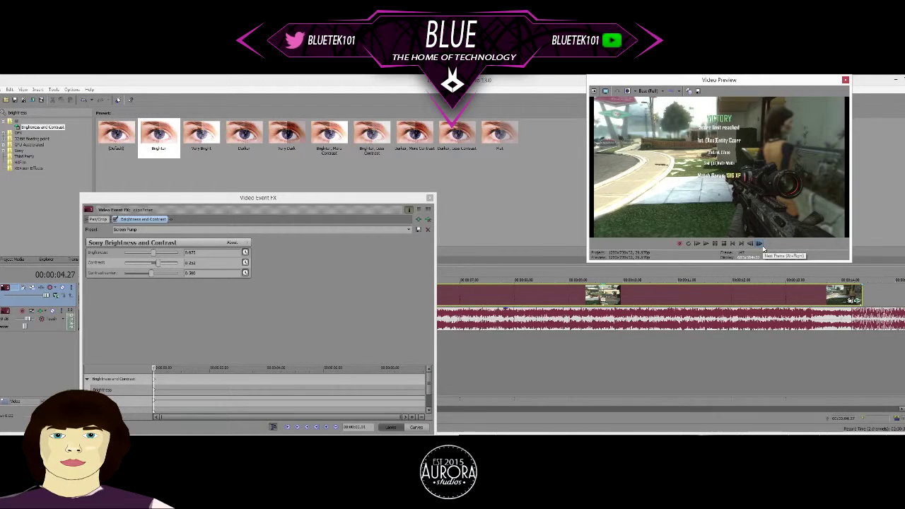
scroll(255, 391, up, 2)
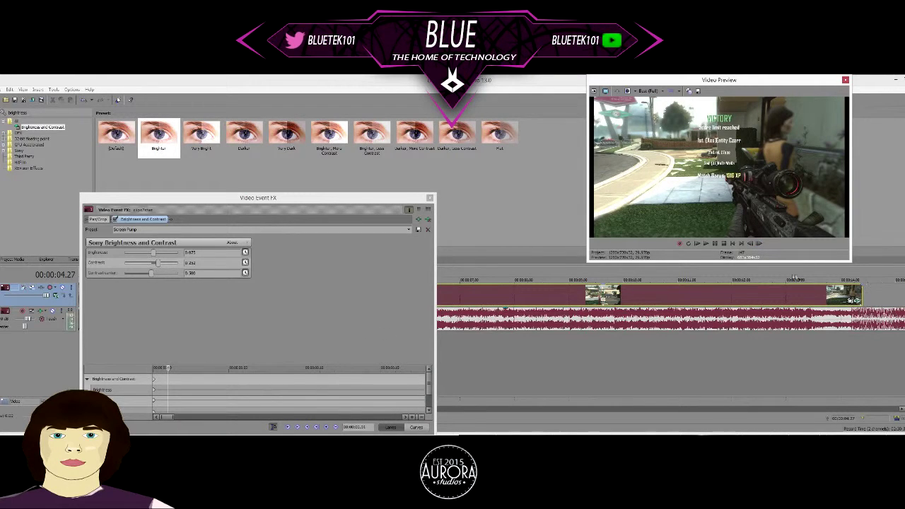
click(758, 244)
click(753, 244)
click(741, 244)
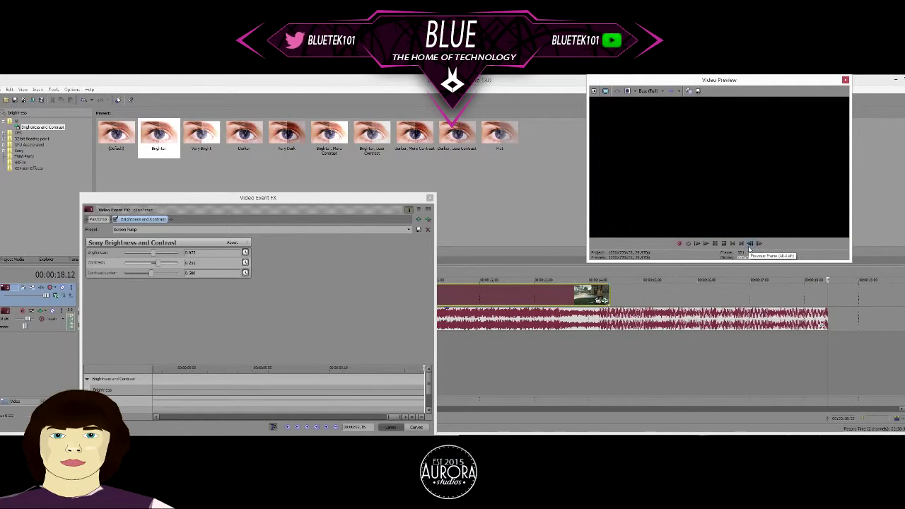
click(732, 244)
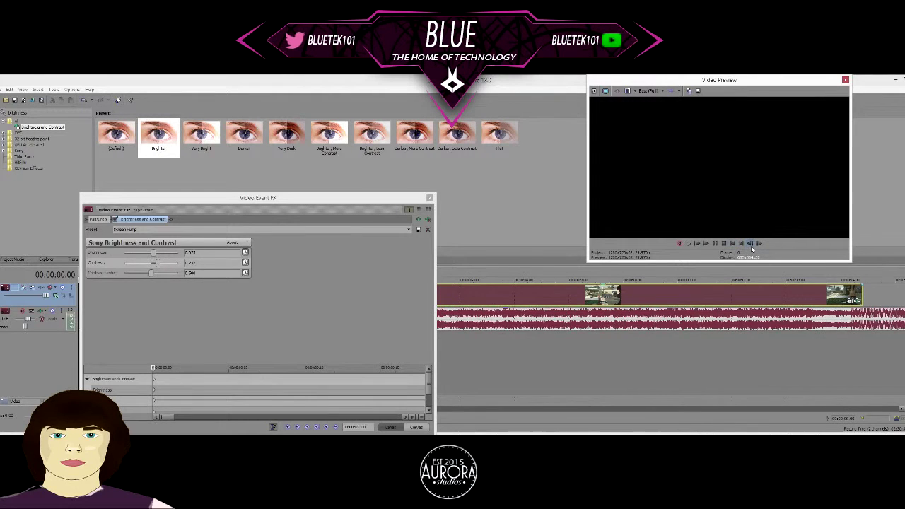
Place the playhead at 00:00:04.28, set the Brightness and Contrast preset to (Default) there, and close the effect settings
scroll(180, 392, down, 5)
drag(351, 197, 283, 174)
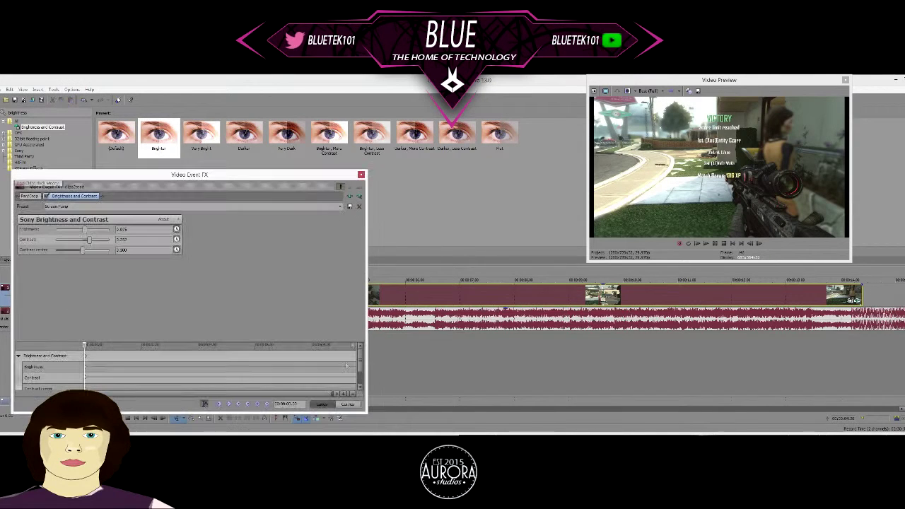
click(775, 244)
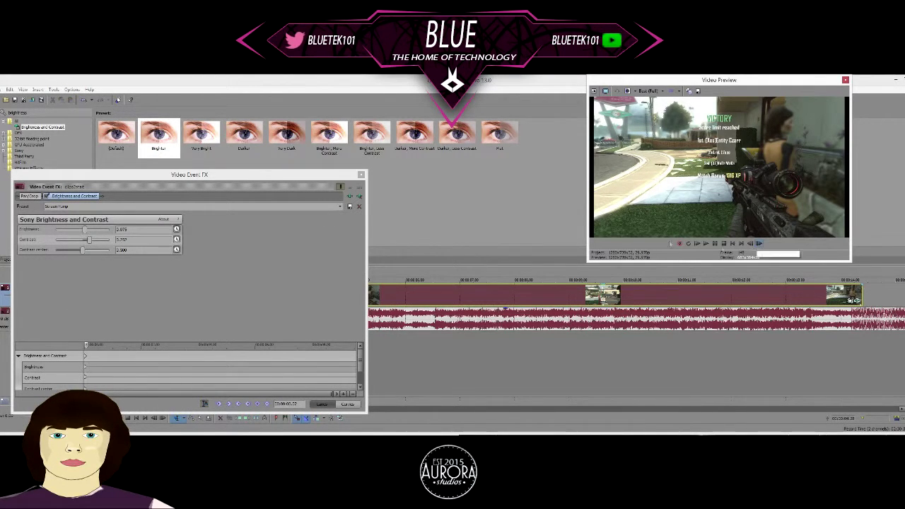
click(304, 205)
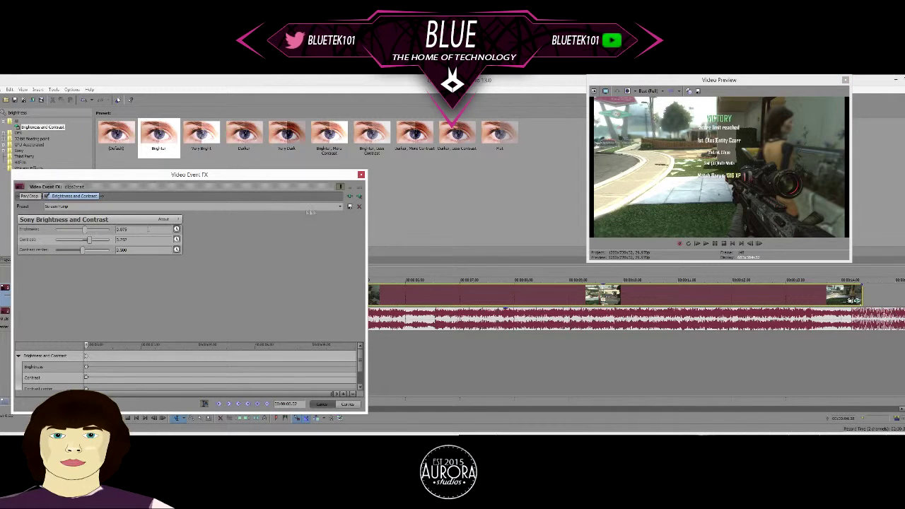
click(340, 206)
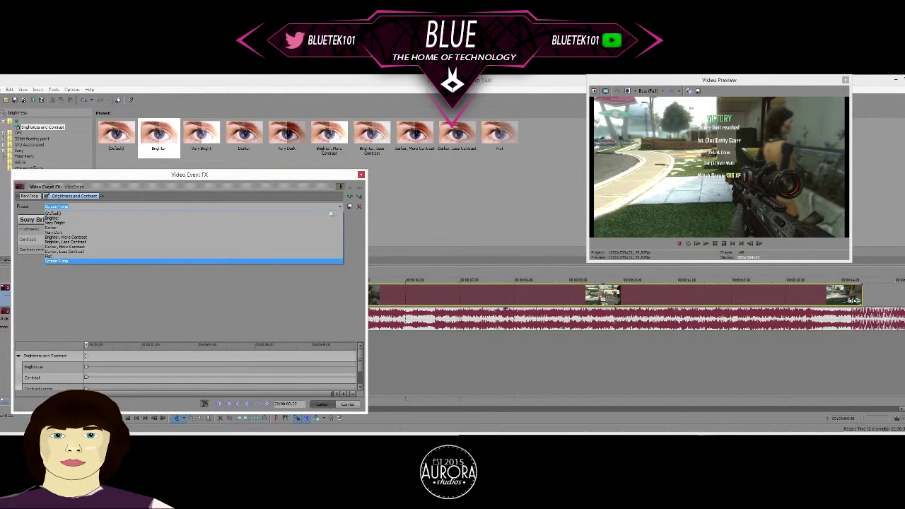
click(331, 214)
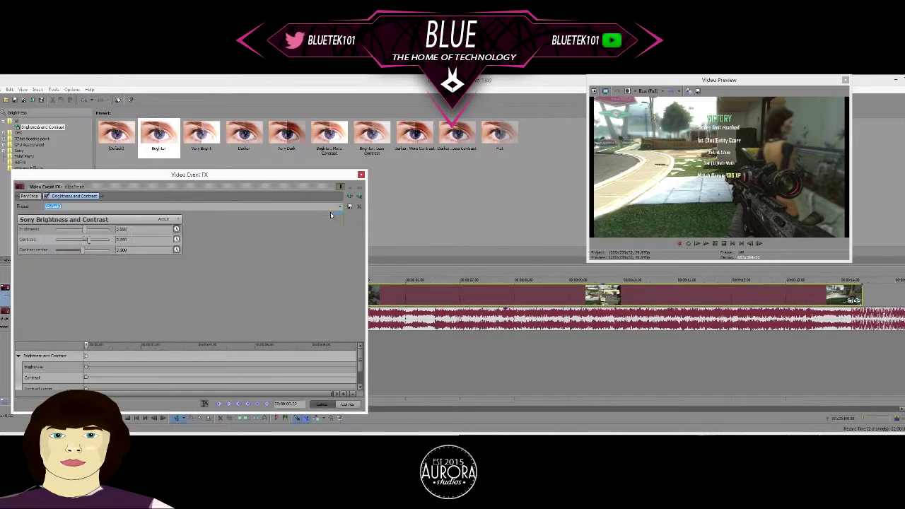
click(362, 175)
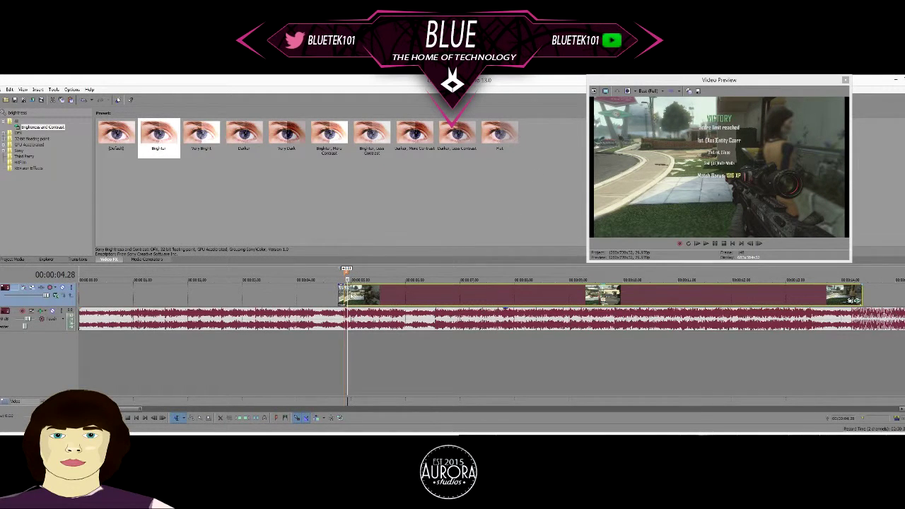
Select a short time range around the split, starting at 00:00:04.20, and play it to review the screen pump
click(343, 292)
click(706, 243)
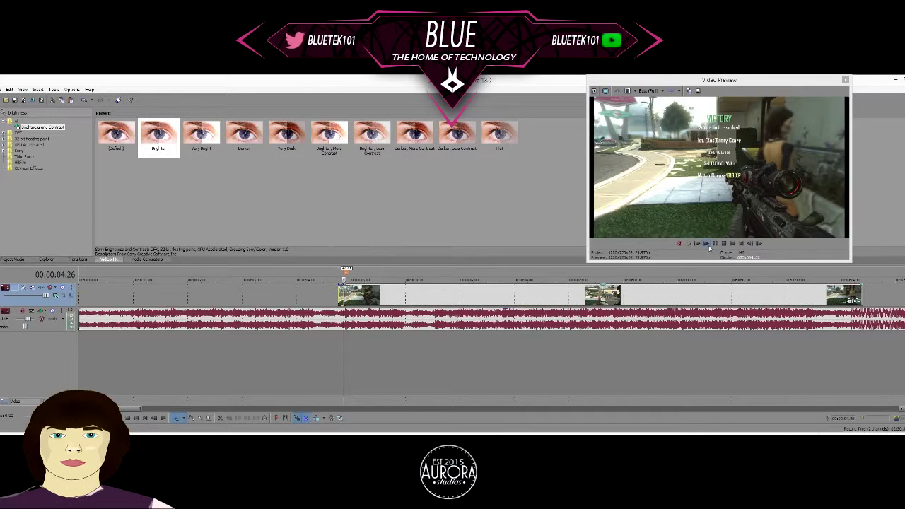
drag(332, 361, 358, 361)
key(space)
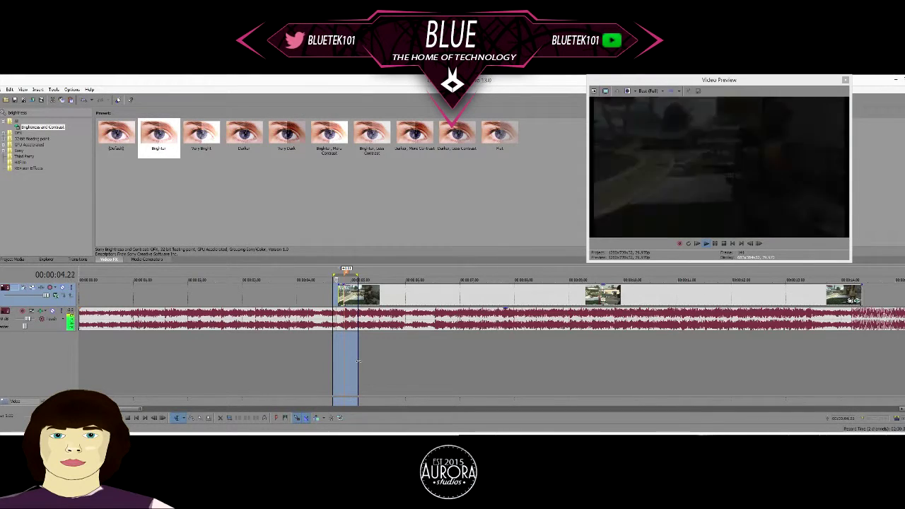
key(space)
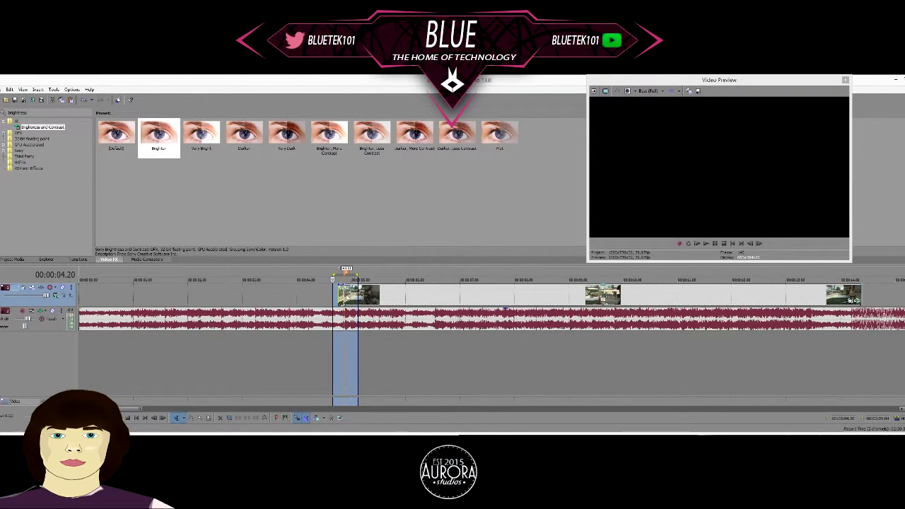
Play the gameplay and music beyond the 00:00:04.26 split to locate the next beat
click(343, 292)
scroll(377, 307, up, 1)
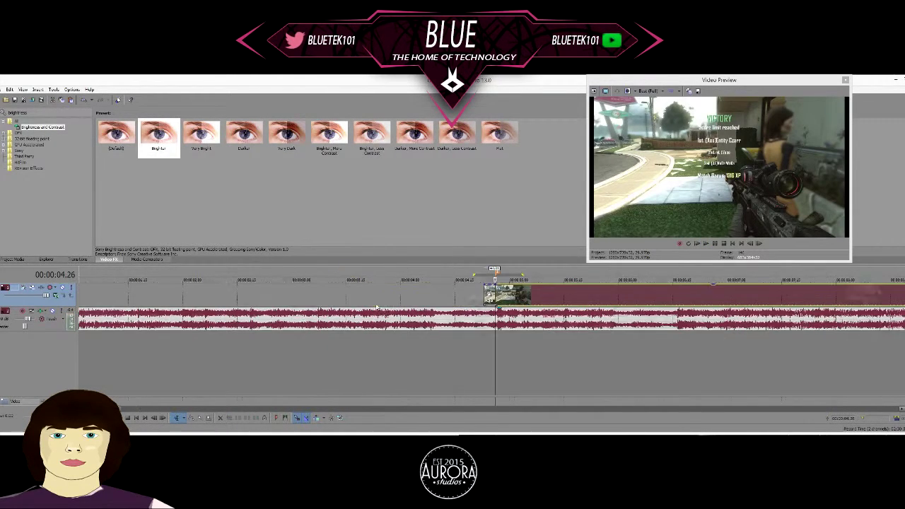
scroll(565, 291, up, 1)
click(551, 301)
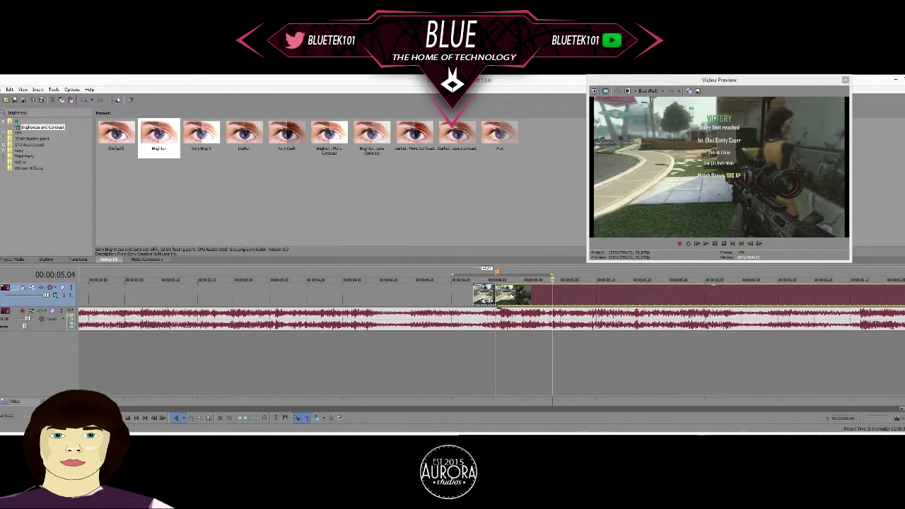
click(705, 243)
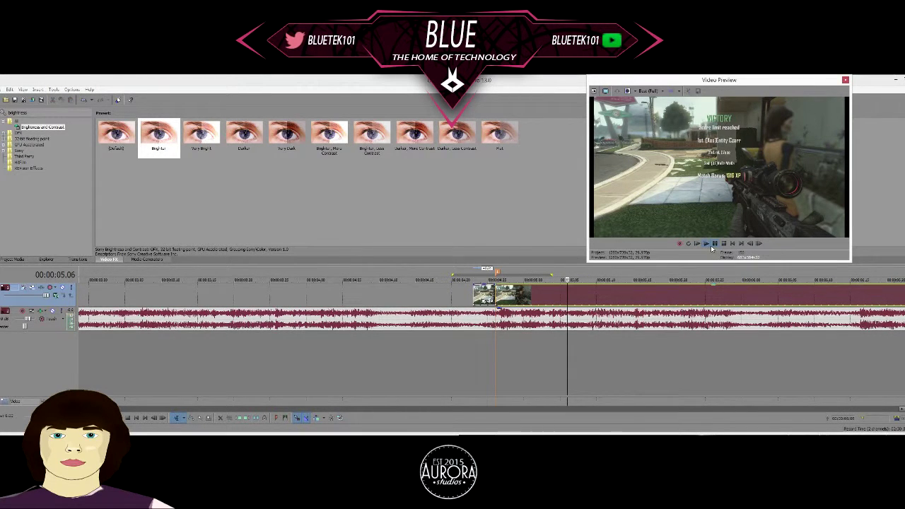
click(637, 335)
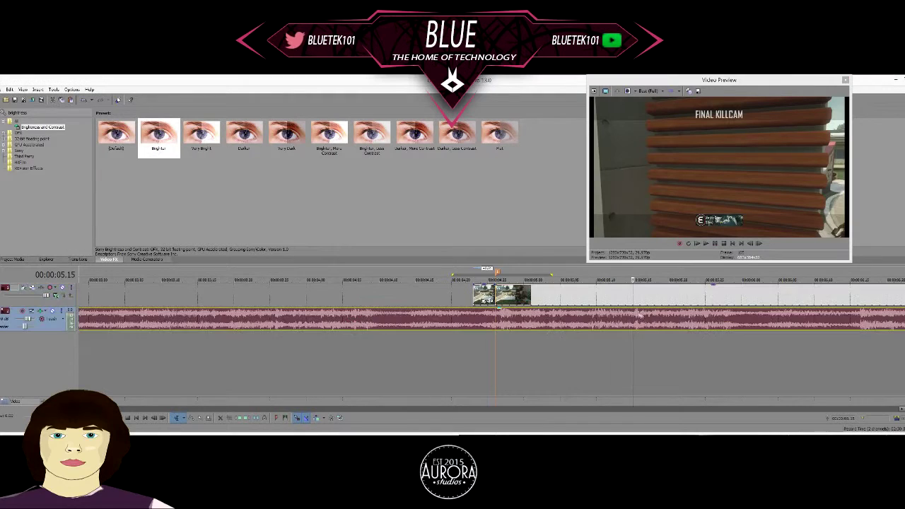
Undo the music track split and instead split the gameplay clip at 00:00:05.15, marking that beat
click(631, 323)
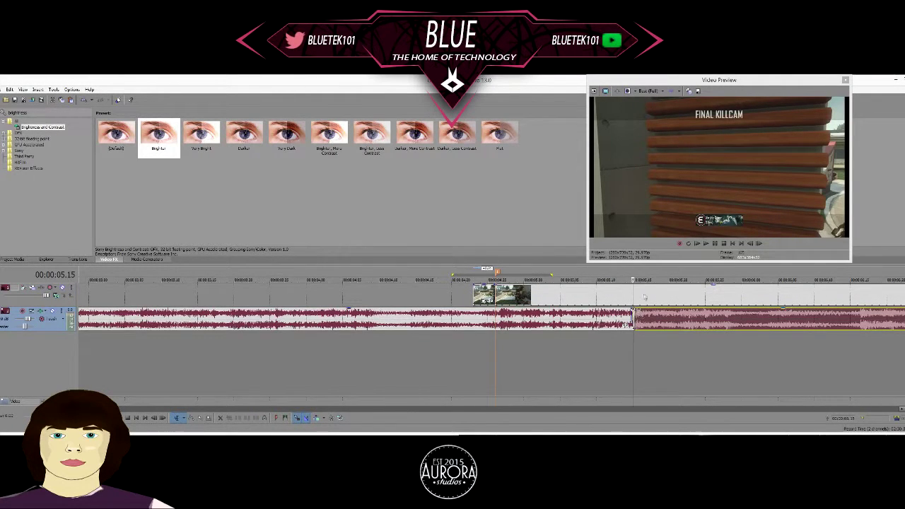
key(ctrl+z)
click(632, 293)
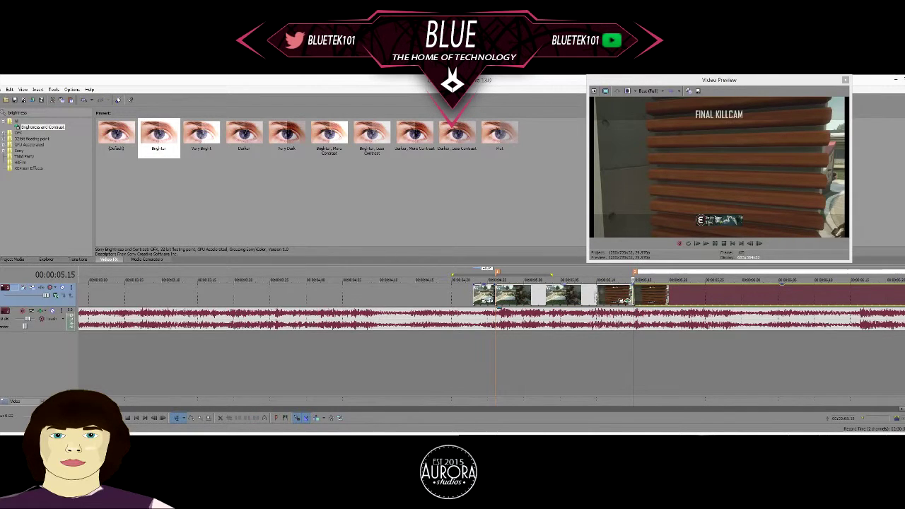
Play the music after the 00:00:05.15 marker to find the following beat and place a marker at 00:00:05.28
click(667, 299)
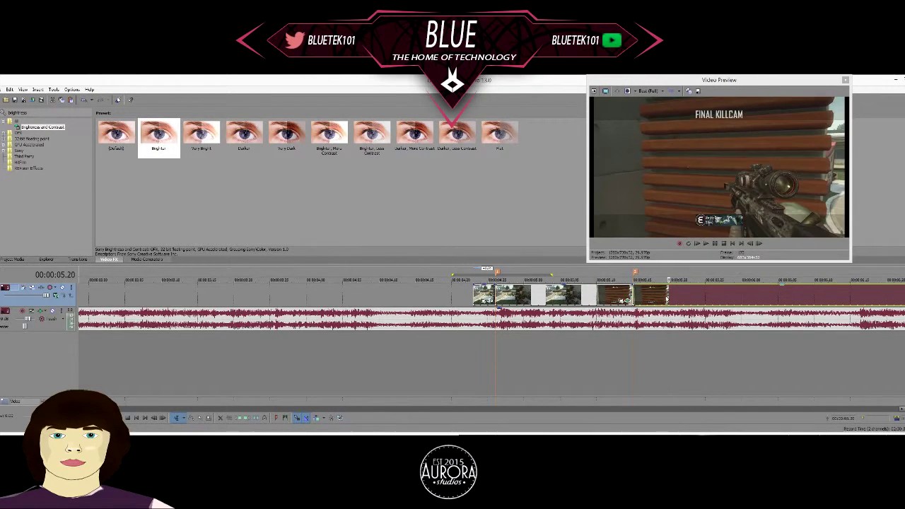
click(705, 244)
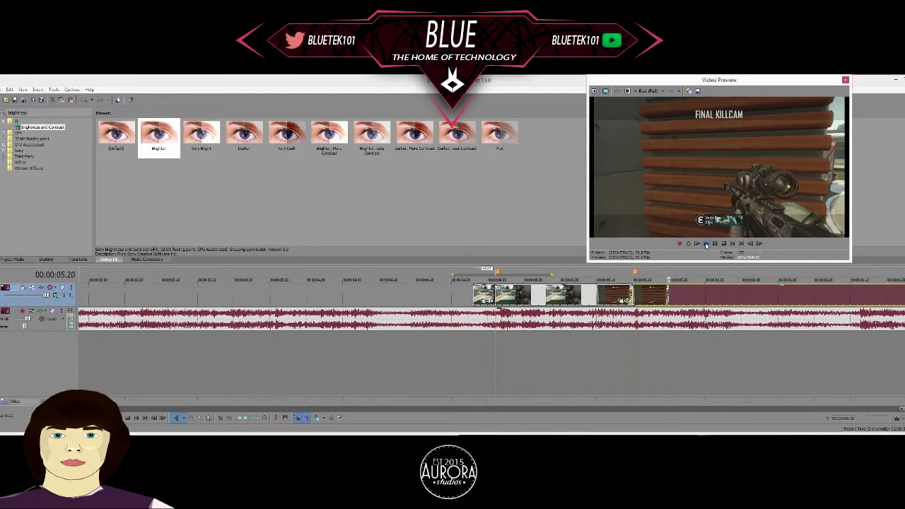
click(713, 244)
click(722, 322)
click(704, 322)
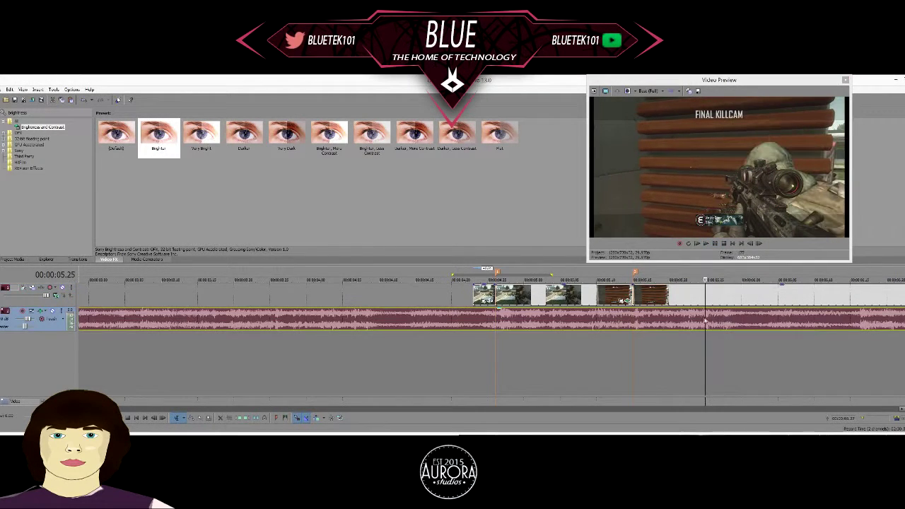
click(705, 244)
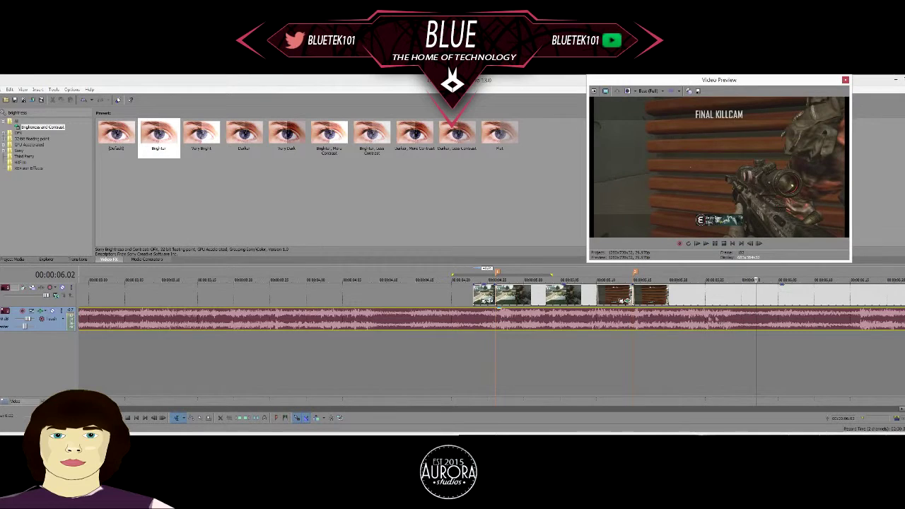
click(654, 320)
click(705, 244)
click(716, 244)
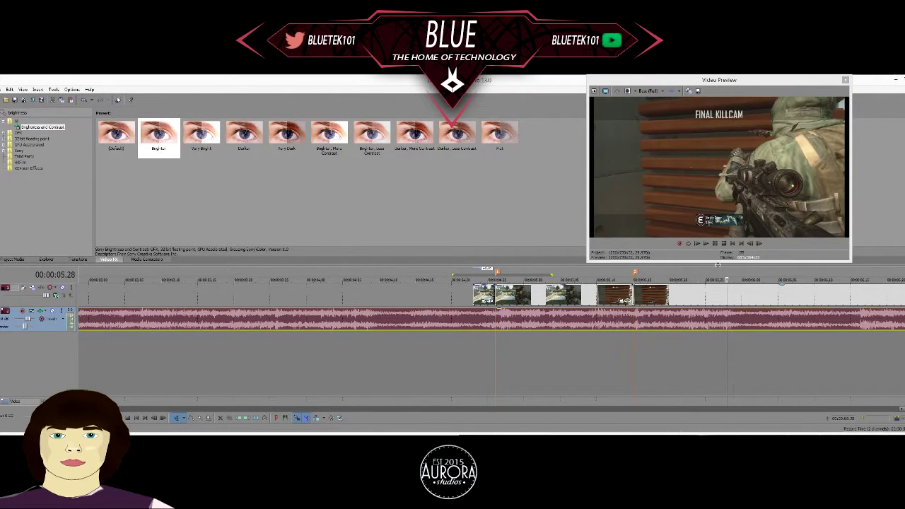
key(m)
Play the gameplay across the 00:00:05.15 and 00:00:05.28 markers to check their timing against the beats
click(684, 297)
click(705, 244)
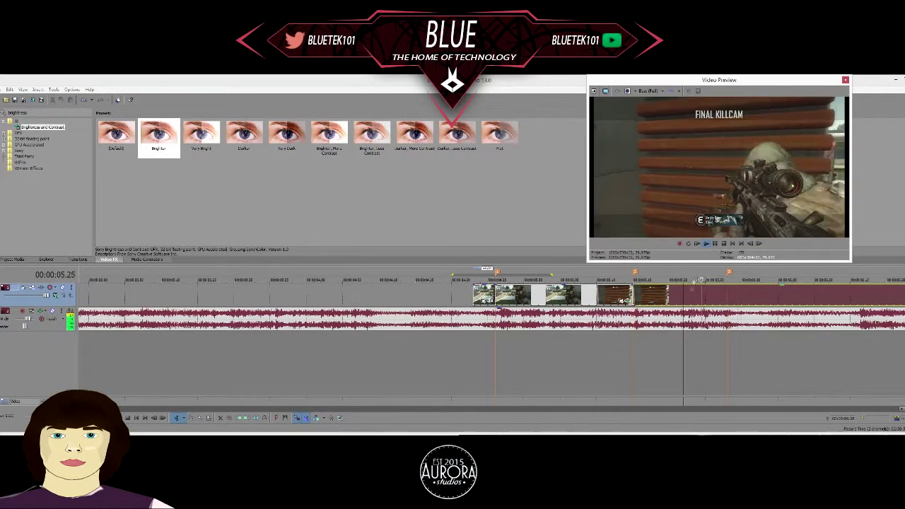
click(595, 296)
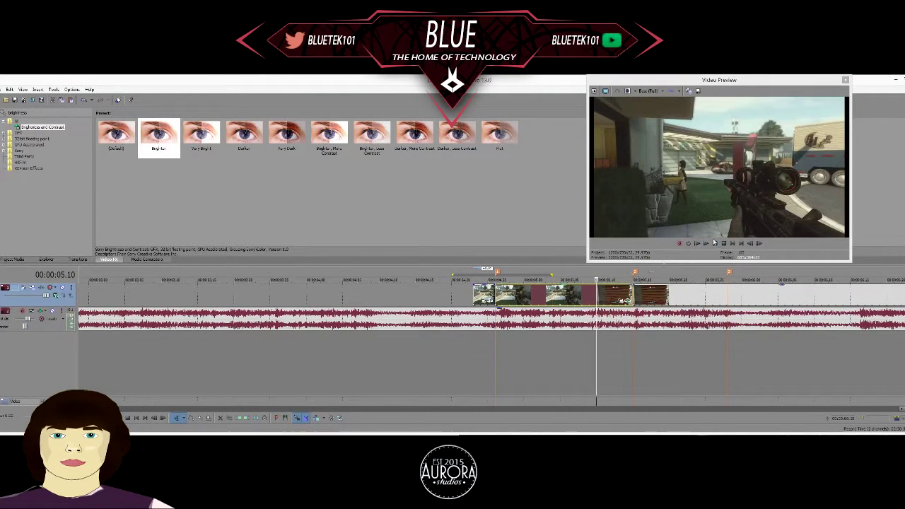
click(706, 244)
click(715, 246)
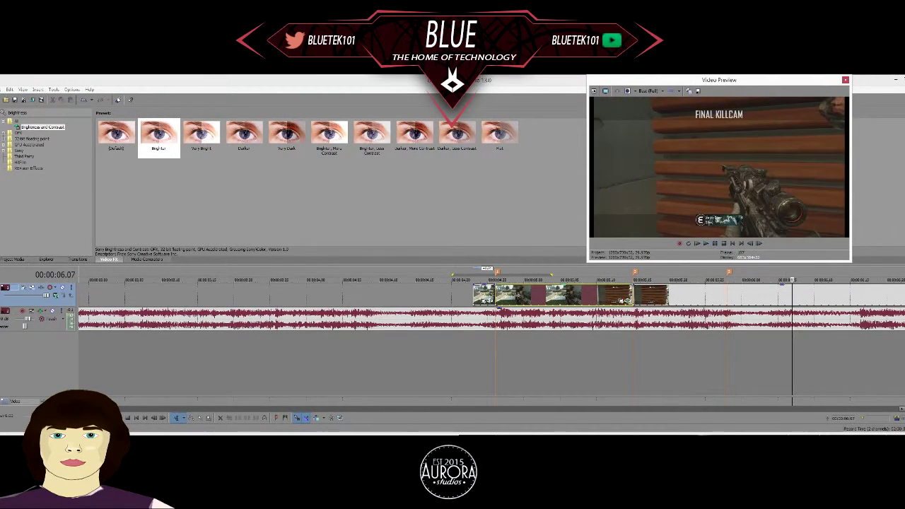
Copy the gameplay part with the screen pump that starts at 00:00:04.26
click(498, 294)
click(634, 293)
right_click(639, 291)
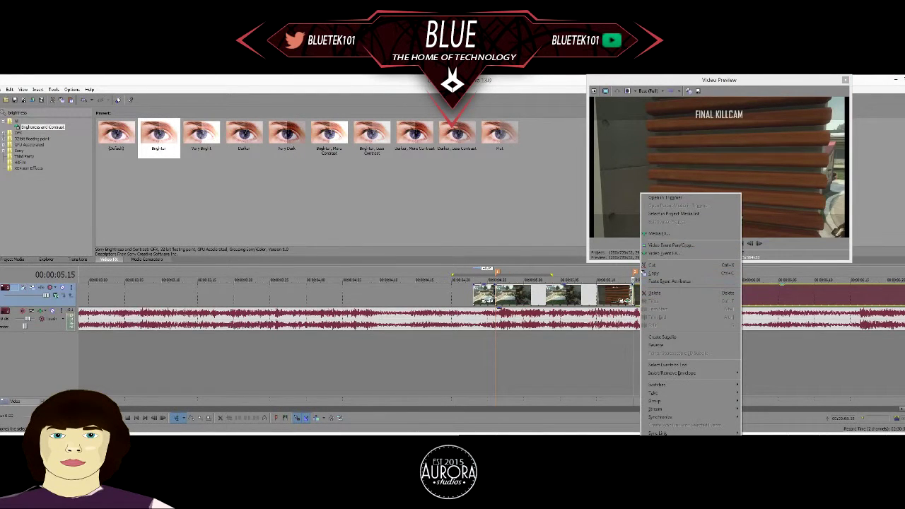
click(492, 295)
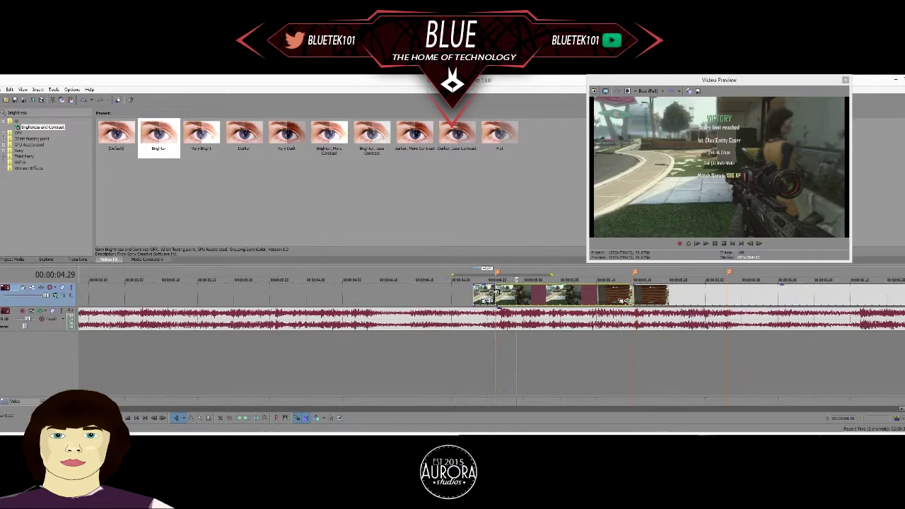
click(496, 291)
right_click(503, 297)
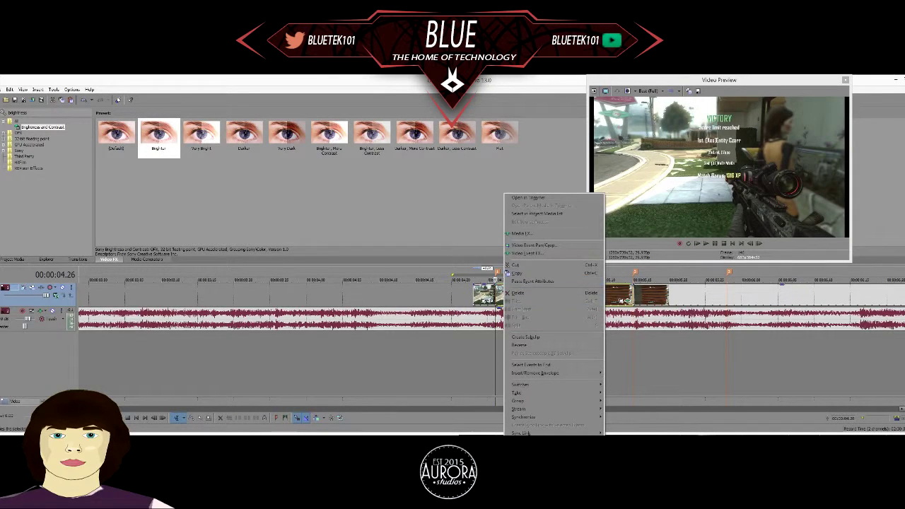
click(535, 274)
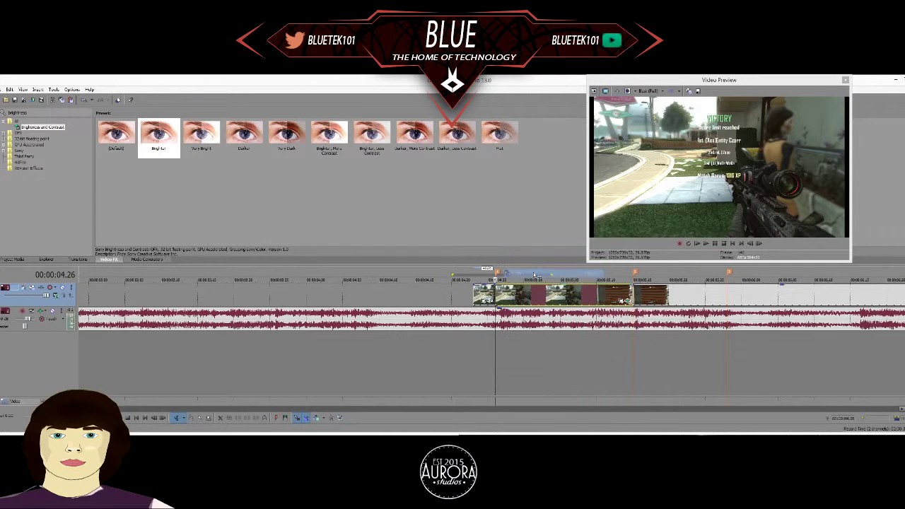
Split the gameplay clip at the 00:00:05.28 marker
click(642, 291)
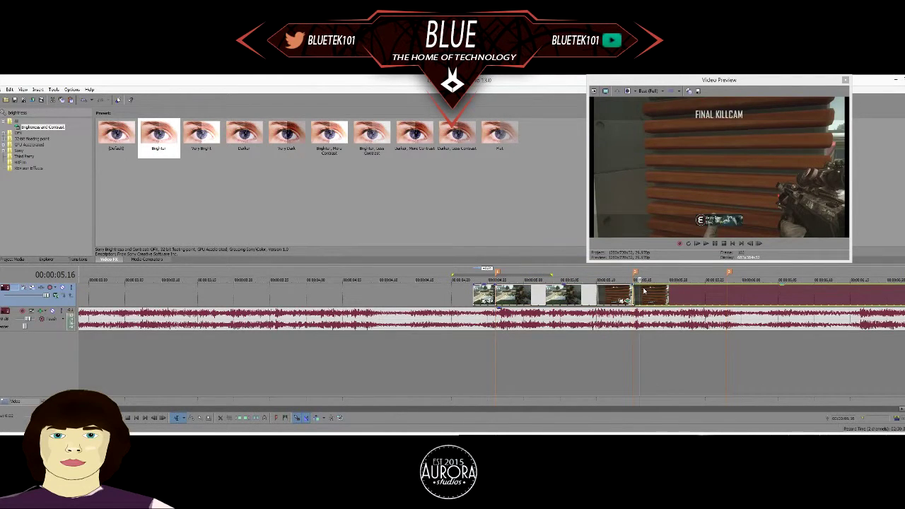
click(726, 296)
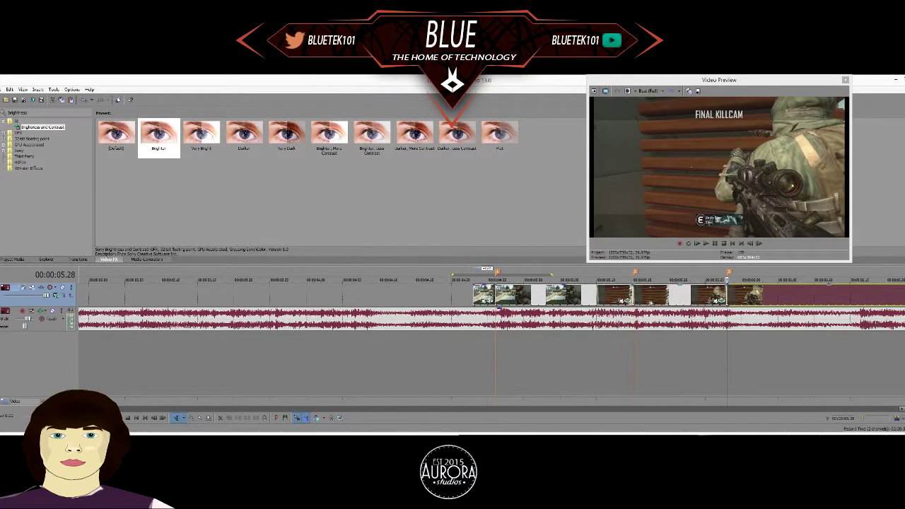
Paste the copied screen pump attributes onto the gameplay part that starts at the 00:00:05.15 marker
click(643, 297)
right_click(644, 297)
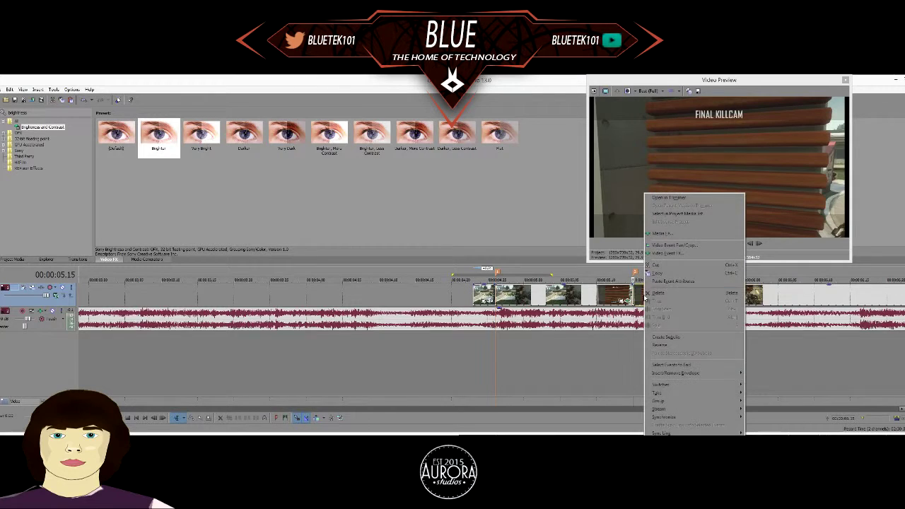
click(657, 282)
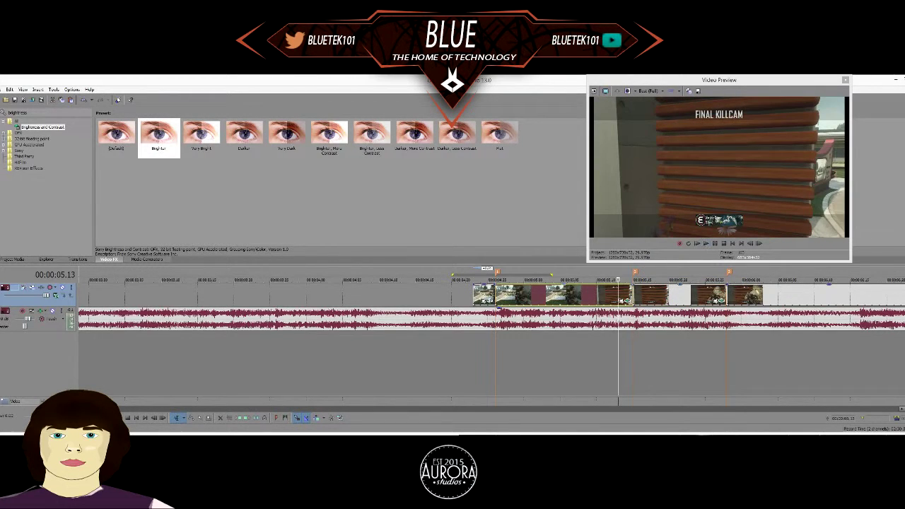
Play the gameplay across the 00:00:05.15 marker to check the pasted screen pump against the beat
click(705, 244)
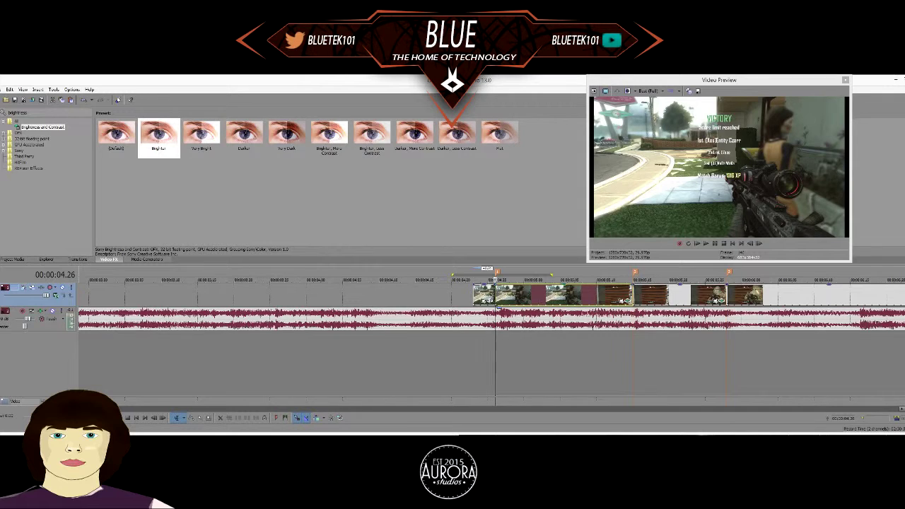
click(647, 295)
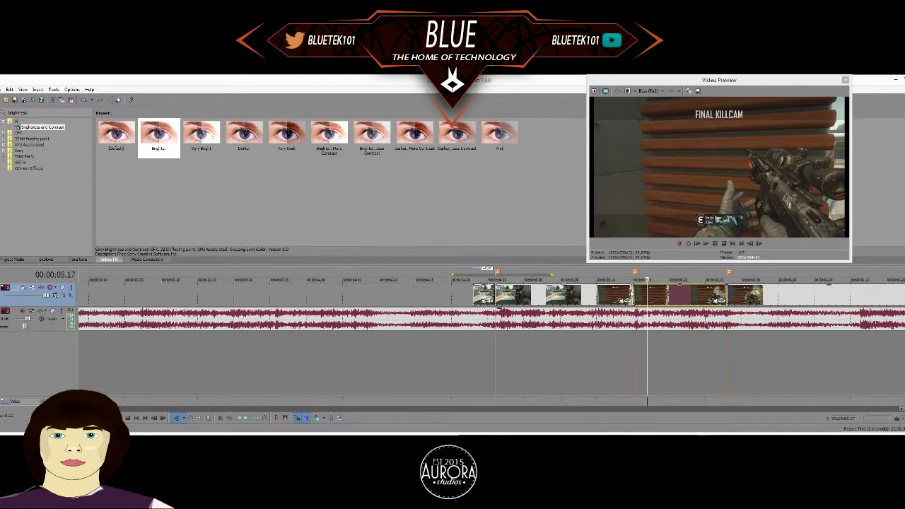
click(705, 244)
click(714, 243)
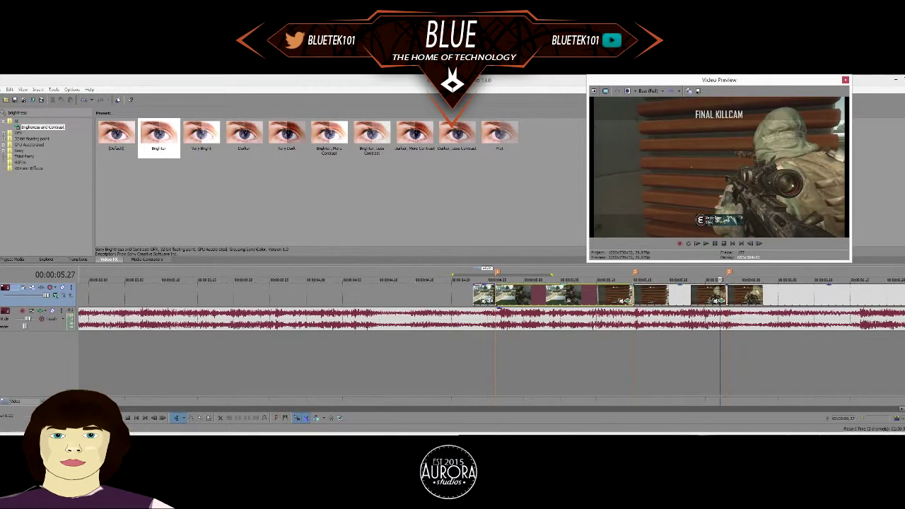
Paste the copied screen pump attributes onto the gameplay part that starts at the 00:00:05.28 marker
click(481, 291)
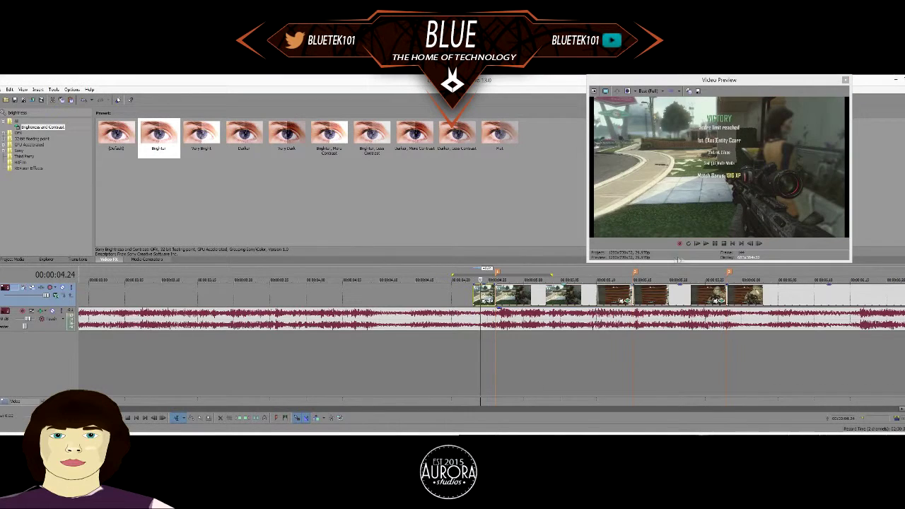
right_click(748, 297)
click(753, 293)
Play from 00:00:04.24 past the 00:00:05.28 marker to check the pumps and locate the following beat
click(705, 243)
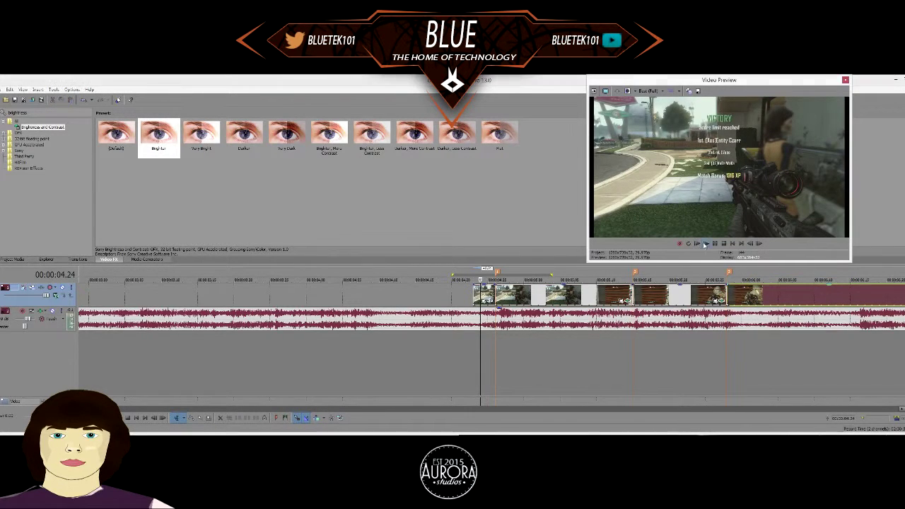
click(715, 245)
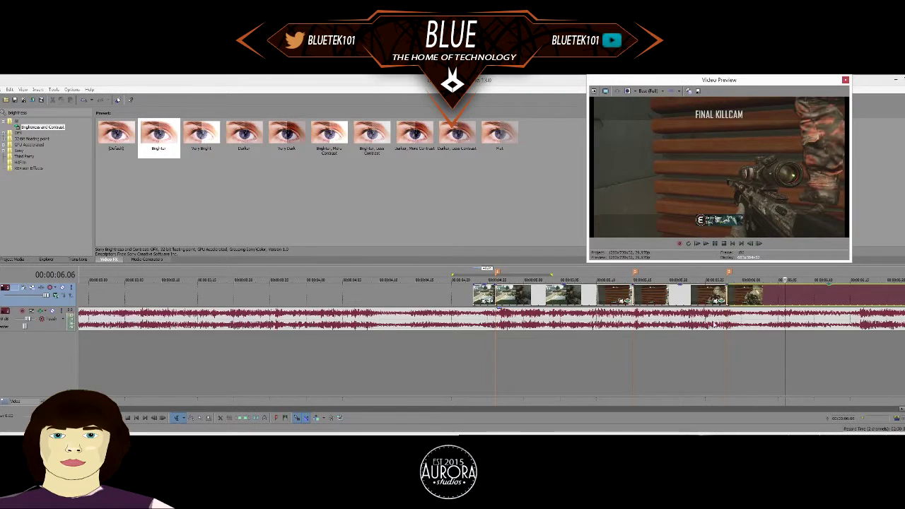
scroll(706, 329, down, 2)
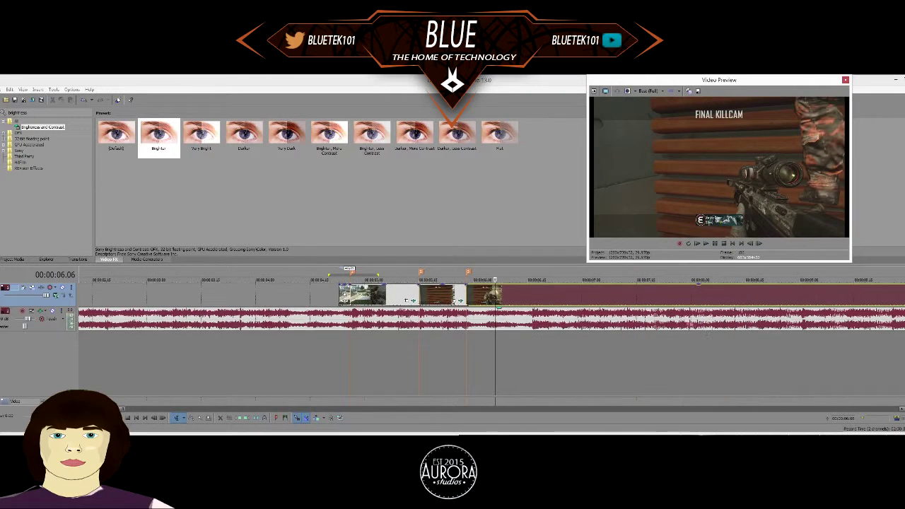
click(712, 247)
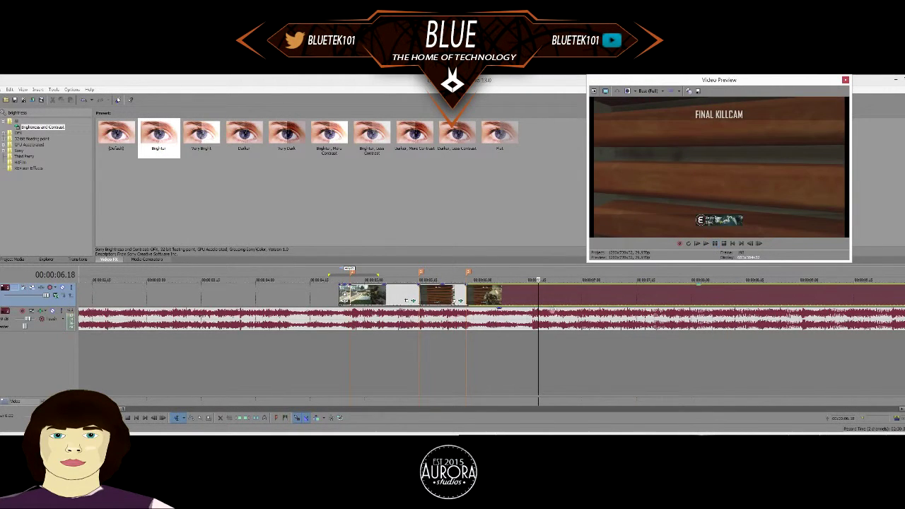
click(534, 315)
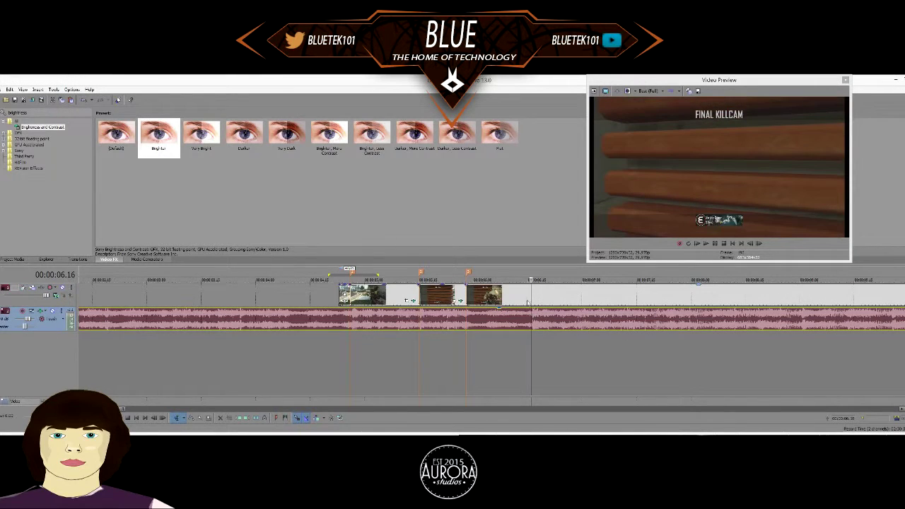
Split and mark the gameplay at 00:00:06.16, and paste the copied screen pump attributes onto the part after the split
click(530, 294)
key(s)
key(m)
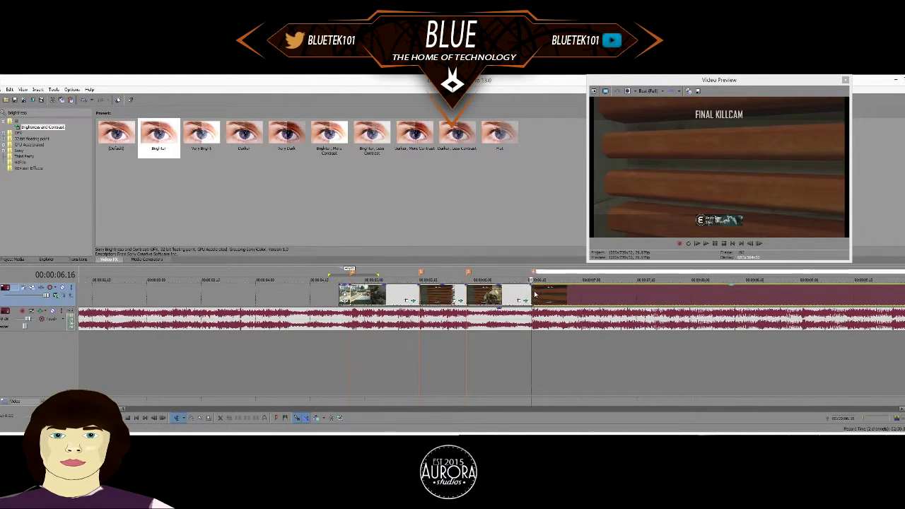
right_click(536, 296)
click(555, 281)
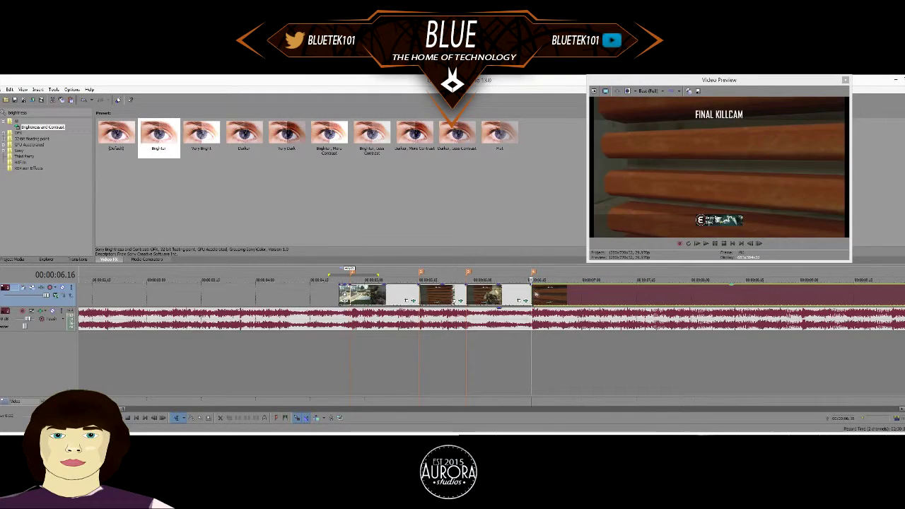
Replay the gameplay from just before the first marker past 00:00:06.16 to check all the pumps against the music
click(509, 296)
click(704, 243)
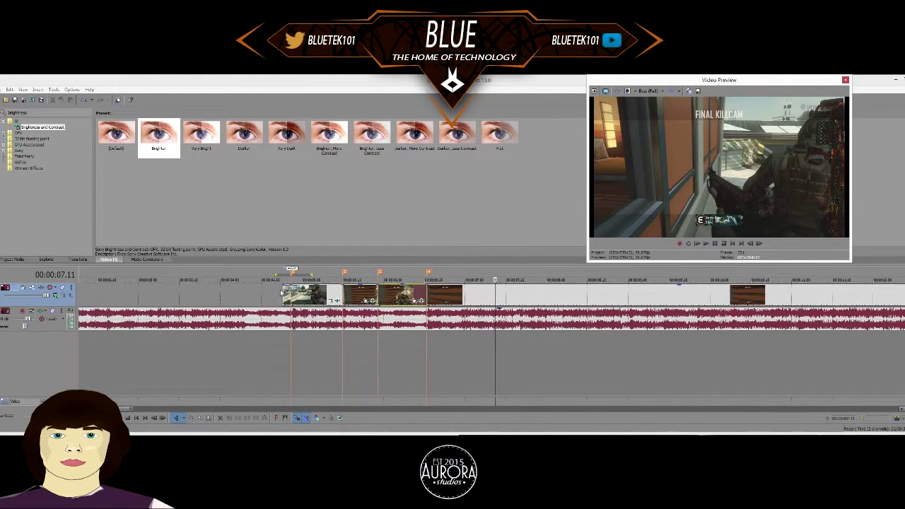
click(286, 291)
click(705, 244)
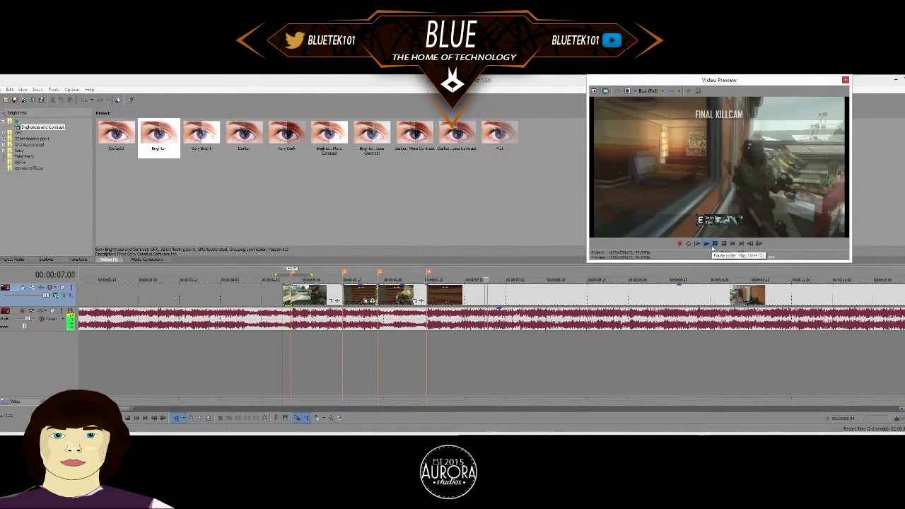
click(714, 244)
Play the music after the 00:00:06.16 marker and examine the waveform up close to find the next beat
scroll(548, 298, up, 2)
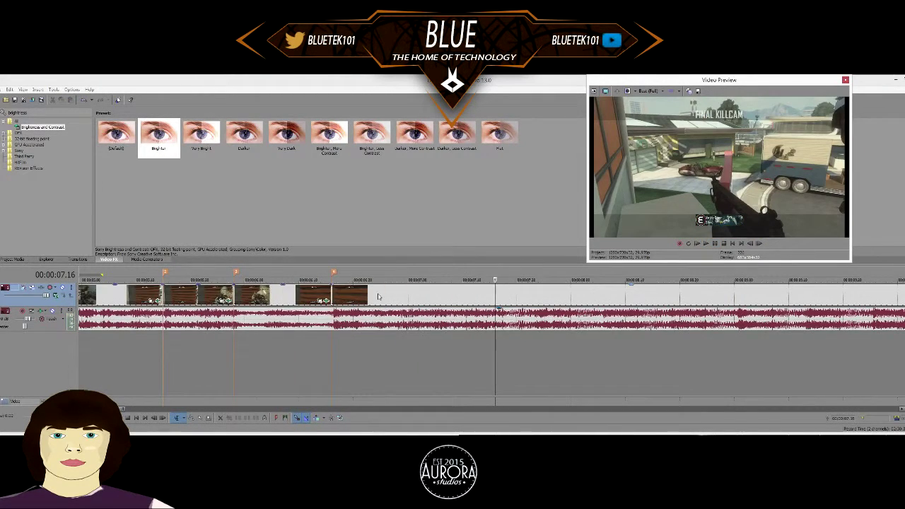
click(326, 291)
click(333, 291)
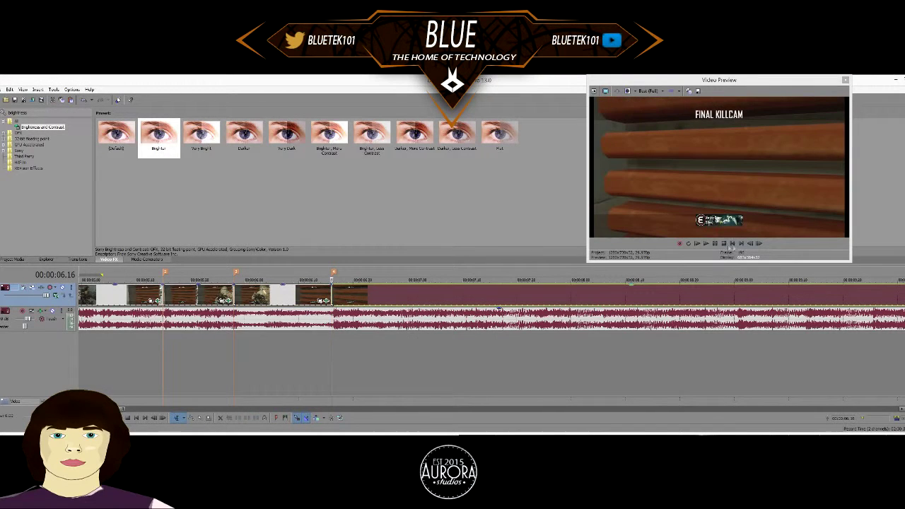
click(705, 244)
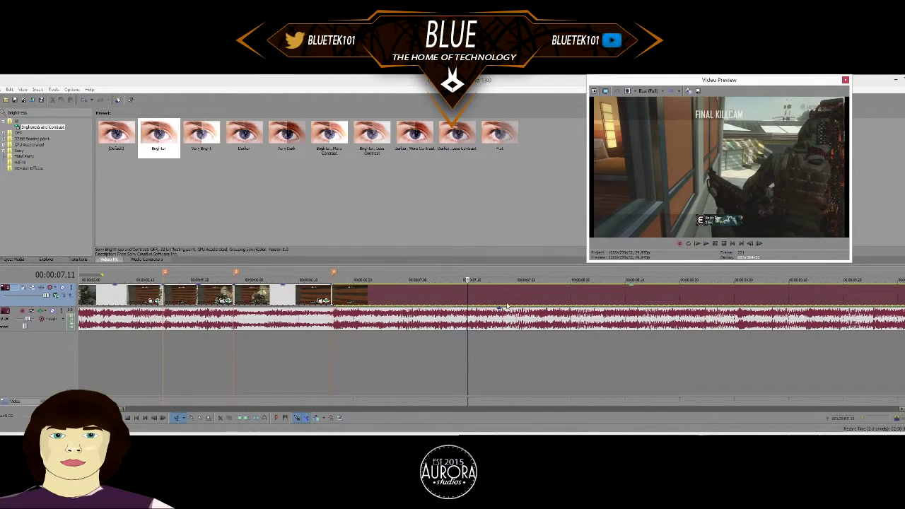
scroll(446, 301, up, 6)
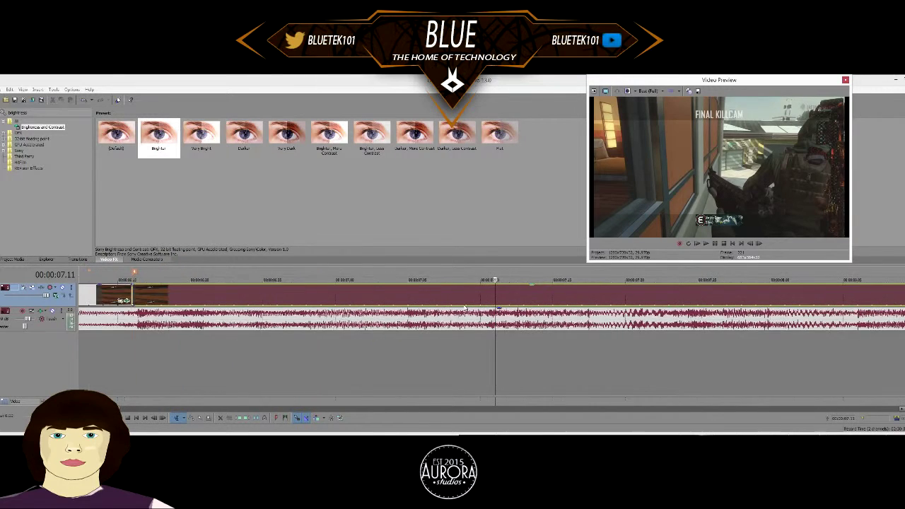
click(233, 294)
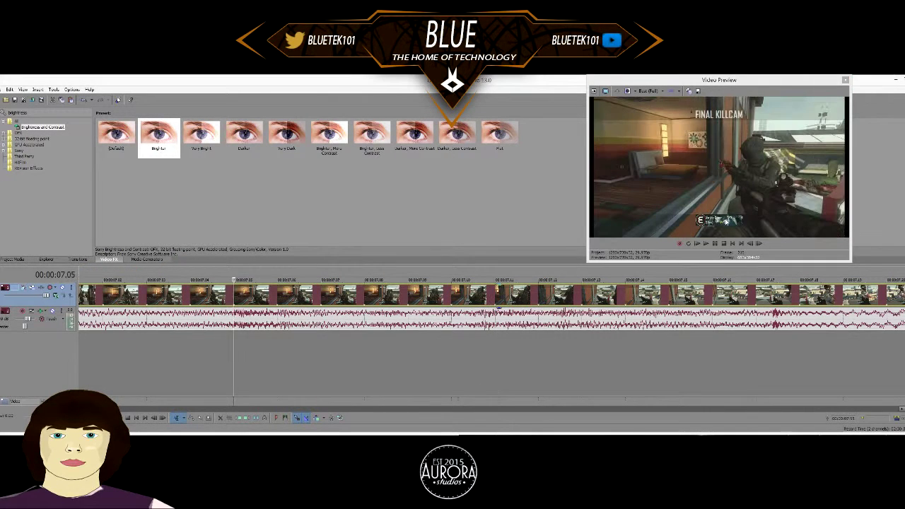
click(705, 243)
click(715, 244)
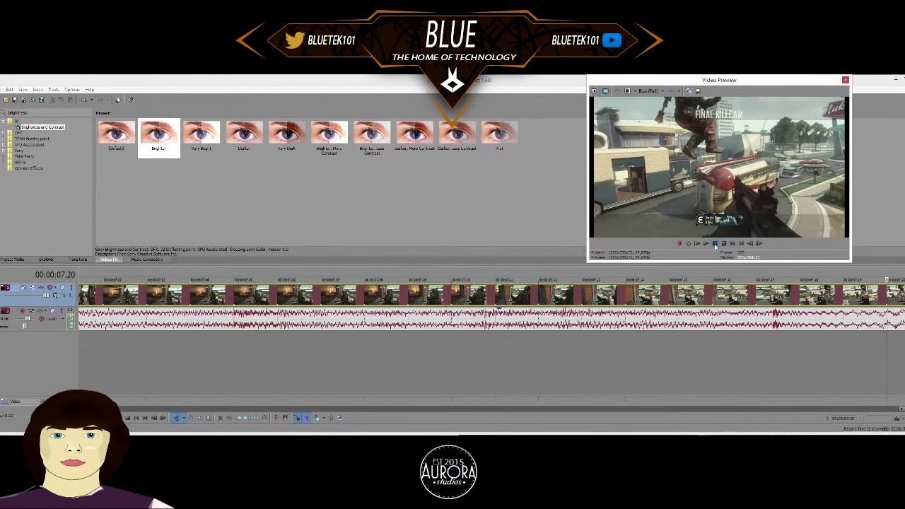
scroll(310, 300, up, 4)
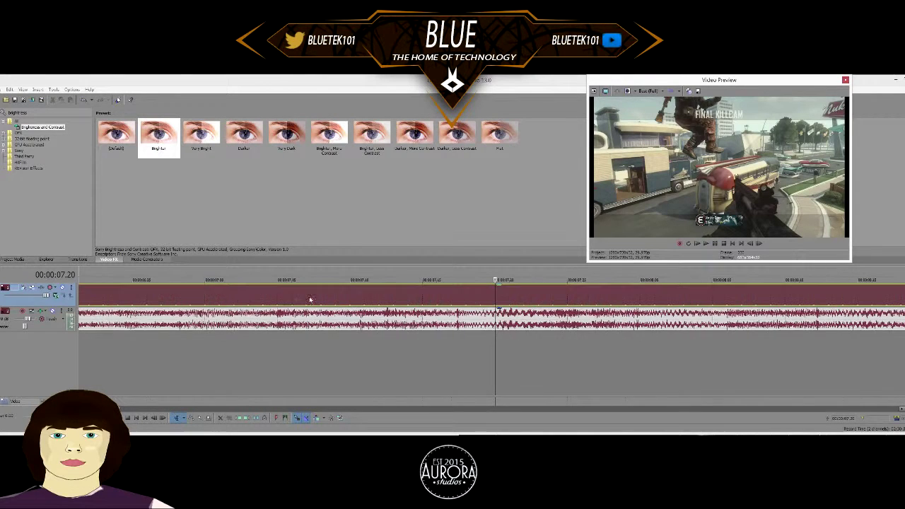
scroll(260, 300, down, 3)
scroll(491, 304, up, 3)
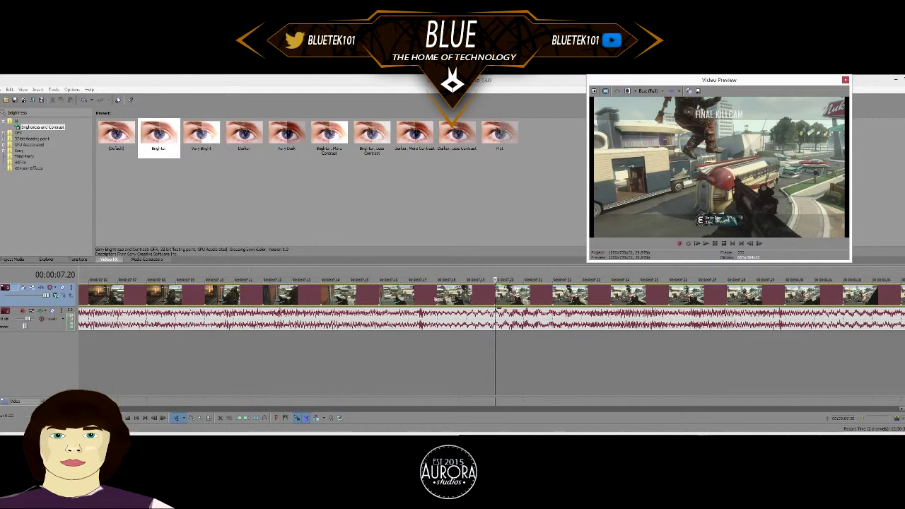
Replay the music around the waveform peak and set the playback cursor on the beat at 00:00:07.17
click(416, 306)
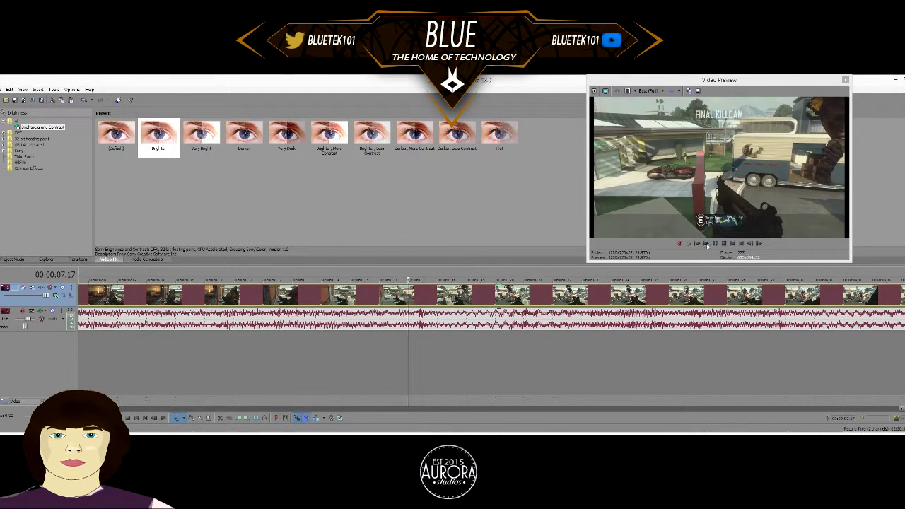
click(706, 244)
click(420, 297)
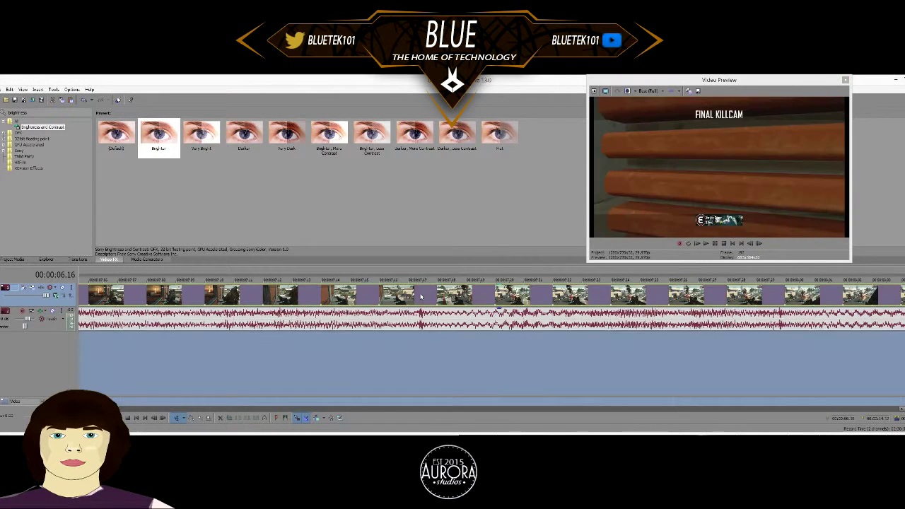
click(423, 299)
key(Left)
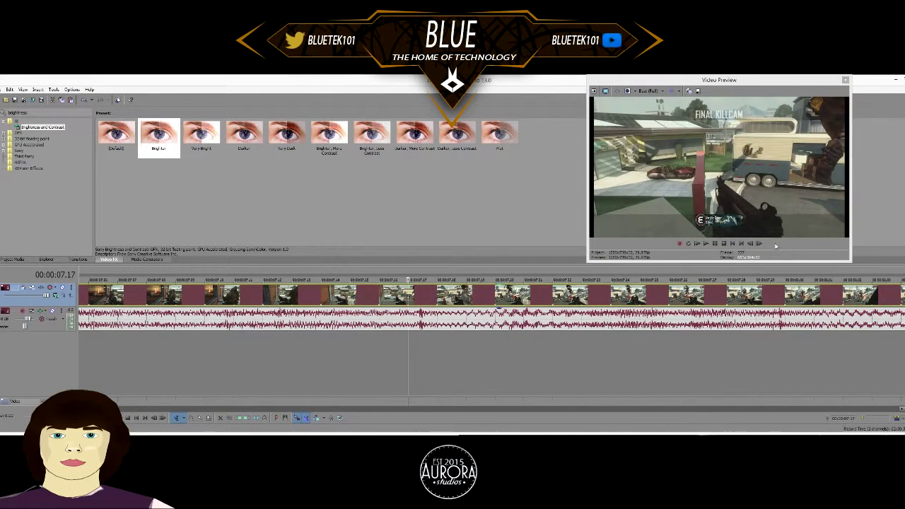
click(759, 244)
click(749, 246)
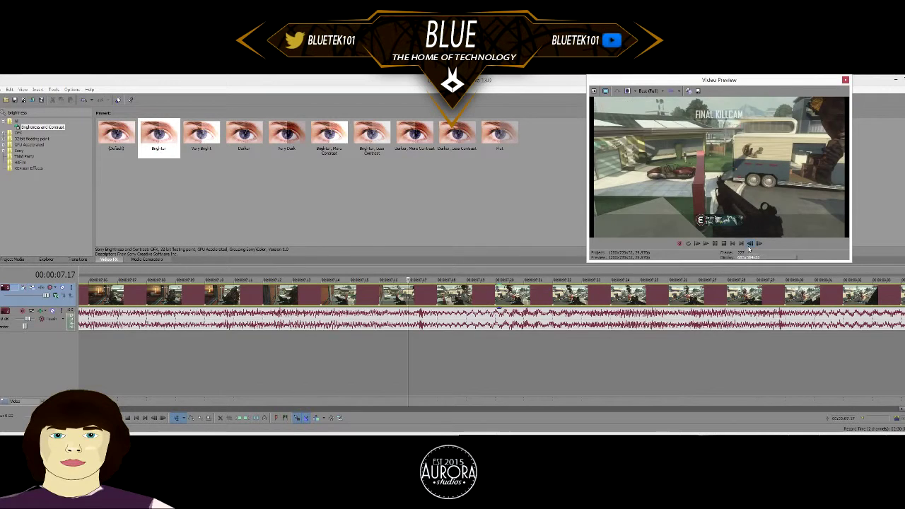
Split and mark the gameplay at 00:00:07.17, and paste the copied screen pump attributes onto the part after the split
key(s)
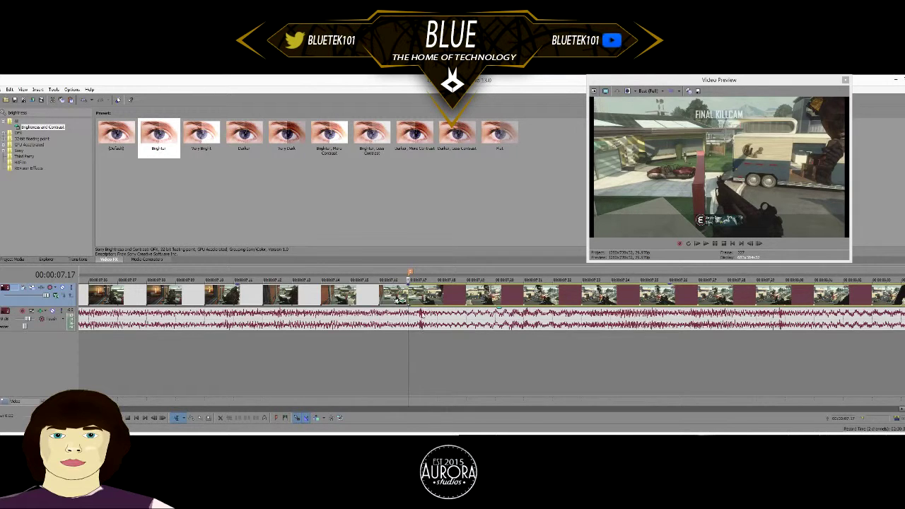
right_click(413, 298)
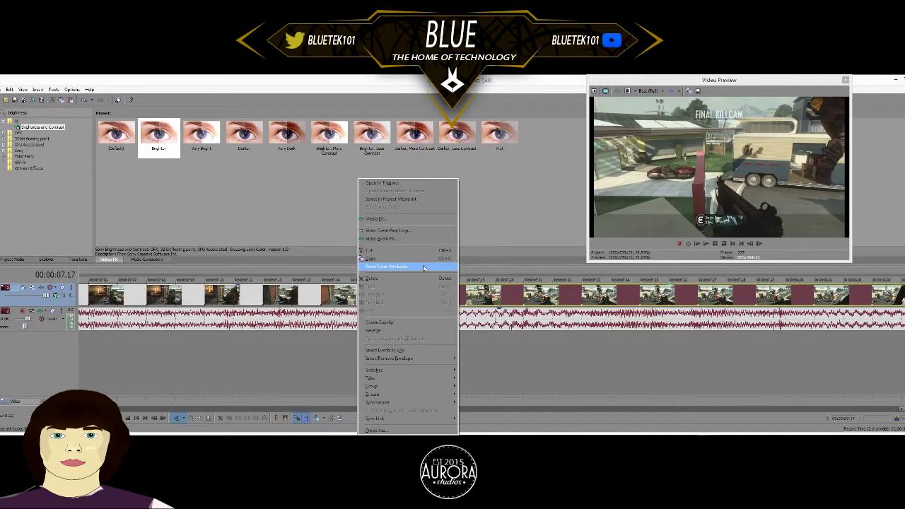
click(423, 266)
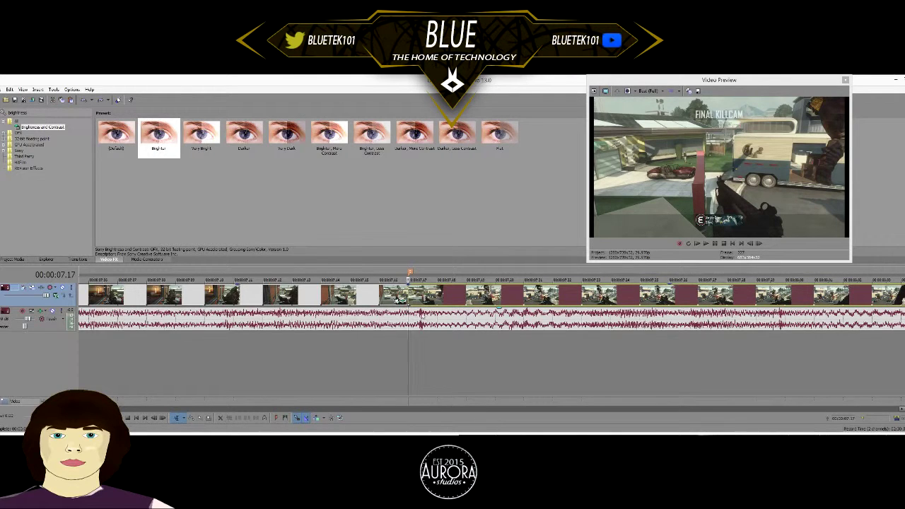
Play the gameplay around the 00:00:07.17 marker to check its screen pump against the music
scroll(411, 314, up, 2)
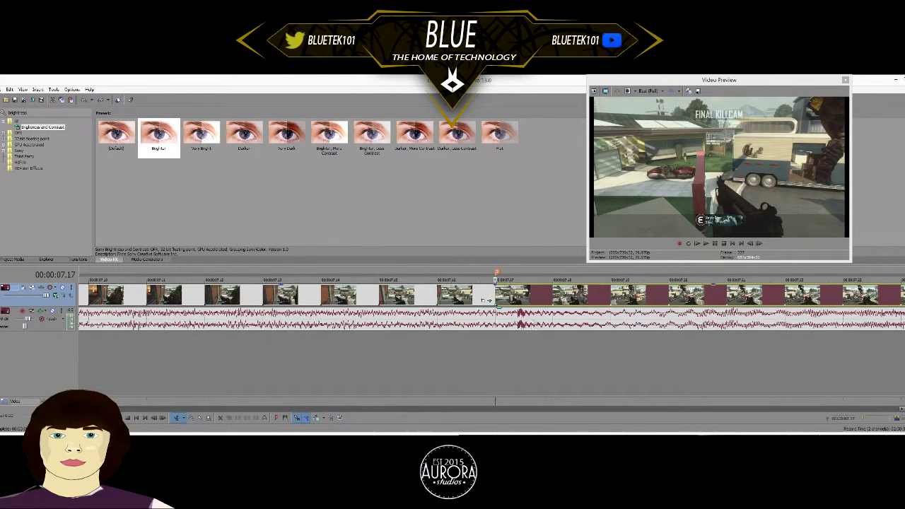
click(706, 244)
scroll(499, 308, down, 3)
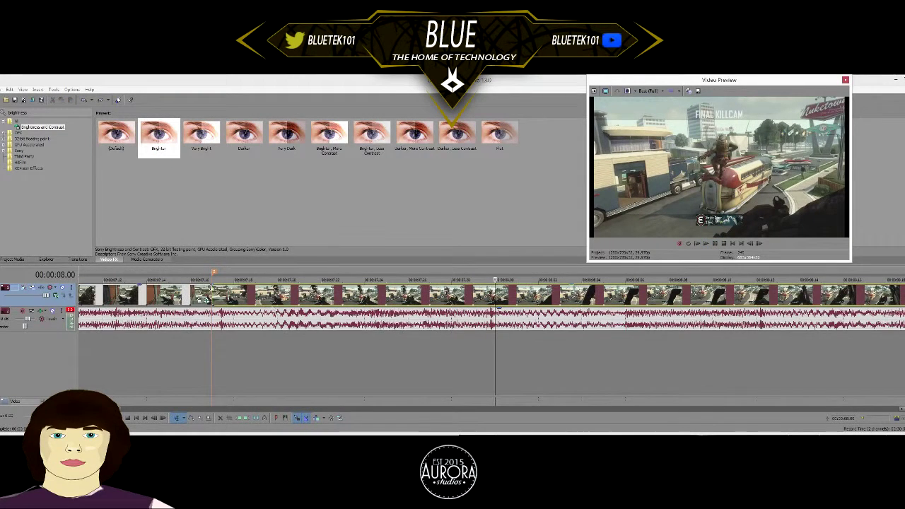
key(space)
scroll(219, 290, up, 3)
click(232, 291)
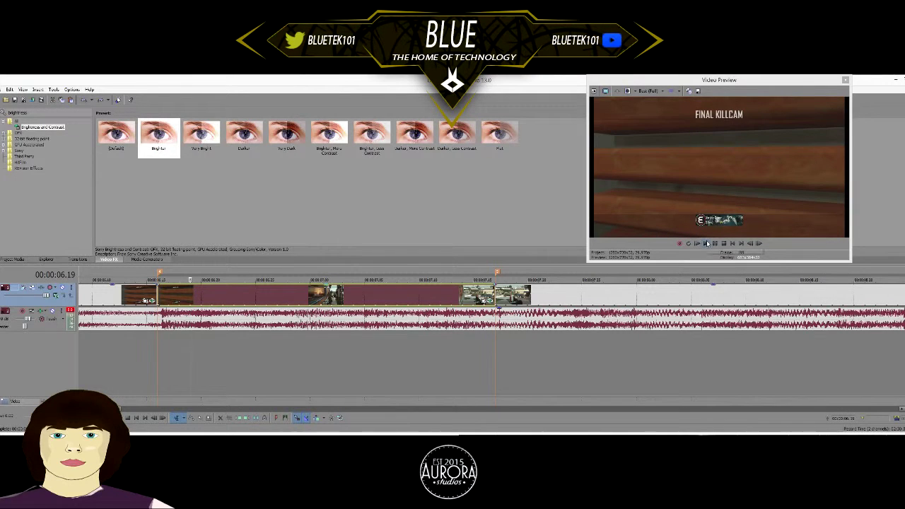
click(706, 243)
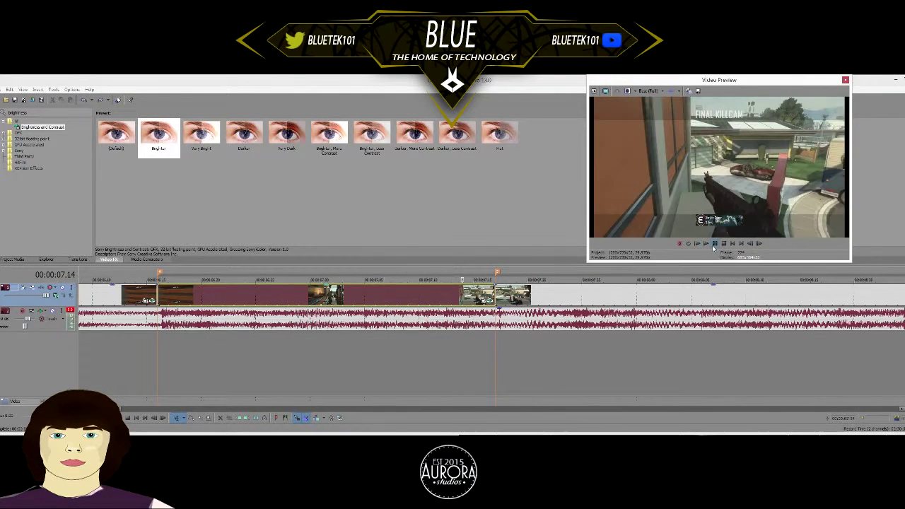
click(234, 343)
click(708, 245)
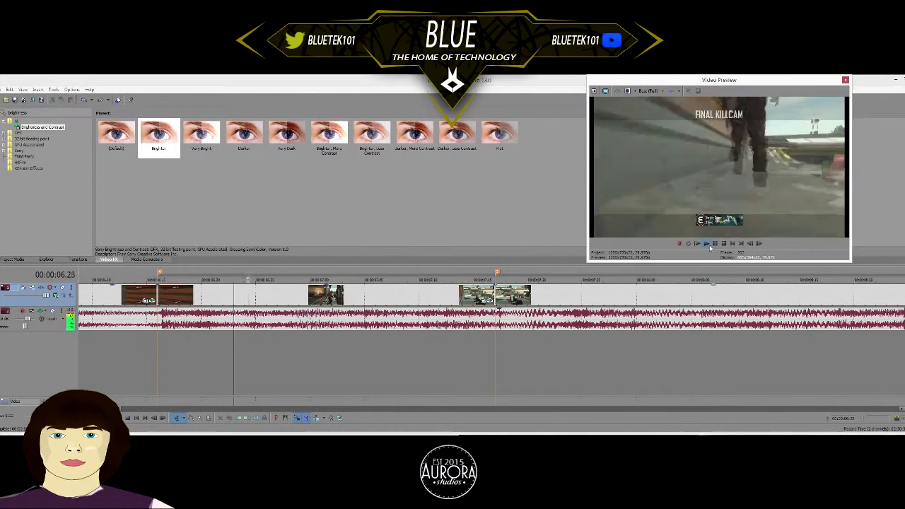
Replay the music between the 00:00:06.16 and 00:00:07.17 markers and set the playback cursor on the beat at 00:00:07.05
click(352, 343)
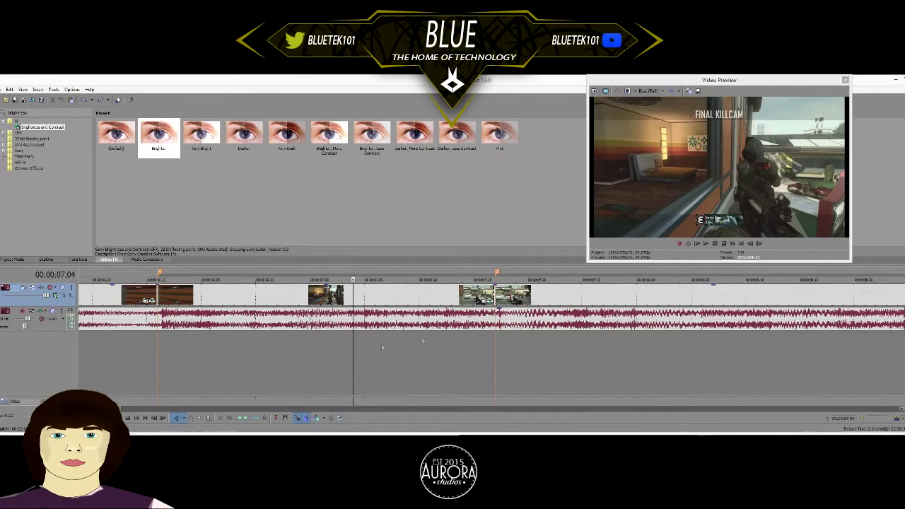
click(706, 243)
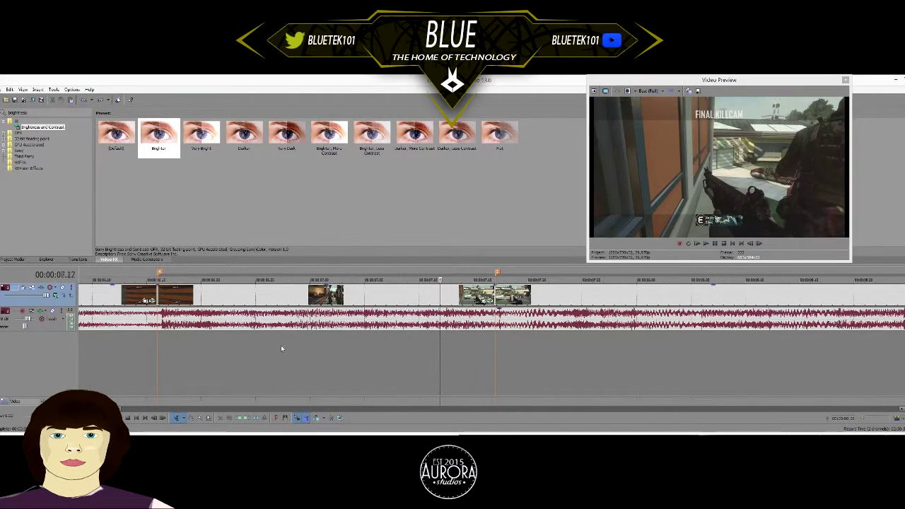
click(714, 245)
click(707, 244)
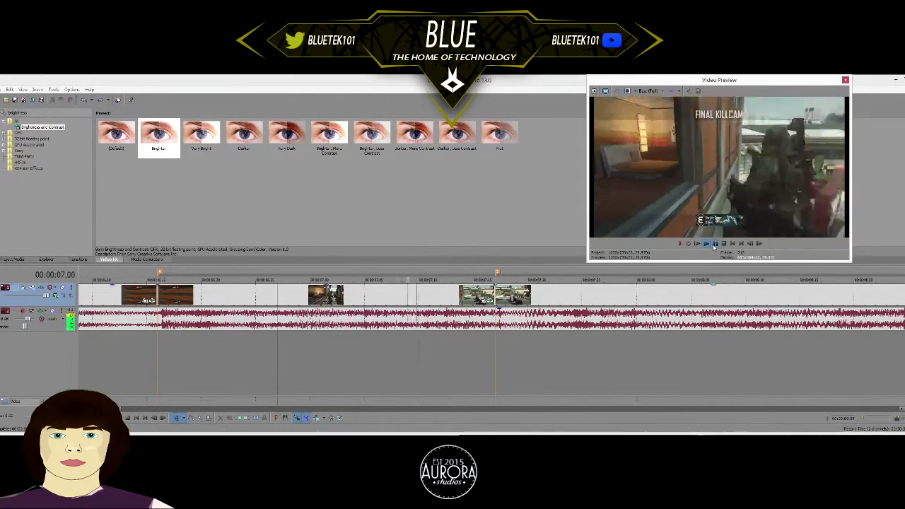
click(366, 341)
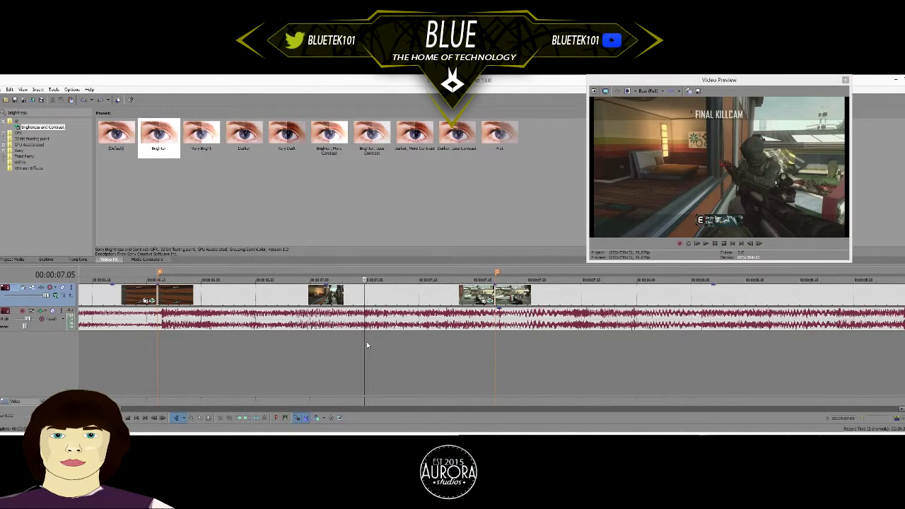
Split and mark the gameplay at 00:00:07.05, and paste the copied screen pump attributes onto the part after the split
click(364, 293)
key(s)
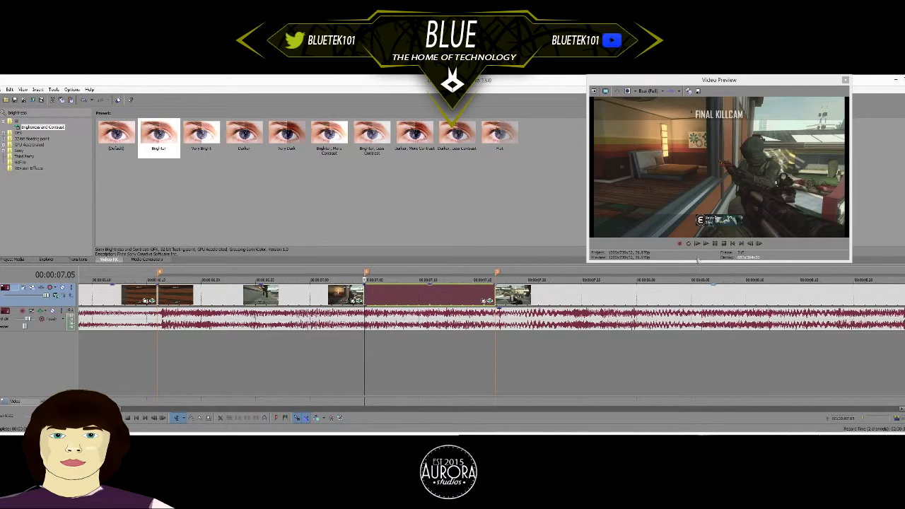
right_click(361, 294)
click(392, 269)
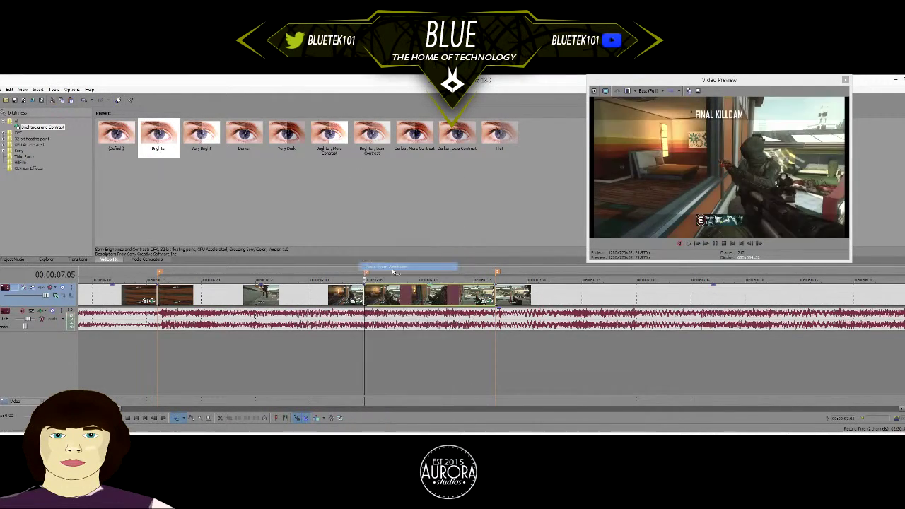
Play the range from 00:00:04.22 to 00:00:07.19 to check all the screen pumps against the music
click(704, 244)
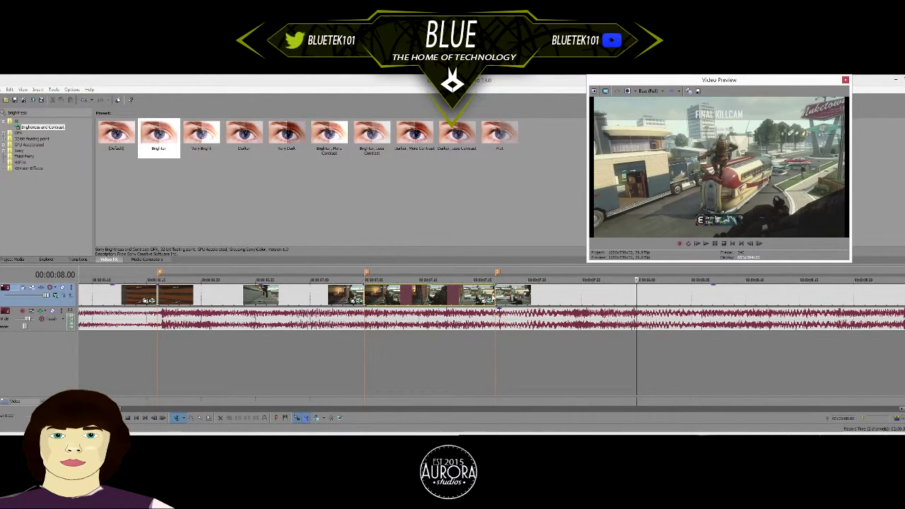
drag(186, 347, 502, 349)
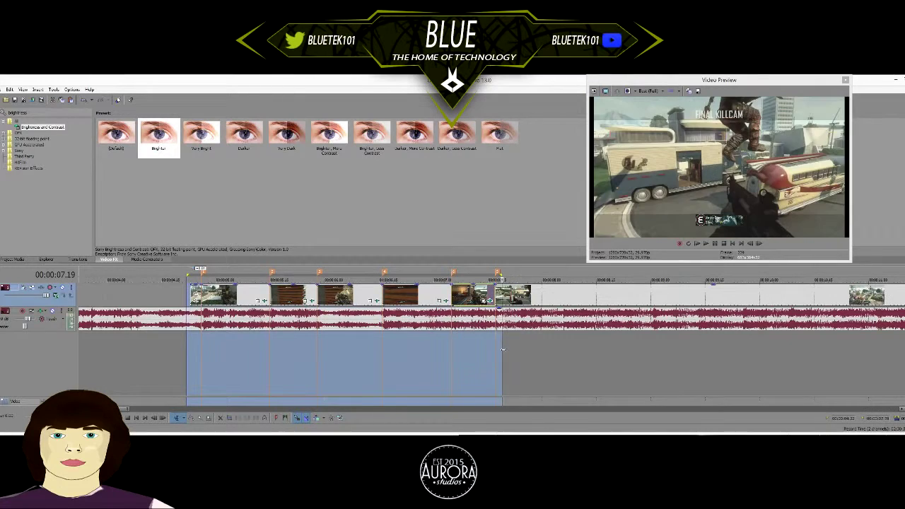
click(504, 352)
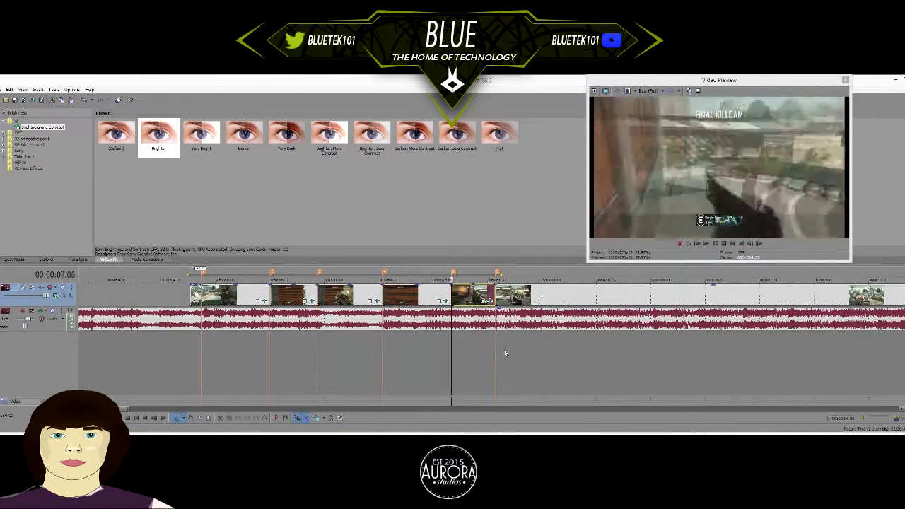
key(space)
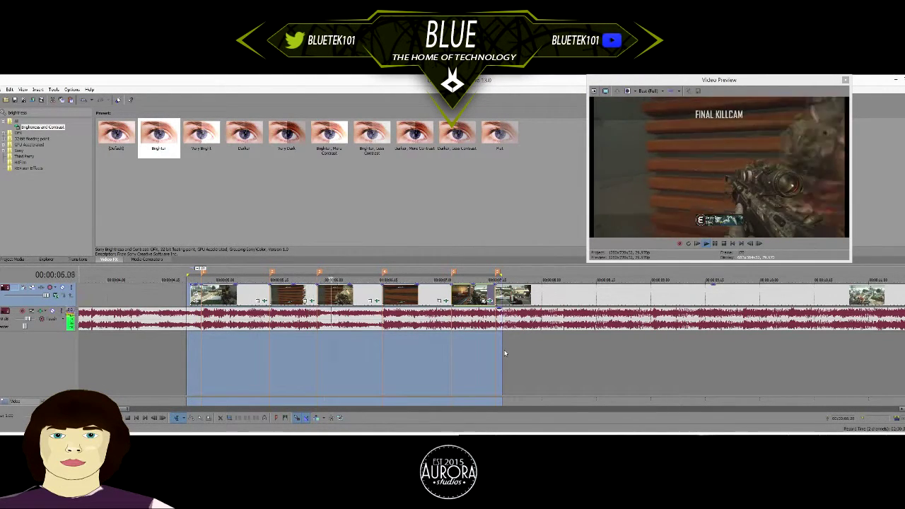
key(space)
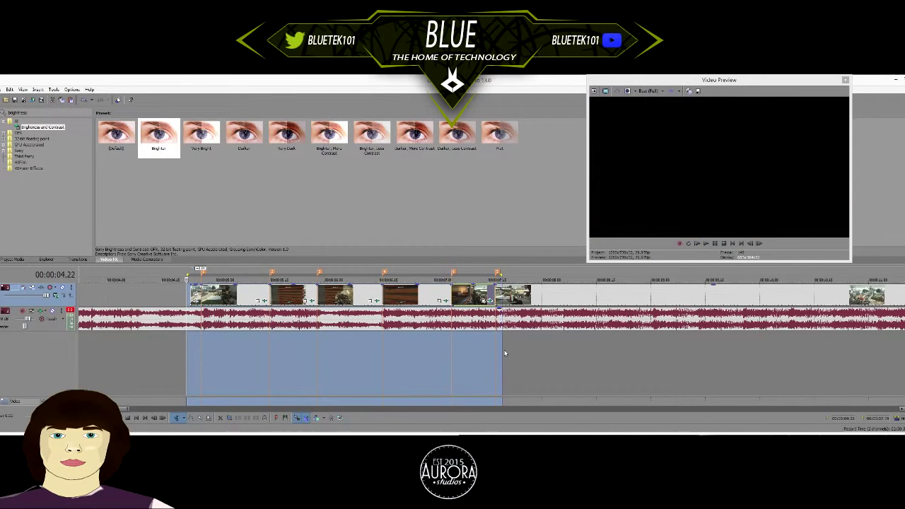
Replay the marked gameplay from the first marker at 00:00:04.26 to review how the pumps follow the beats
click(494, 295)
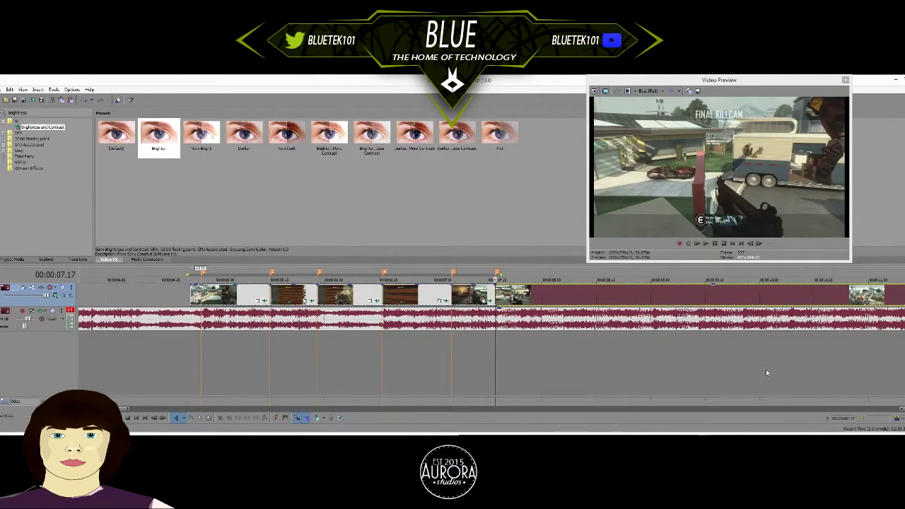
click(202, 294)
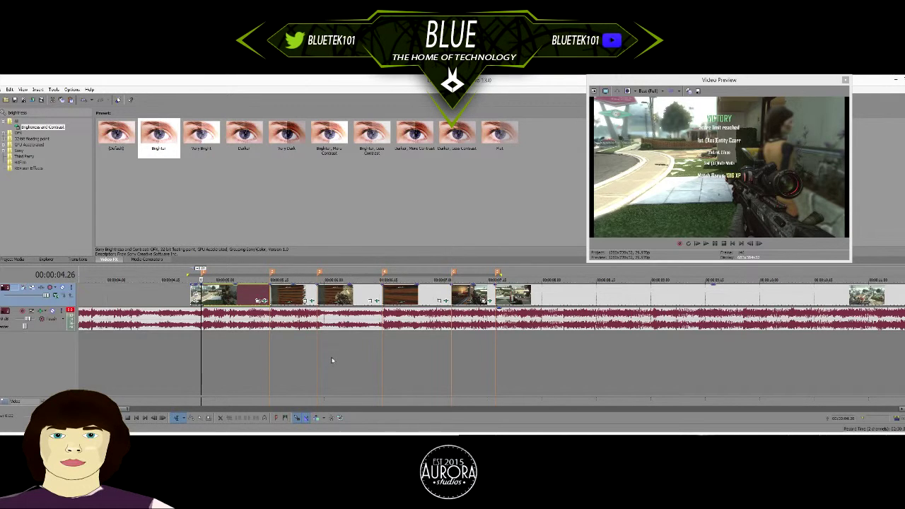
key(space)
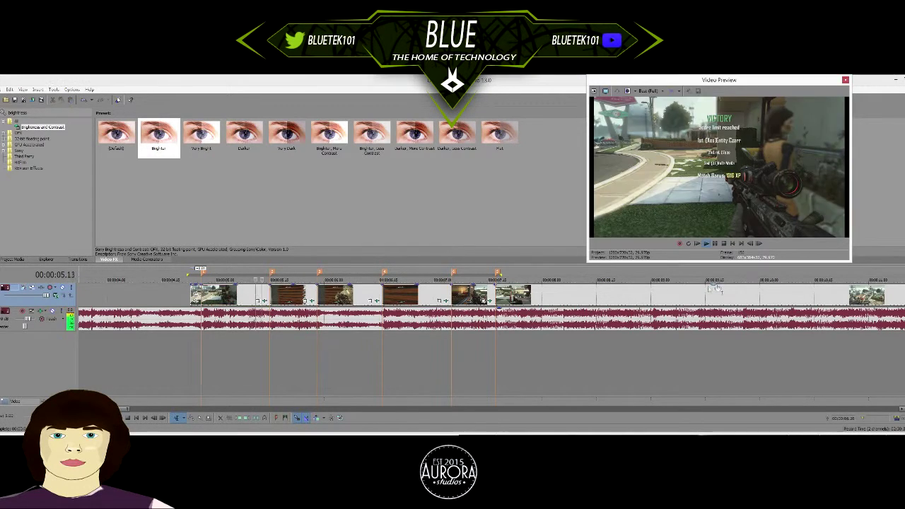
click(722, 245)
click(707, 244)
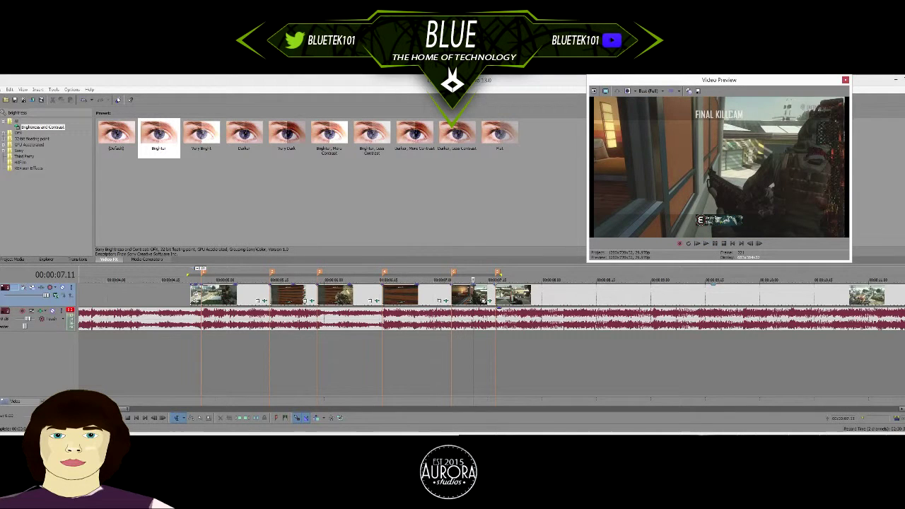
Tighten the Pan/Crop frame of the gameplay part starting at 00:00:07.17 so the first frame is slightly zoomed in
click(498, 292)
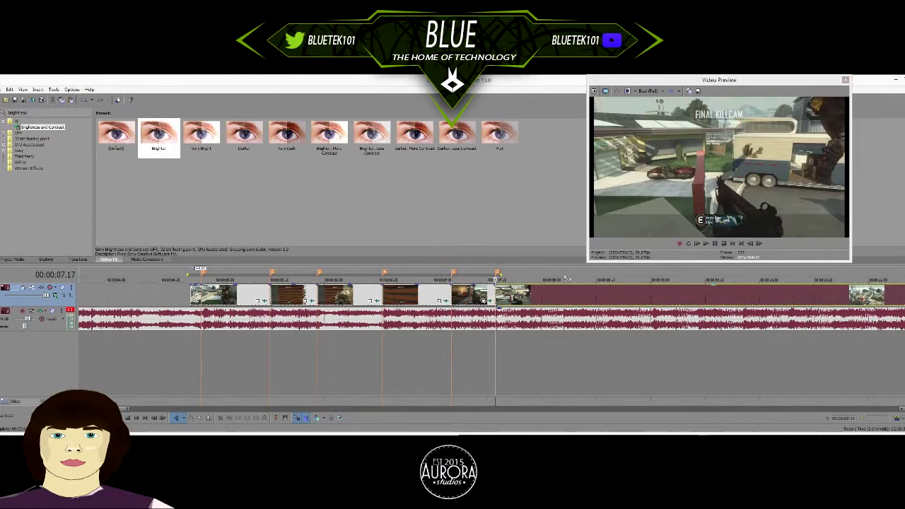
scroll(612, 363, up, 4)
scroll(544, 342, up, 3)
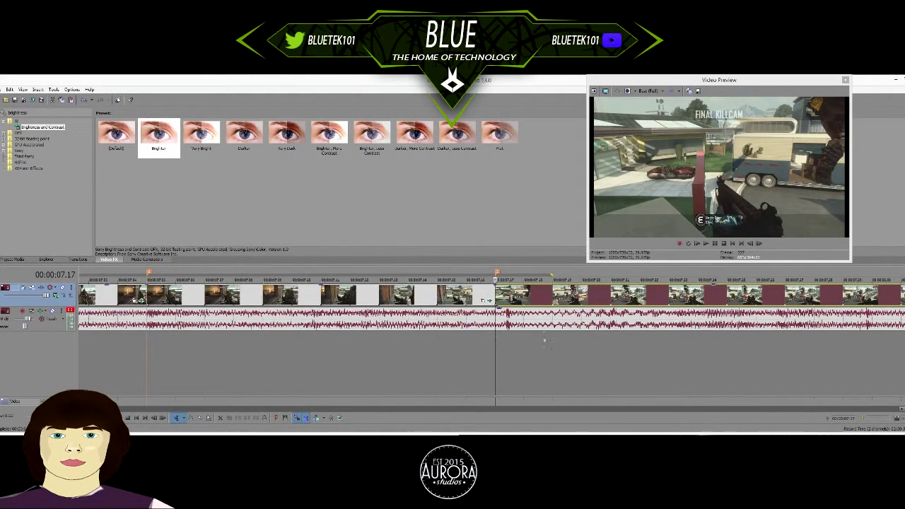
scroll(515, 340, up, 2)
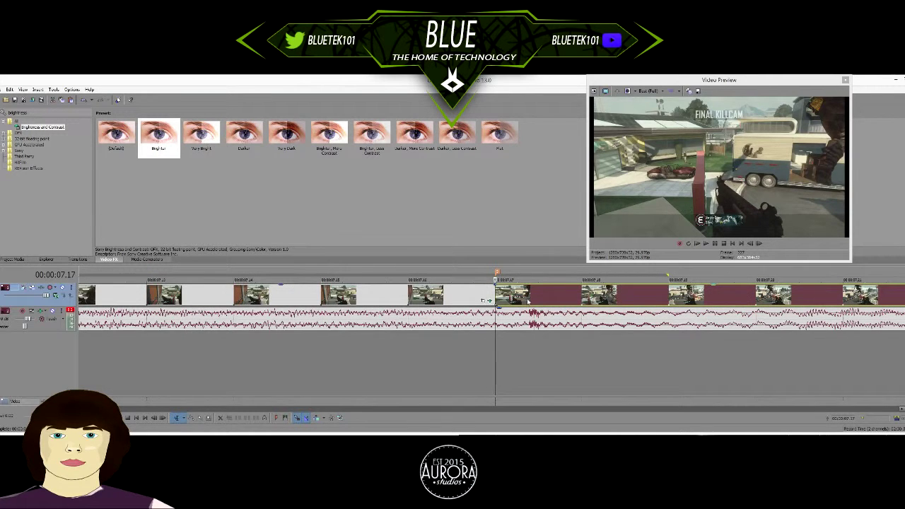
click(759, 244)
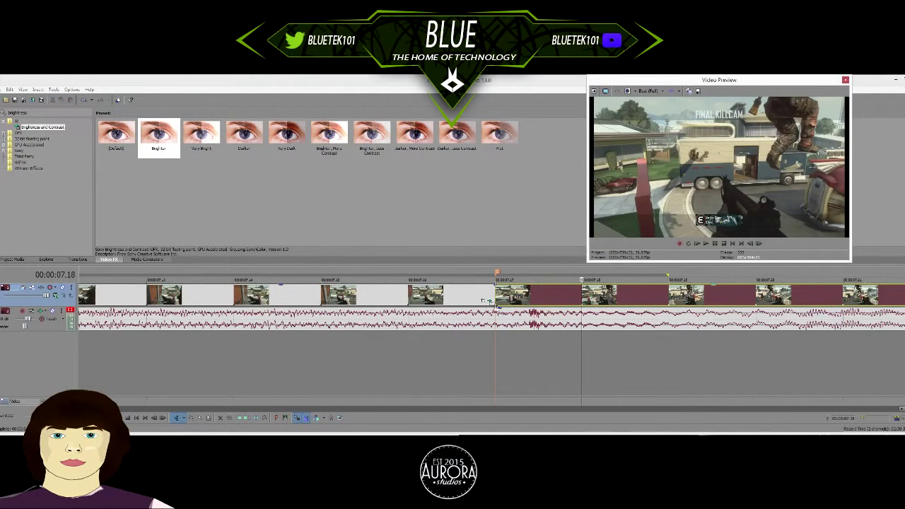
click(499, 291)
right_click(504, 292)
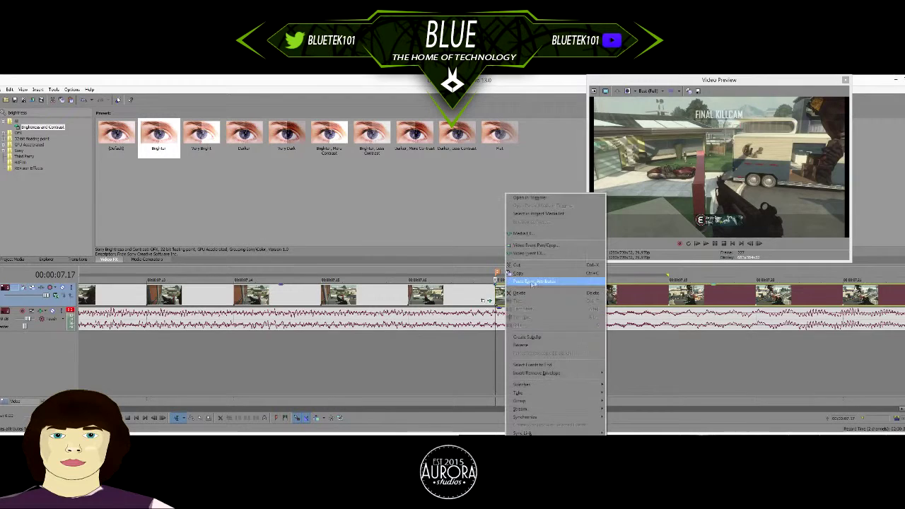
click(558, 244)
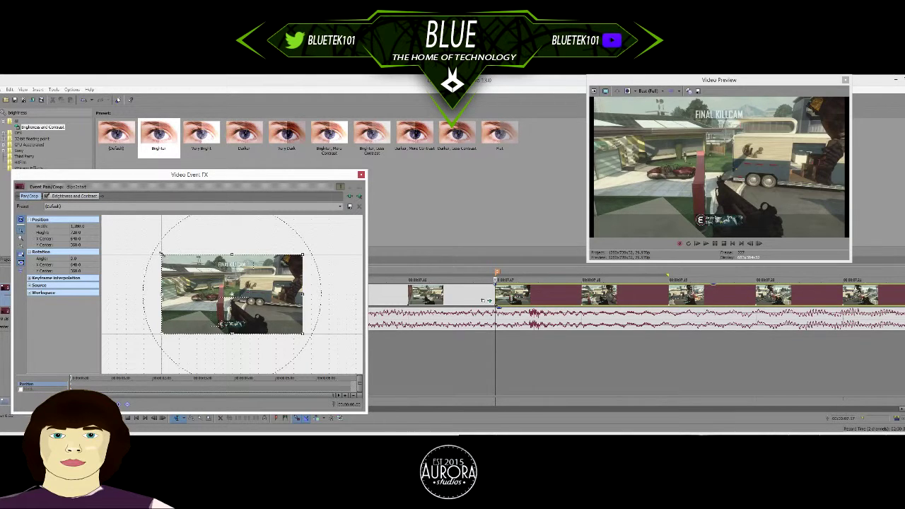
right_click(549, 293)
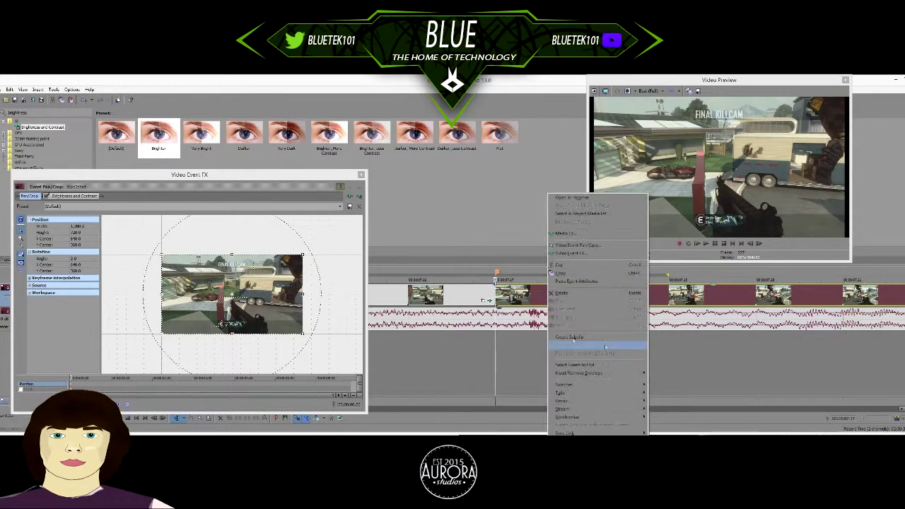
click(497, 299)
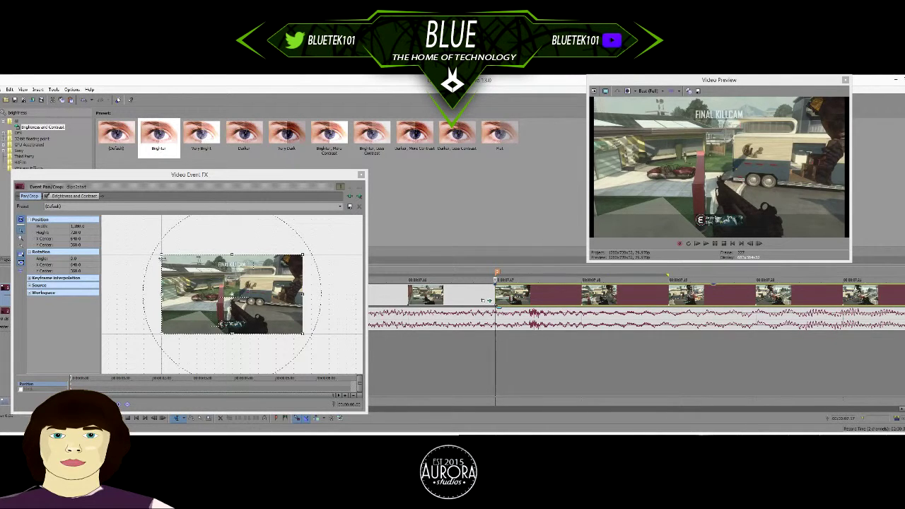
drag(161, 256, 167, 259)
mouse_move(167, 259)
mouse_down()
mouse_move(158, 251)
mouse_move(163, 260)
mouse_up()
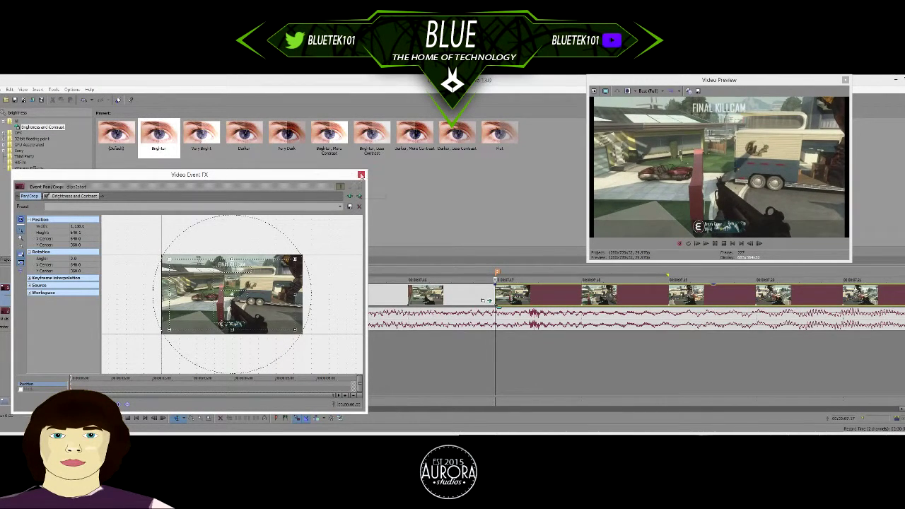
click(361, 175)
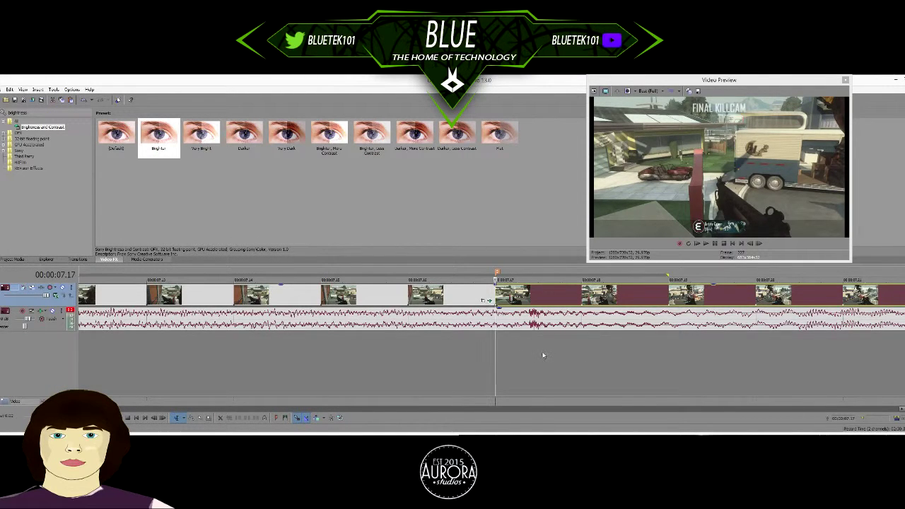
Place the playback cursor one frame after the 00:00:07.17 marker, at 00:00:07.18
scroll(551, 340, up, 2)
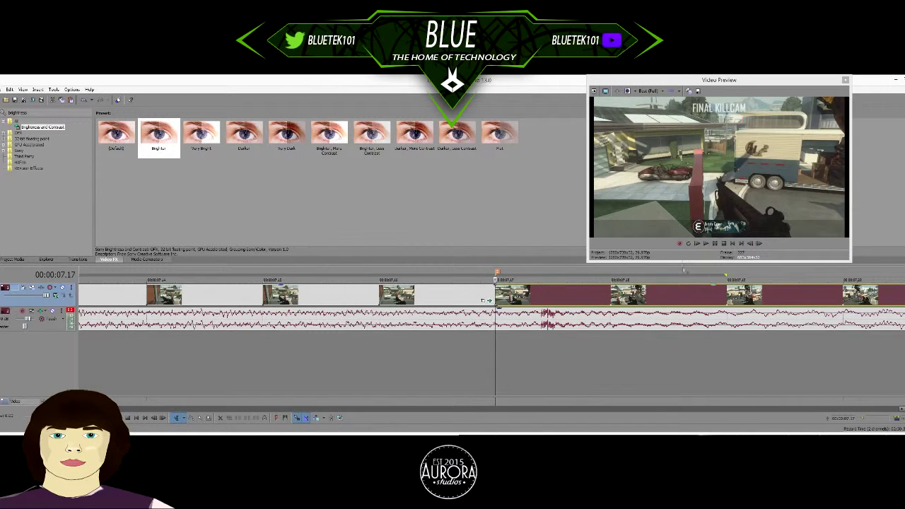
click(760, 245)
click(760, 246)
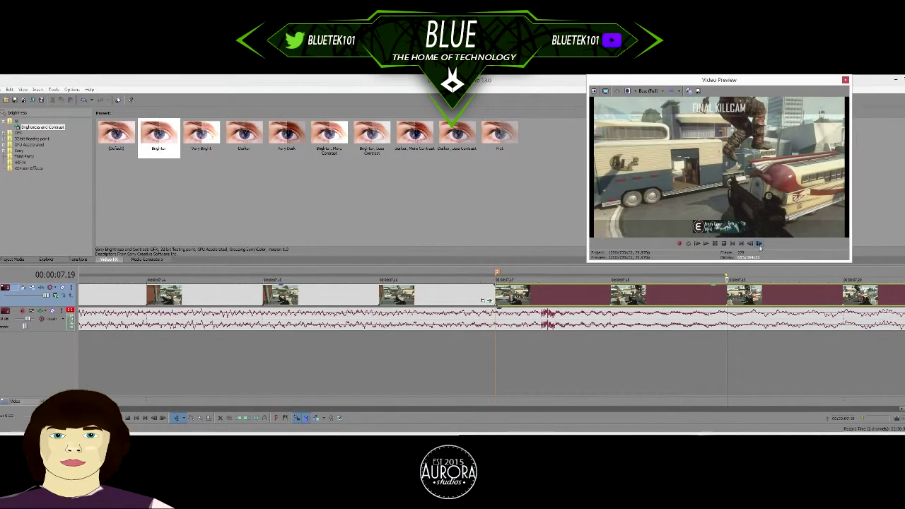
click(749, 244)
scroll(739, 313, down, 5)
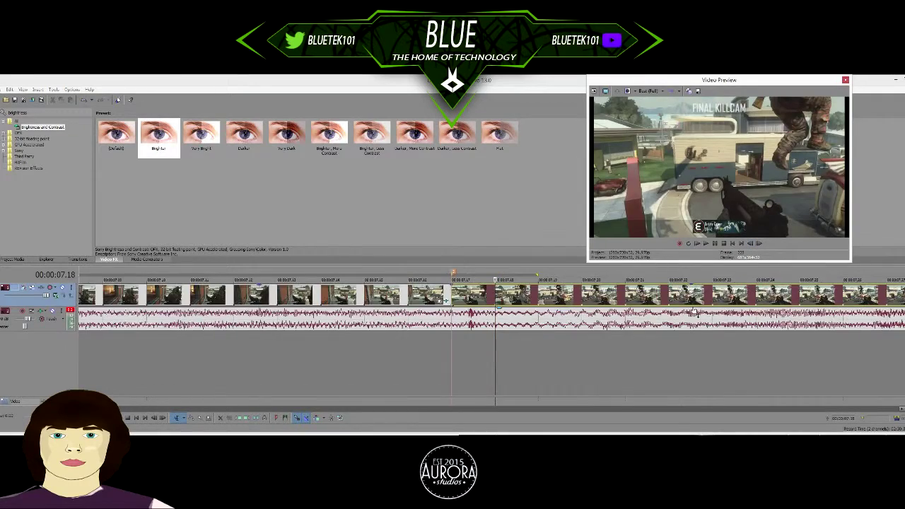
scroll(740, 313, down, 6)
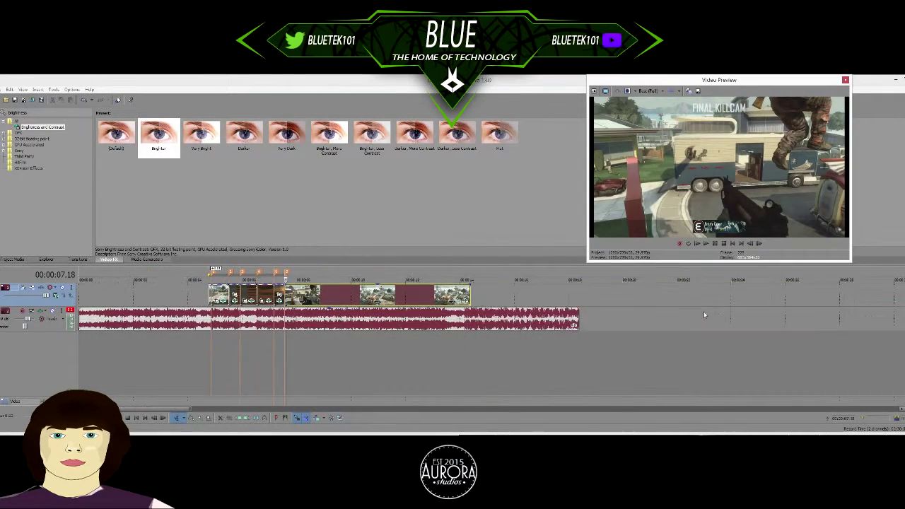
scroll(403, 307, up, 3)
scroll(504, 297, up, 5)
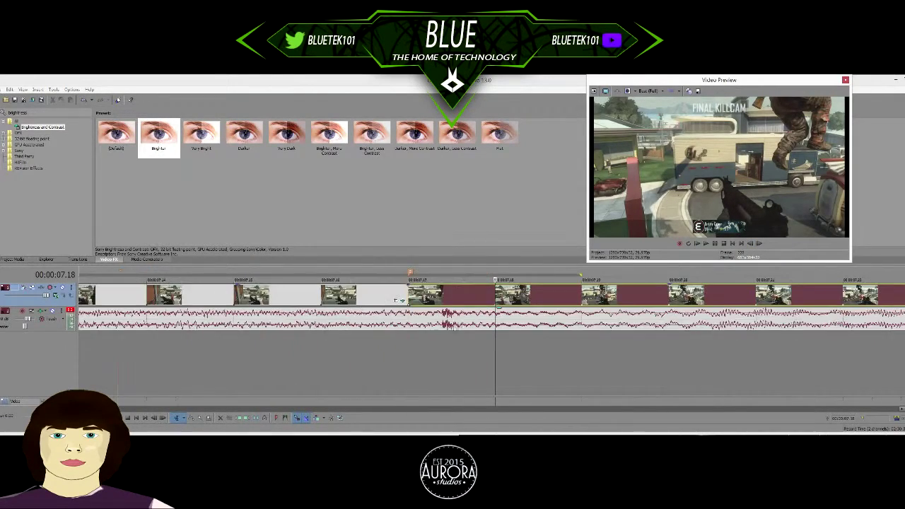
Reset the last gameplay part's Pan/Crop to the (Default) preset at 00:00:07.18
right_click(459, 295)
click(401, 231)
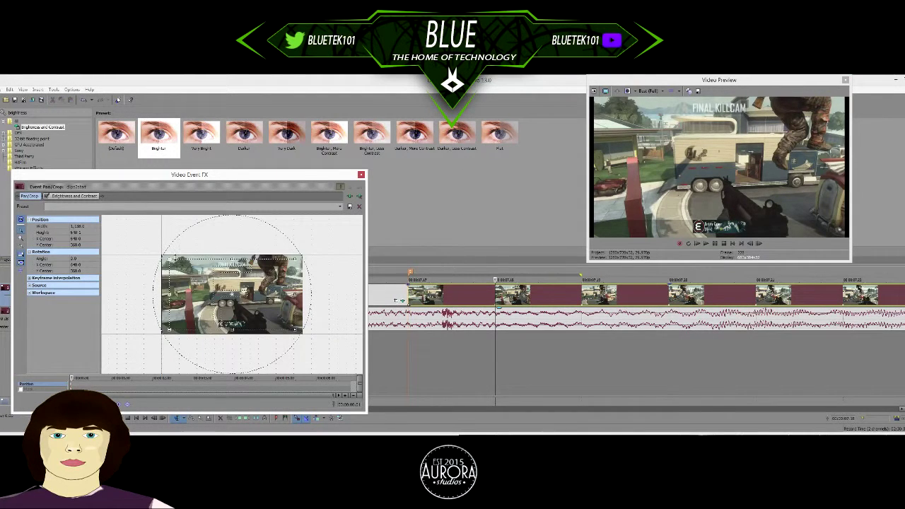
drag(164, 258, 159, 254)
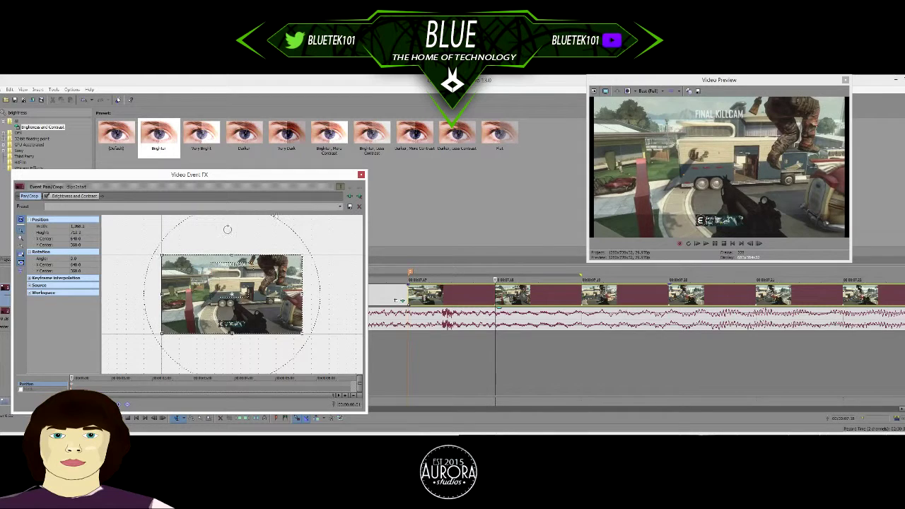
click(339, 207)
click(335, 214)
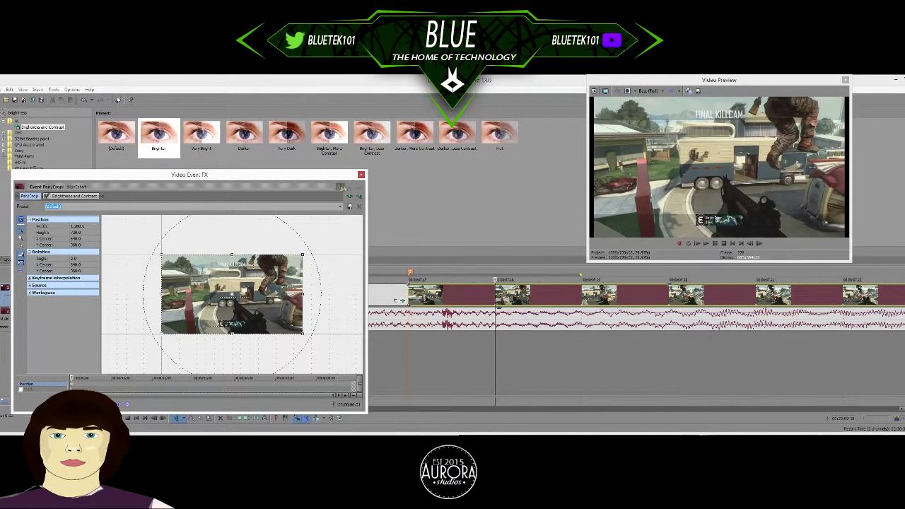
click(360, 175)
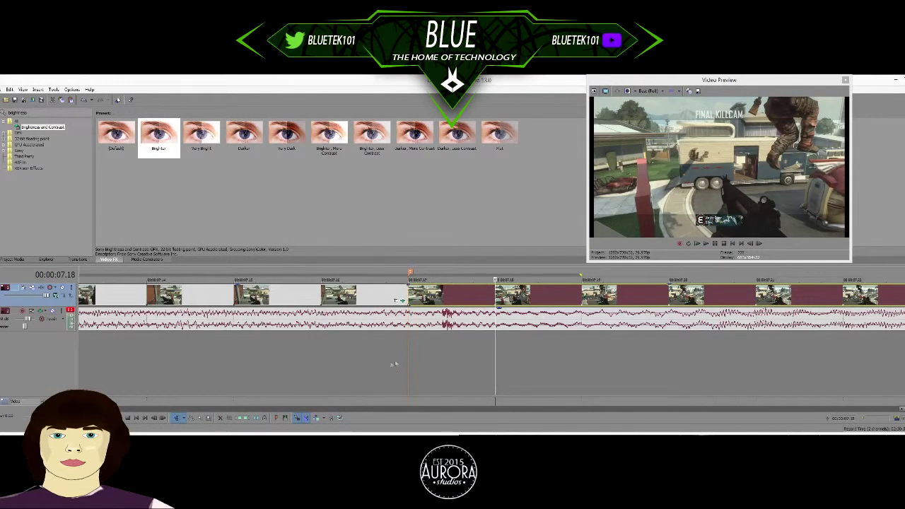
Select the range from 00:00:07.17 to 00:00:07.18 and play it to check the zoom pump
drag(400, 361, 495, 363)
key(space)
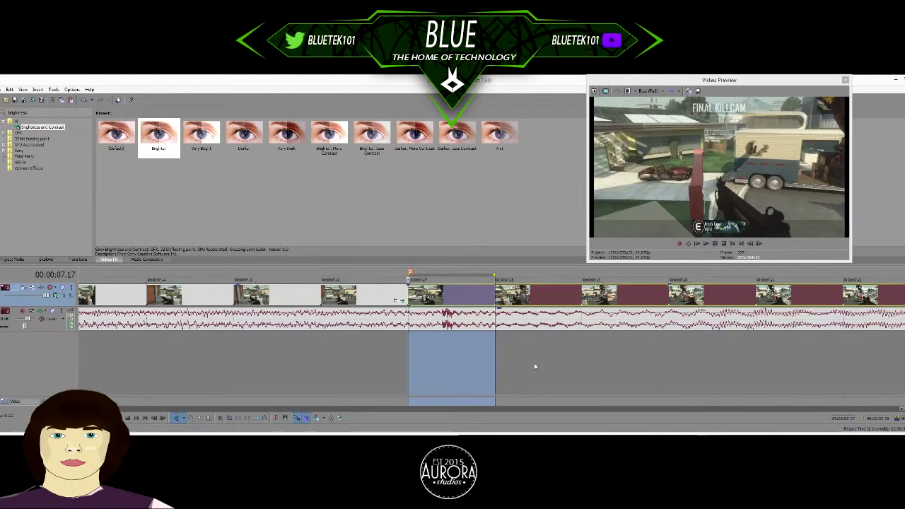
Stop playback and copy the gameplay part starting at the 00:00:07.17 marker so its attributes can be reused
key(space)
click(217, 369)
scroll(217, 370, down, 3)
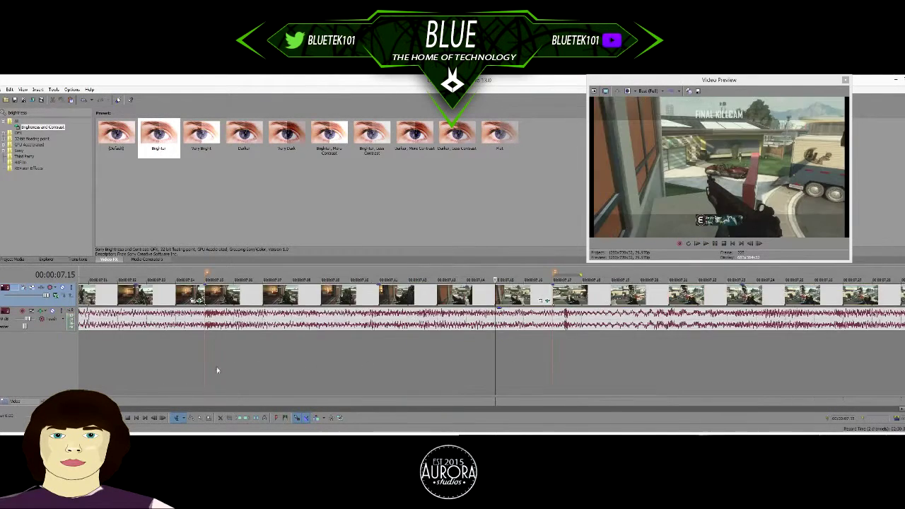
scroll(530, 356, up, 2)
click(604, 301)
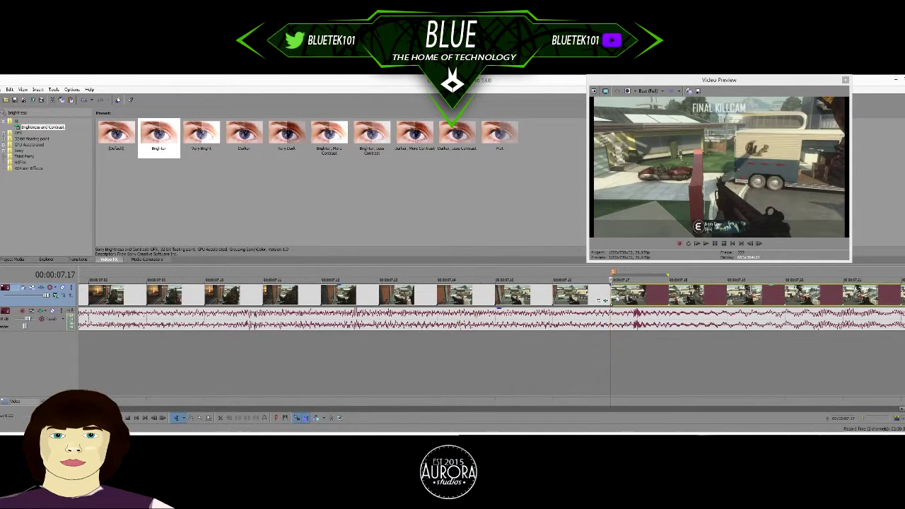
right_click(612, 298)
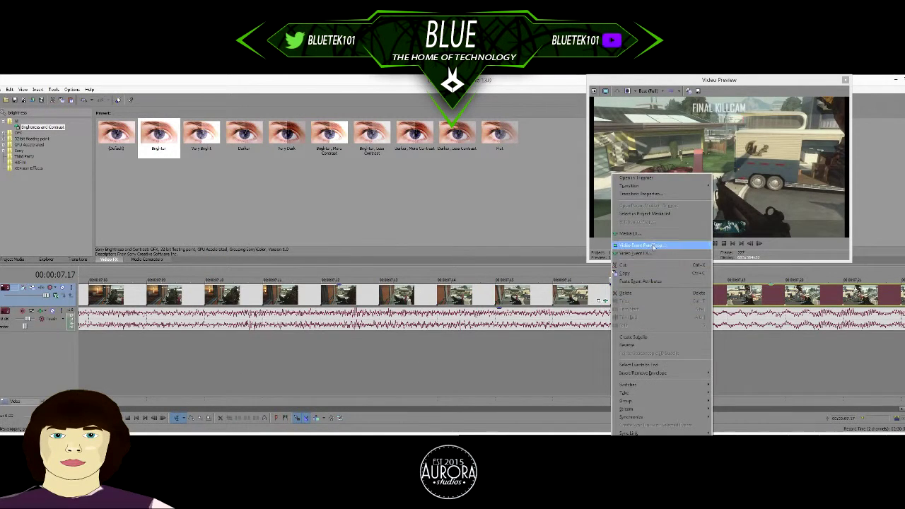
click(653, 274)
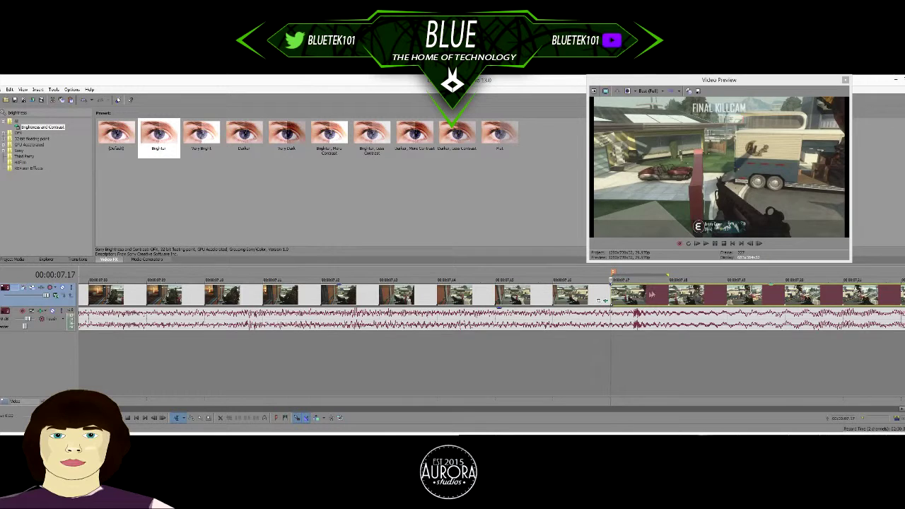
Step forward frame by frame from 00:00:07.17 through the gameplay and audio waveform up to about 00:00:07.28
click(759, 243)
click(759, 244)
click(759, 244)
click(759, 245)
click(760, 246)
click(760, 245)
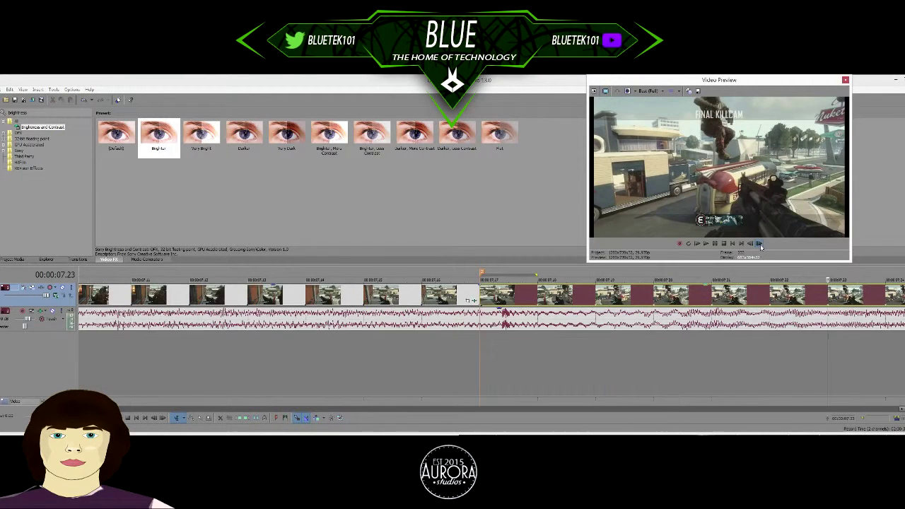
click(760, 245)
click(760, 245)
click(759, 243)
click(758, 244)
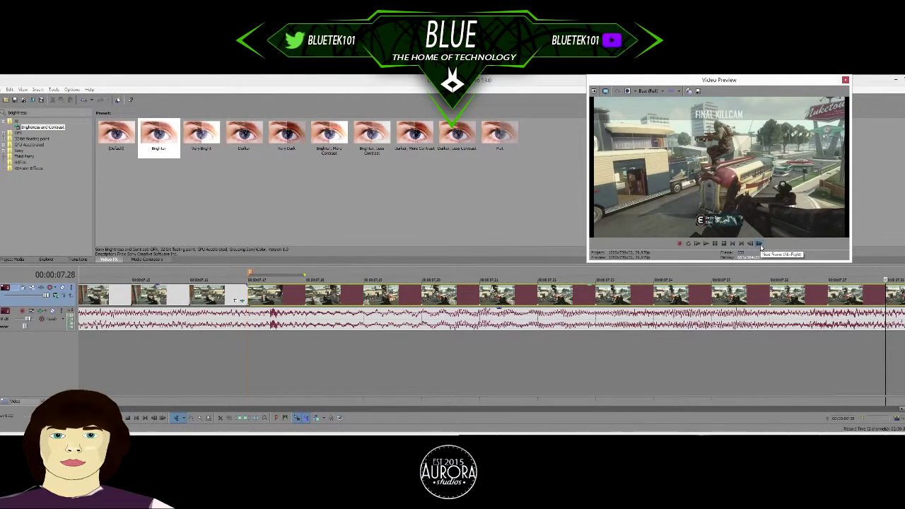
click(758, 244)
click(803, 317)
click(768, 316)
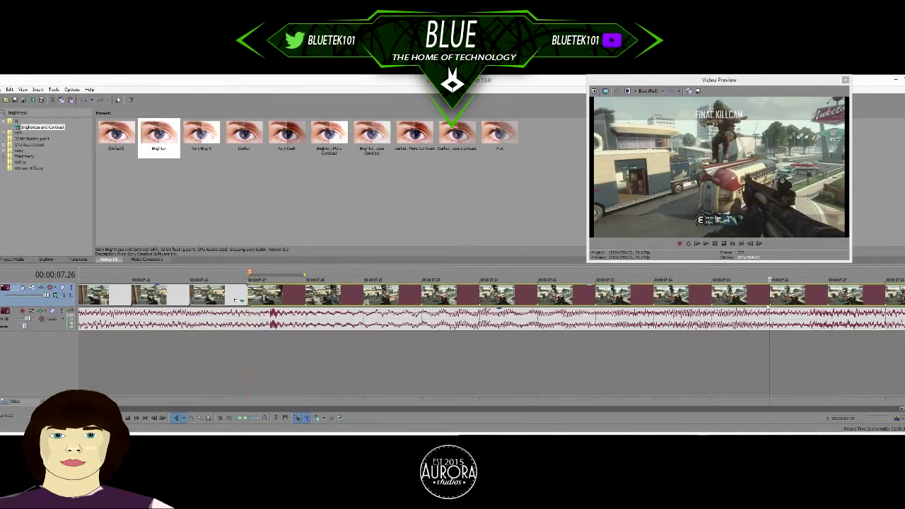
Play the music from 00:00:07.26 and again from 00:00:07.12 to listen for the next beat
scroll(732, 337, down, 3)
scroll(639, 290, up, 3)
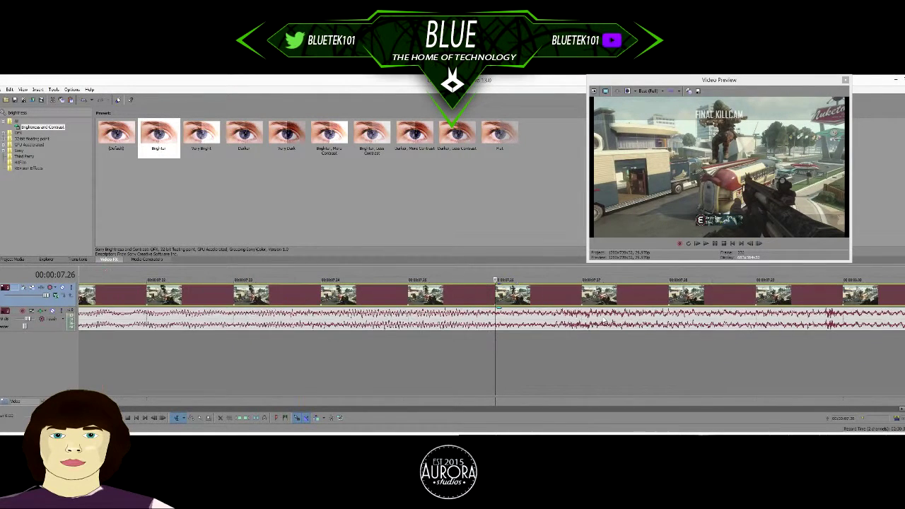
click(704, 244)
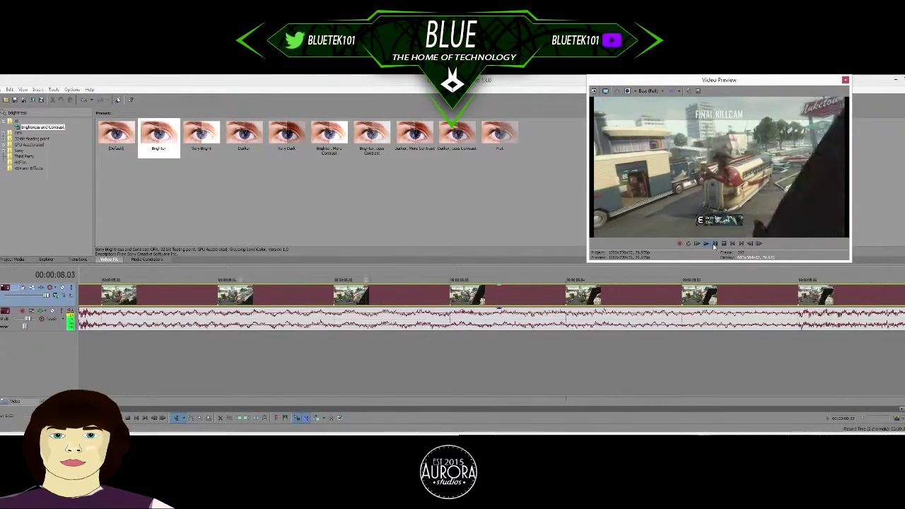
click(713, 244)
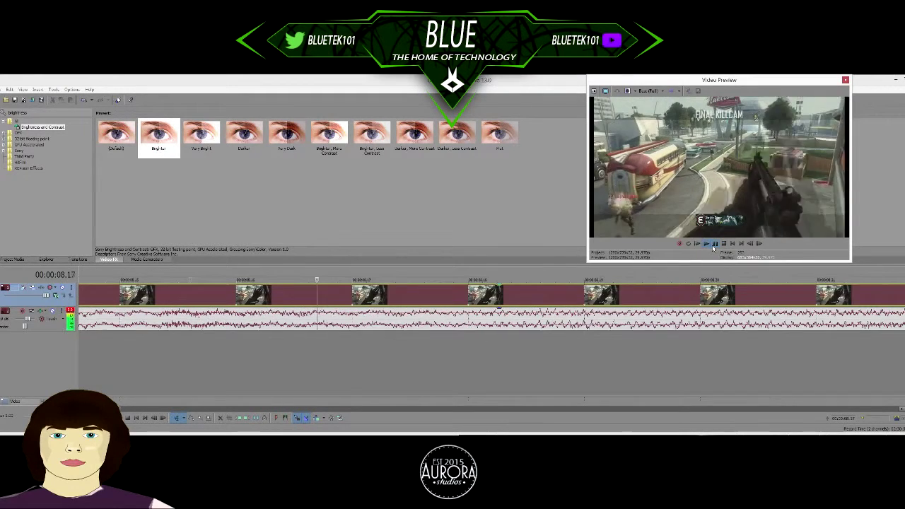
scroll(478, 347, down, 3)
click(389, 337)
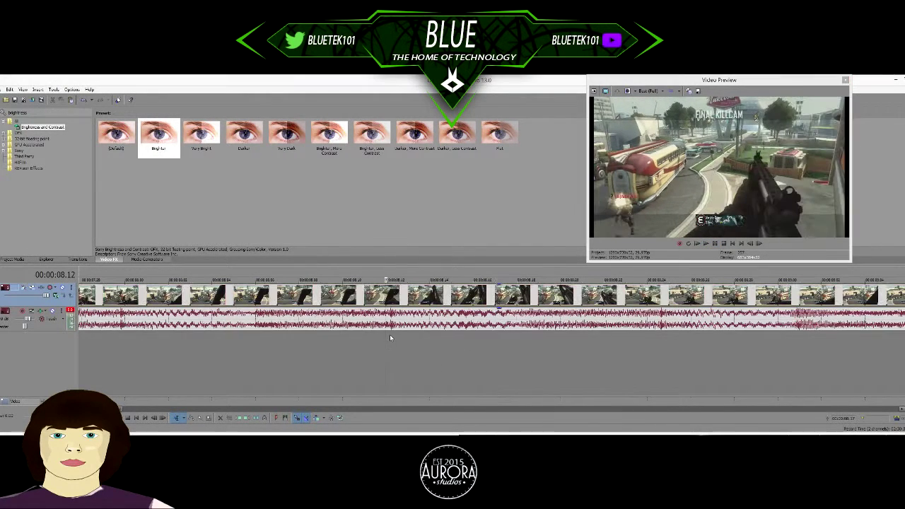
scroll(258, 341, down, 1)
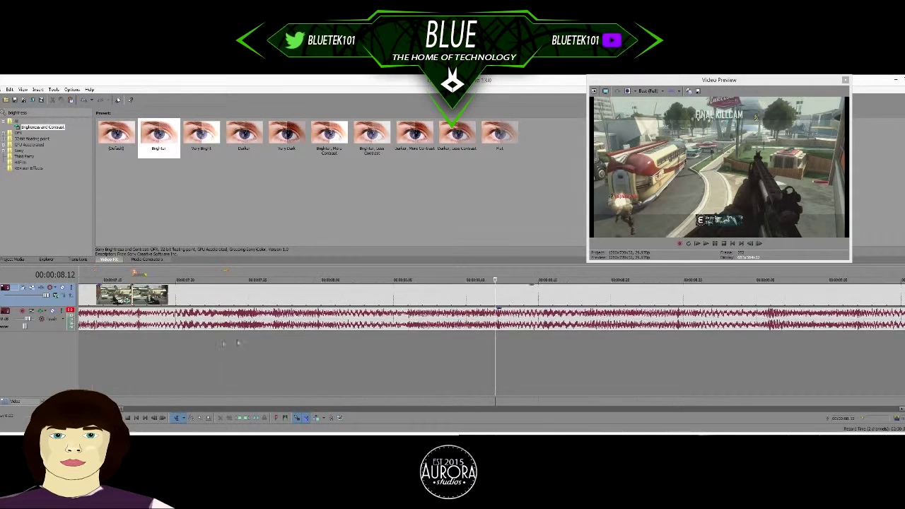
click(170, 335)
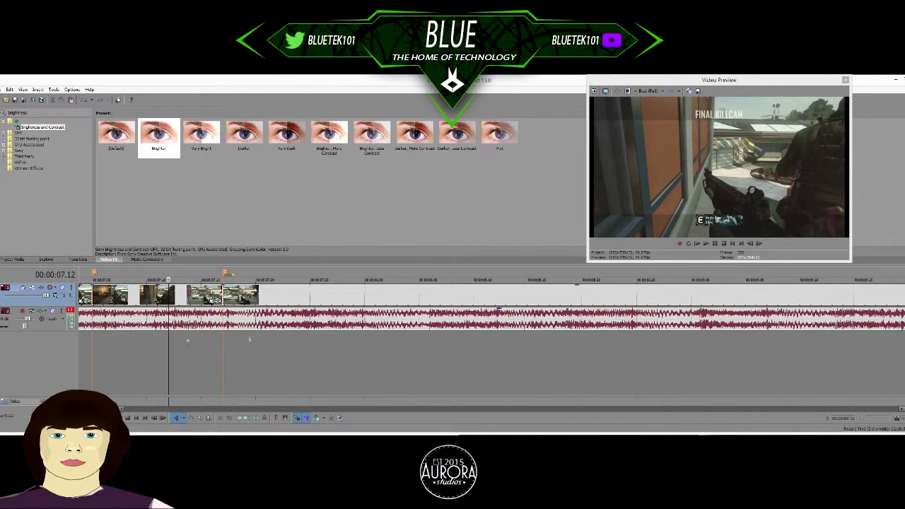
click(706, 244)
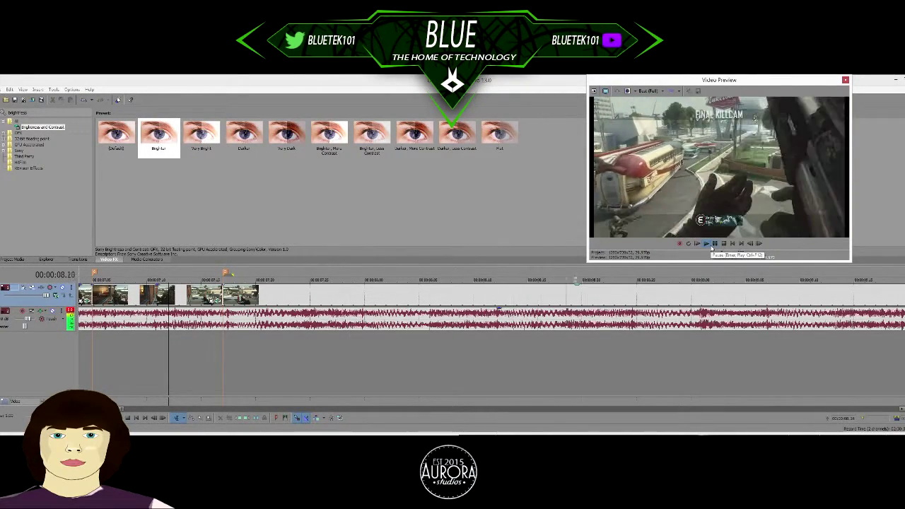
click(723, 245)
Split the last gameplay part on the beat at 00:00:08.00 and again one frame further, at 00:00:08.01
click(364, 315)
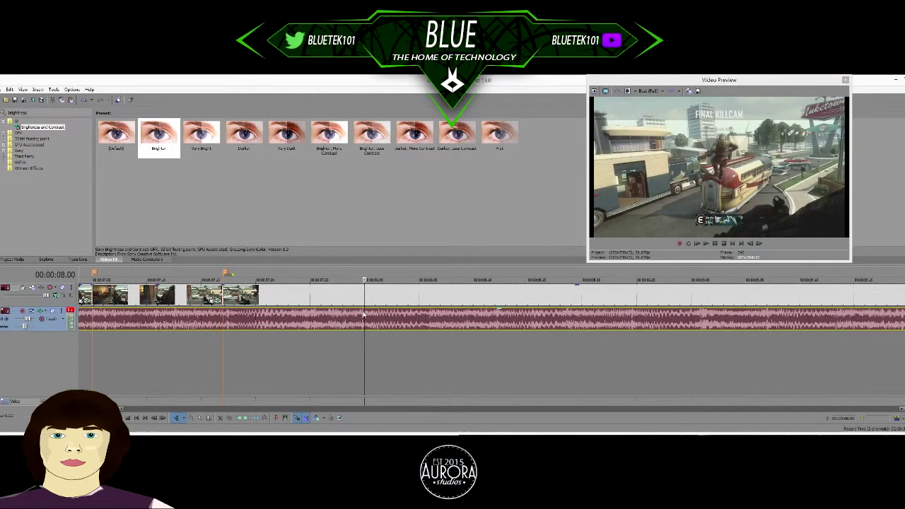
double_click(363, 315)
click(365, 316)
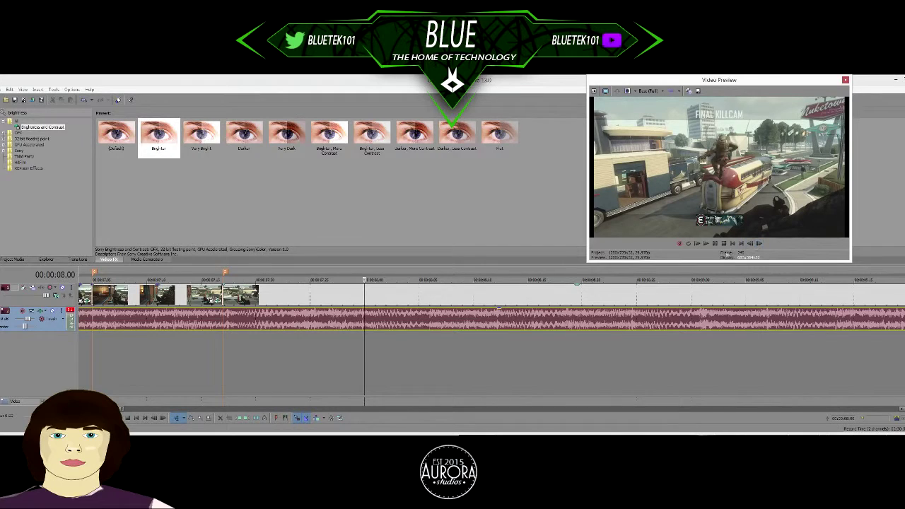
click(365, 300)
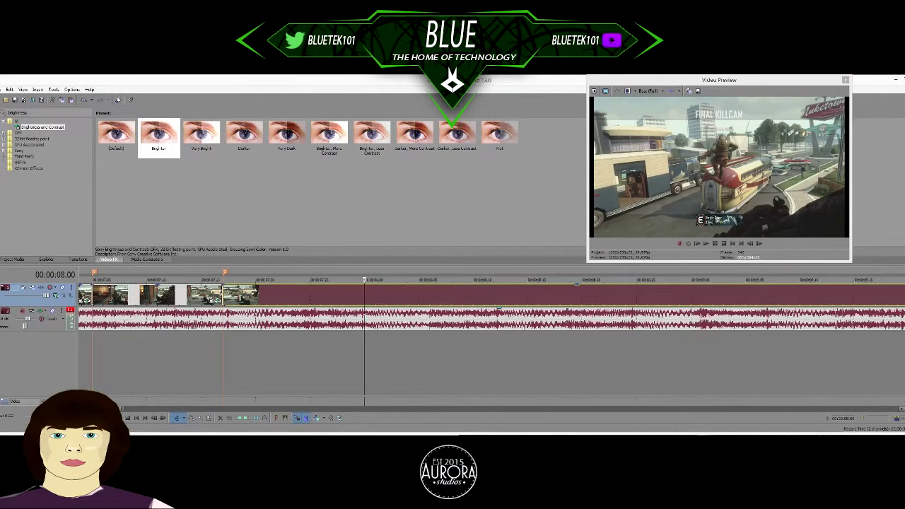
click(759, 244)
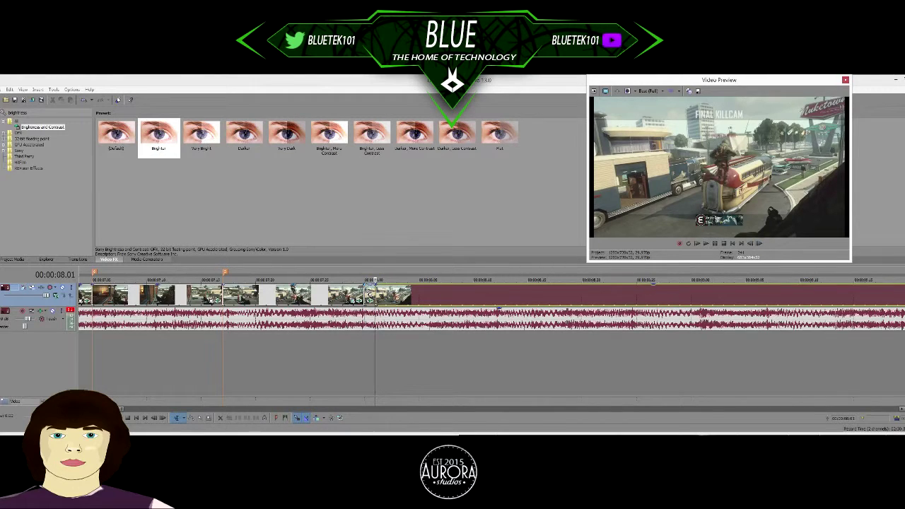
Paste the copied event attributes onto the one-frame gameplay part at 00:00:08.00
click(369, 292)
right_click(367, 290)
click(414, 268)
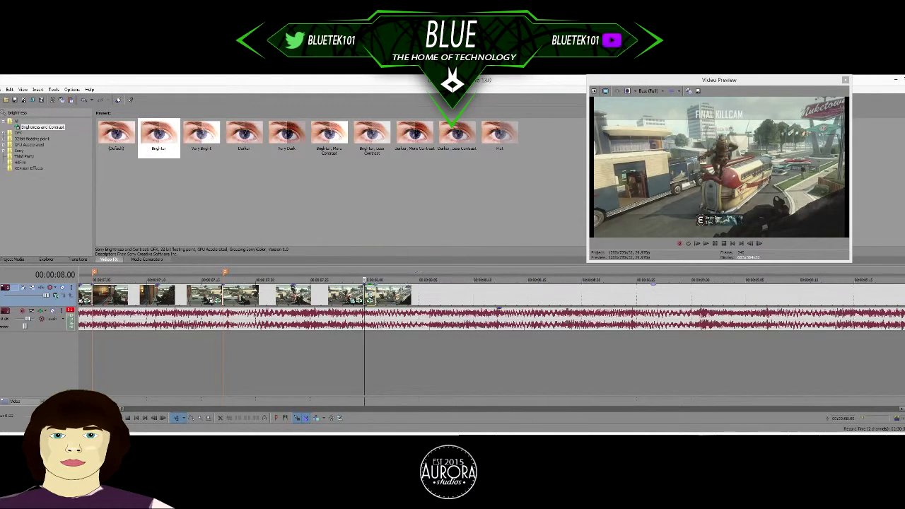
Advance frame by frame to the next beat at 00:00:08.06 and split the last gameplay part there
click(759, 244)
click(759, 243)
click(759, 244)
click(759, 244)
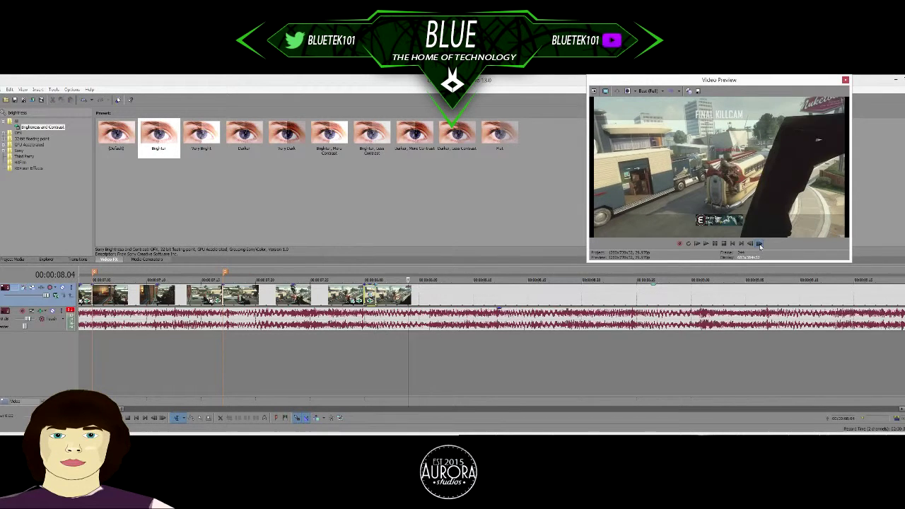
click(759, 244)
click(759, 244)
click(759, 244)
click(751, 244)
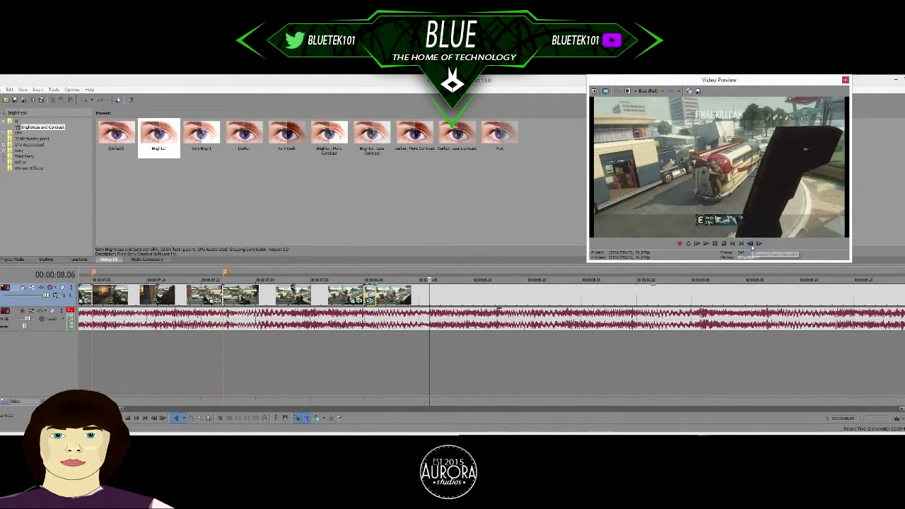
click(429, 299)
key(s)
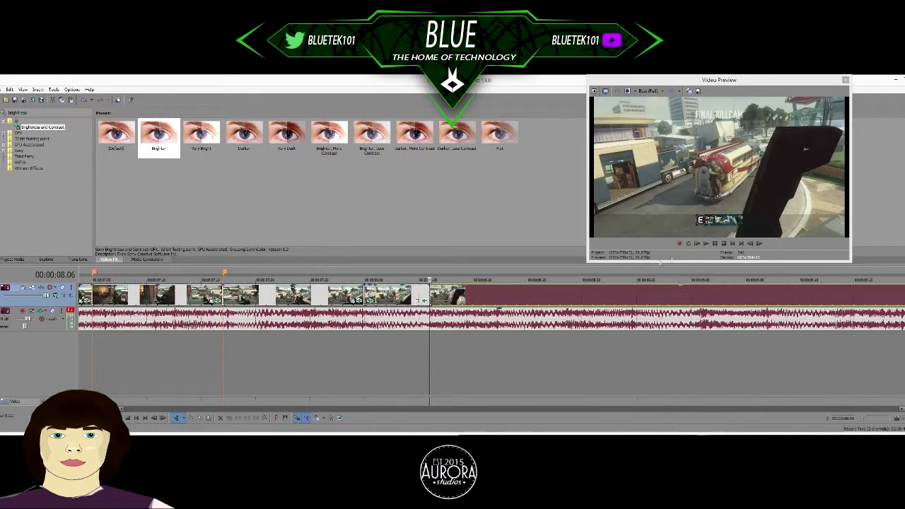
Play past the 00:00:08.06 cut, then split the last gameplay part and insert a marker on the beat at 00:00:08.12
click(705, 244)
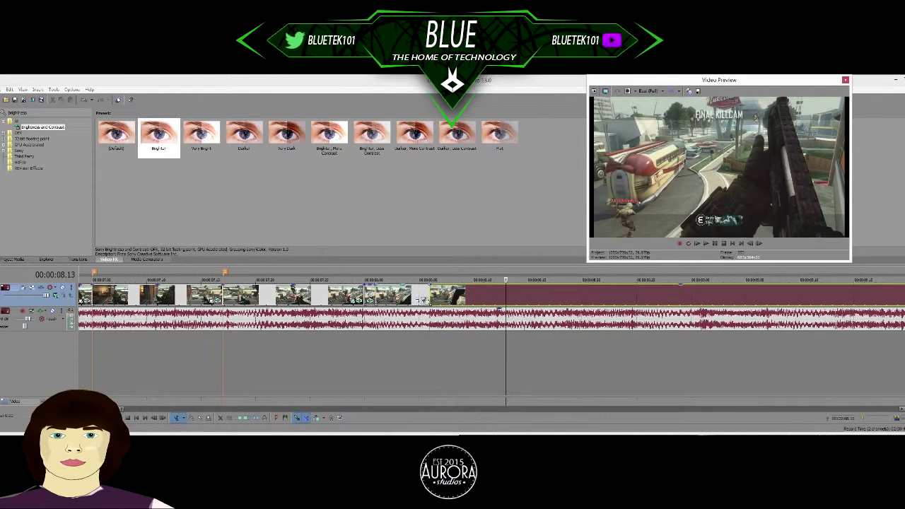
click(425, 295)
click(709, 244)
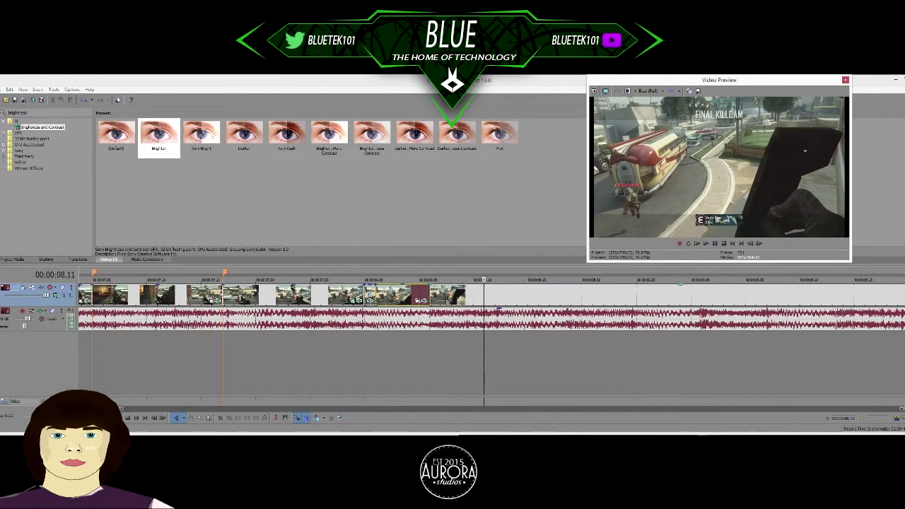
click(409, 297)
click(708, 247)
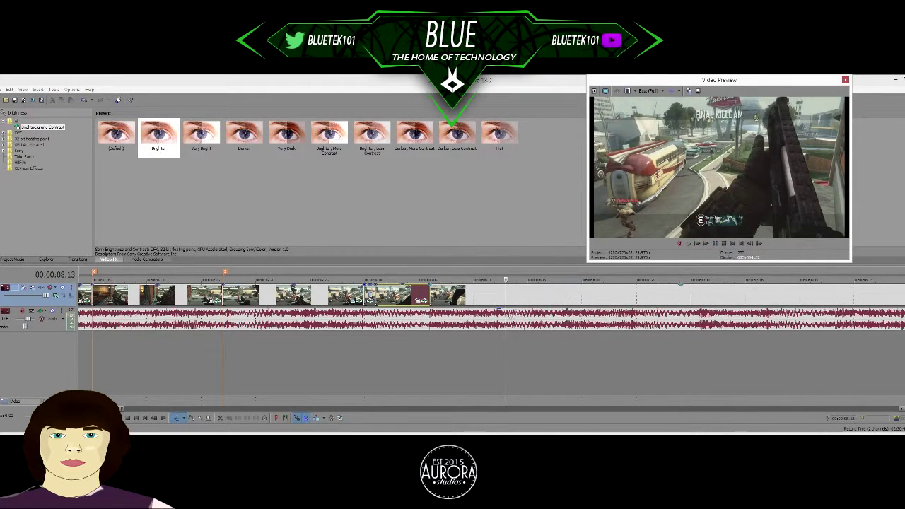
click(496, 315)
click(496, 299)
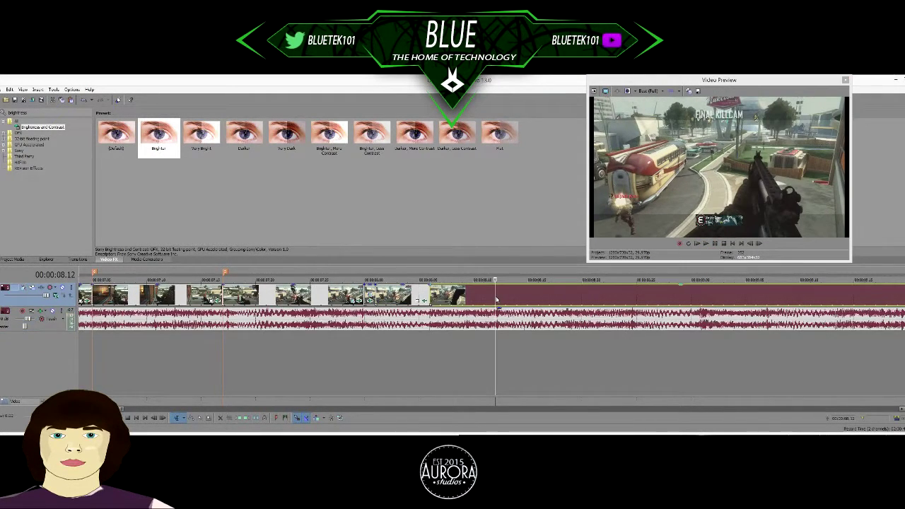
key(s)
key(m)
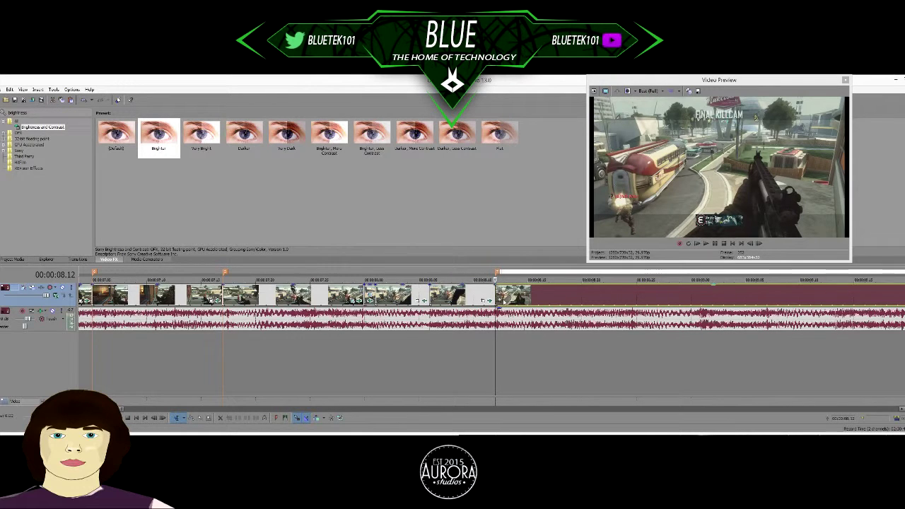
Play the gameplay following the 00:00:08.12 marker repeatedly to locate the next beat
click(631, 300)
key(Left)
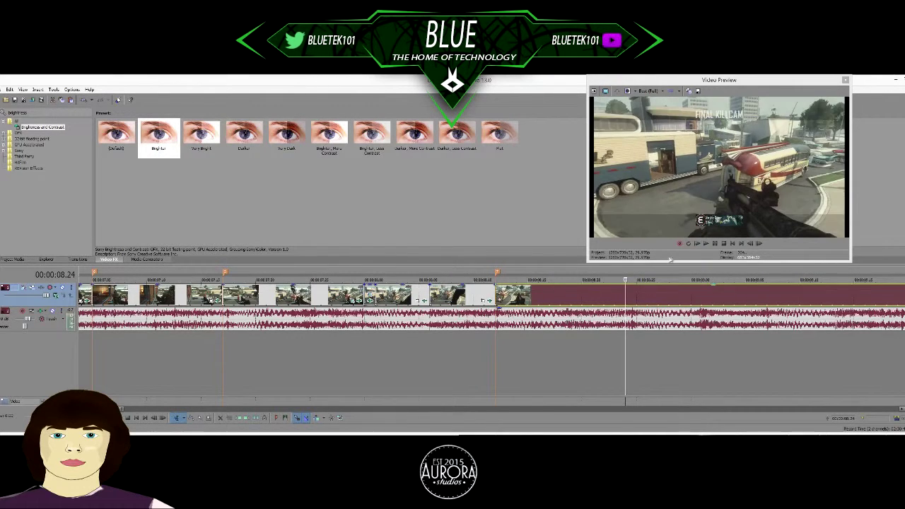
click(704, 244)
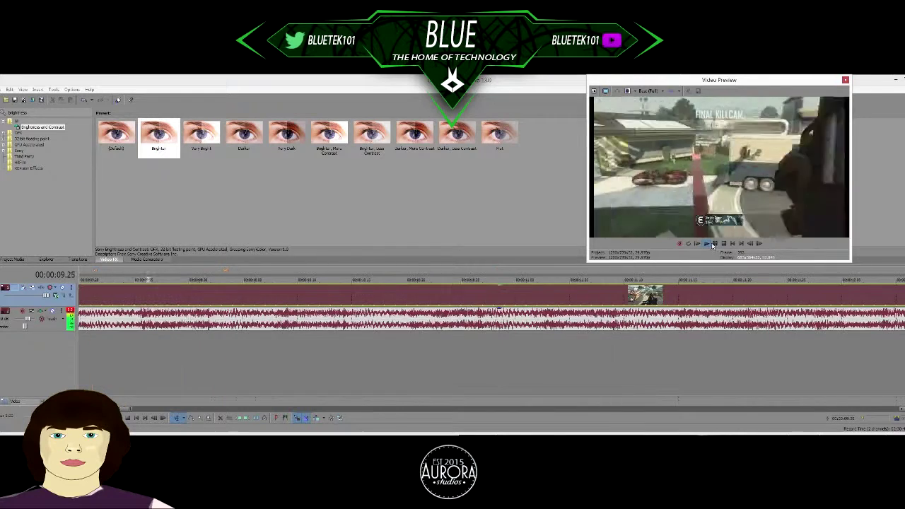
scroll(596, 330, down, 3)
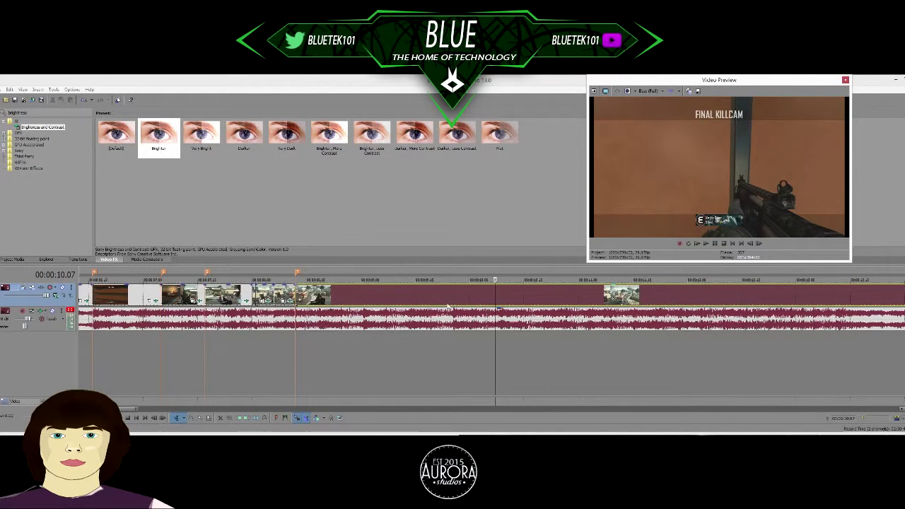
scroll(395, 307, up, 2)
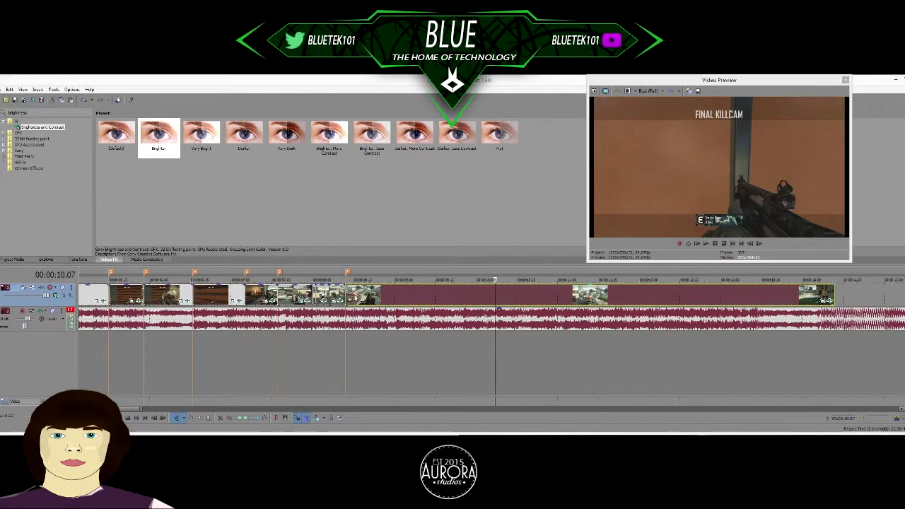
double_click(380, 295)
click(363, 297)
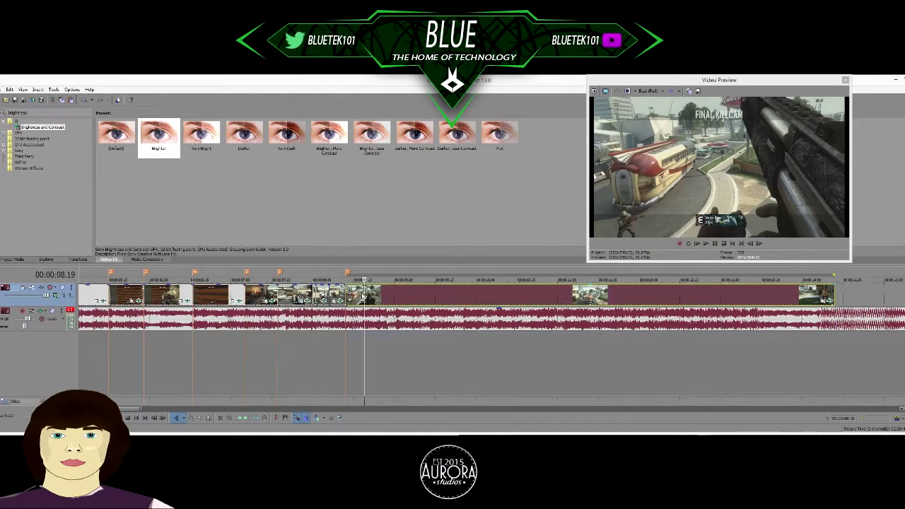
click(705, 243)
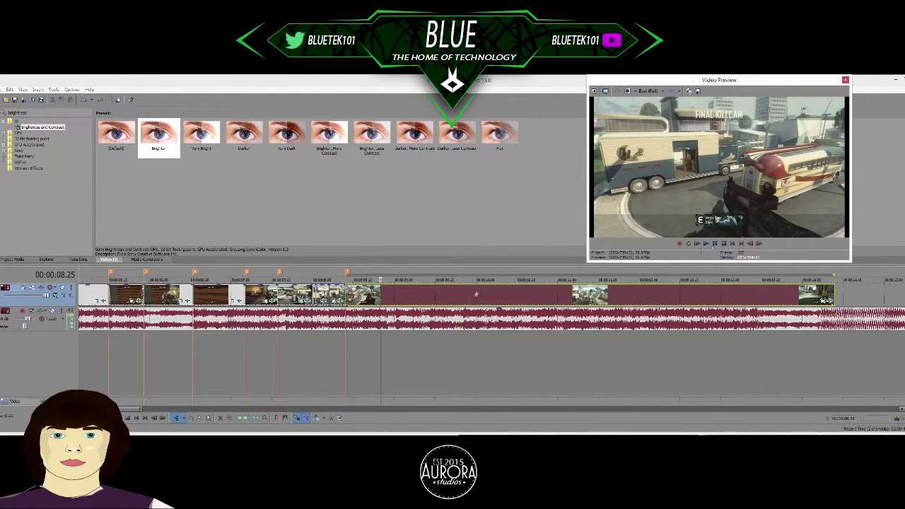
Split the last gameplay part on the next beat at 00:00:08.24
key(Up)
key(Up)
key(Up)
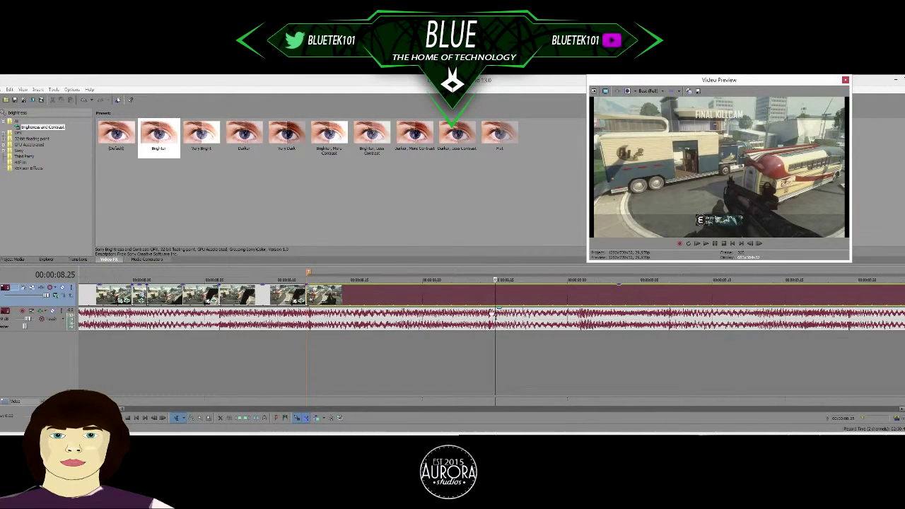
click(490, 315)
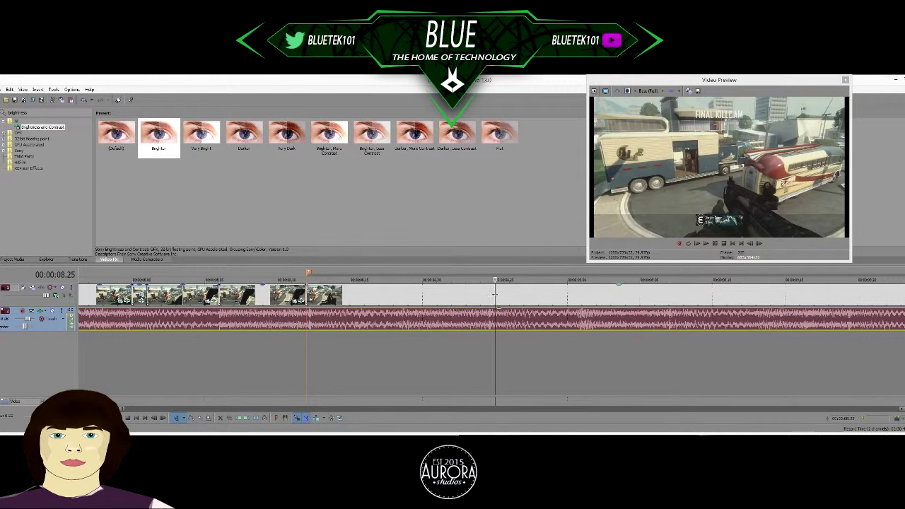
click(488, 293)
double_click(489, 293)
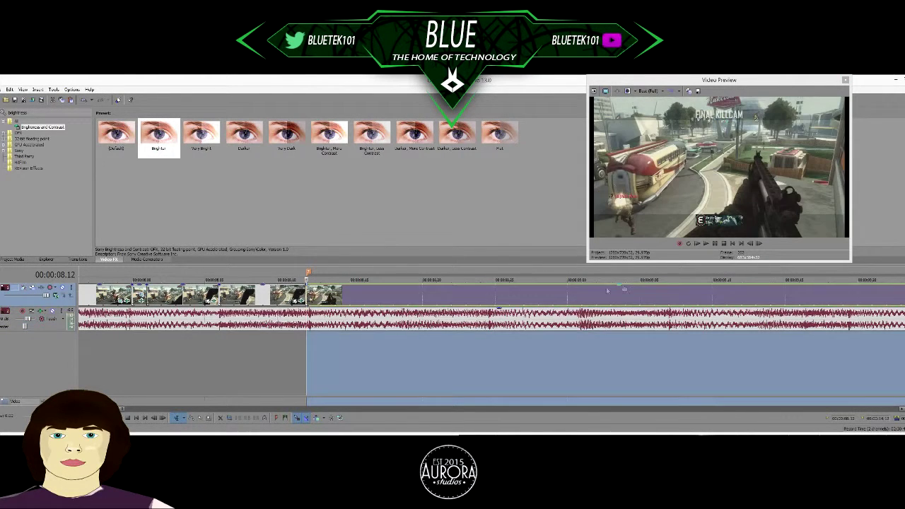
click(494, 297)
click(751, 244)
key(s)
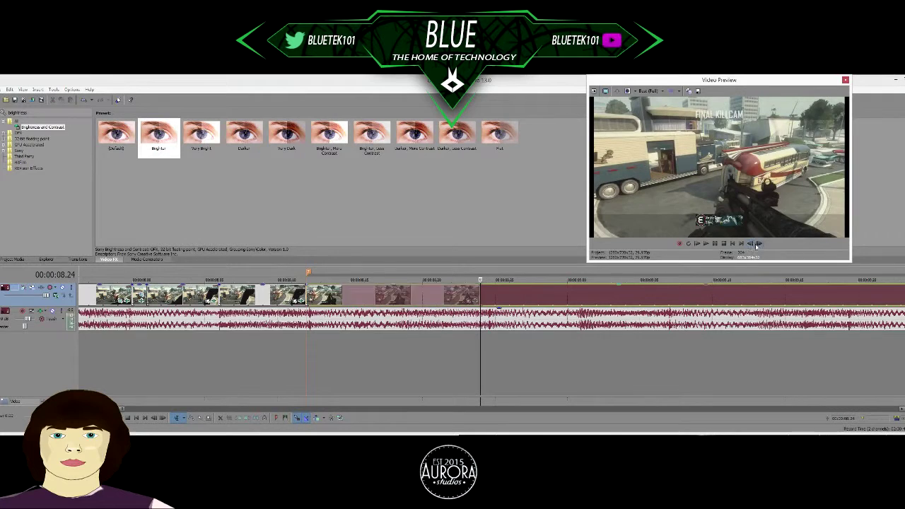
Split the gameplay one frame further, at 00:00:08.25, and paste the copied event attributes onto the resulting one-frame part
click(758, 245)
click(758, 244)
click(750, 245)
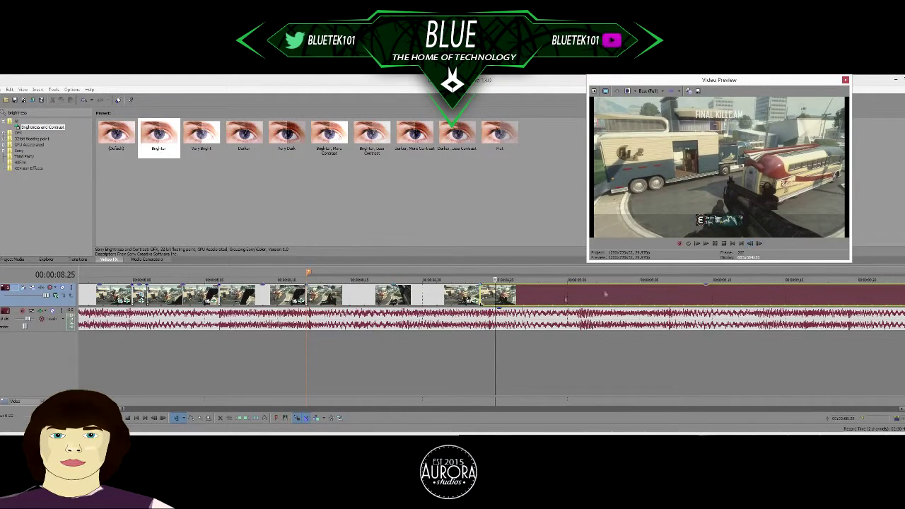
key(s)
right_click(482, 297)
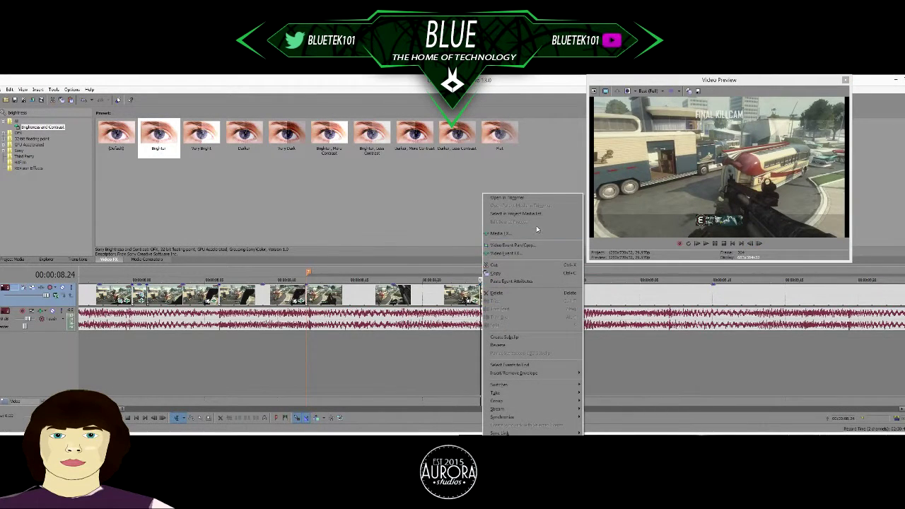
click(541, 281)
Play on from the 00:00:08.25 cut, then split the last gameplay part and insert a marker on the beat at 00:00:09.07
click(539, 299)
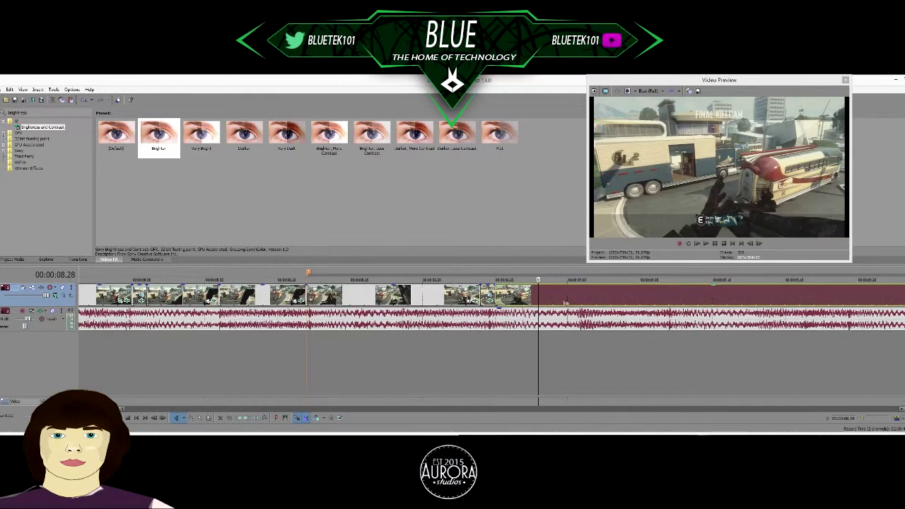
click(571, 302)
click(704, 244)
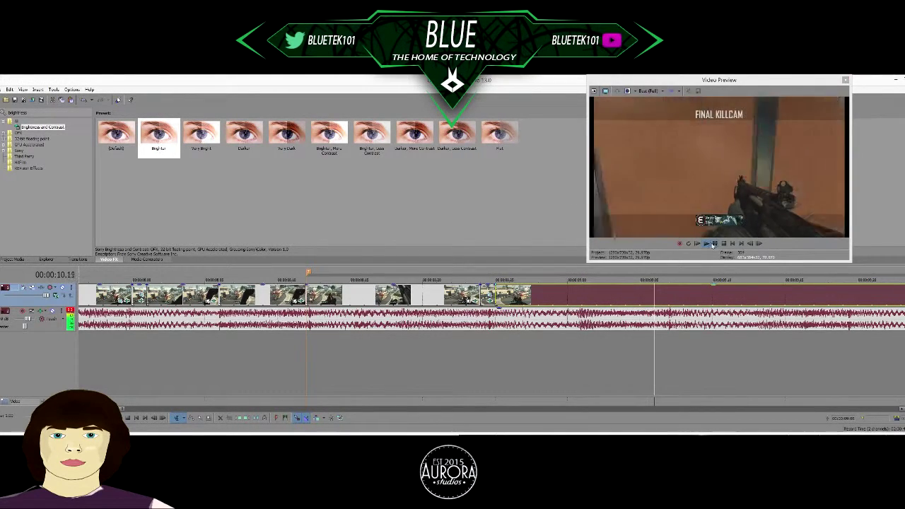
click(715, 245)
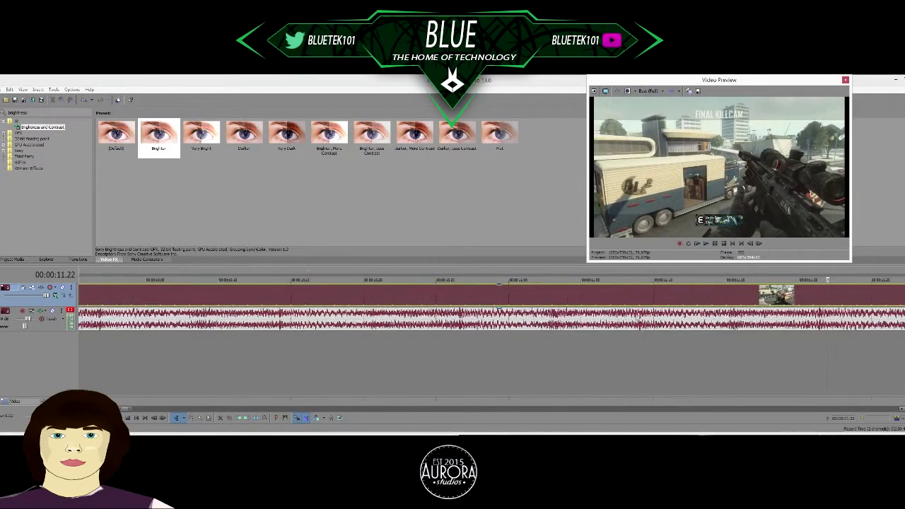
scroll(450, 323, down, 5)
click(385, 300)
scroll(492, 302, up, 4)
key(Left)
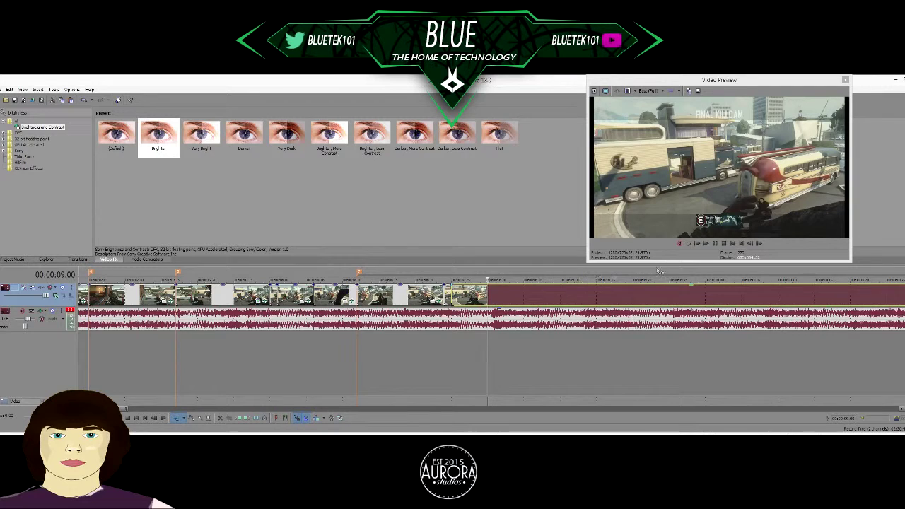
click(707, 243)
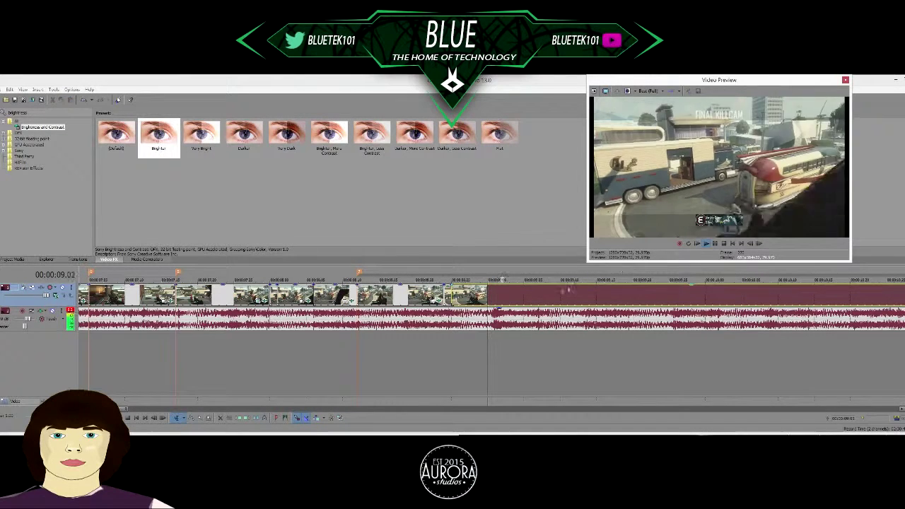
click(721, 244)
click(537, 300)
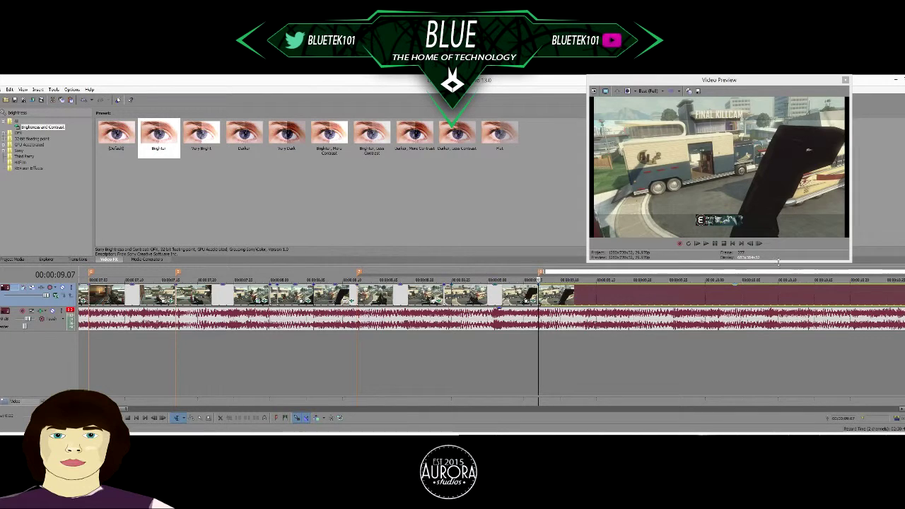
Split the last gameplay part at 00:00:09.09 and paste the copied event attributes onto the two-frame part starting at 00:00:09.07
click(759, 244)
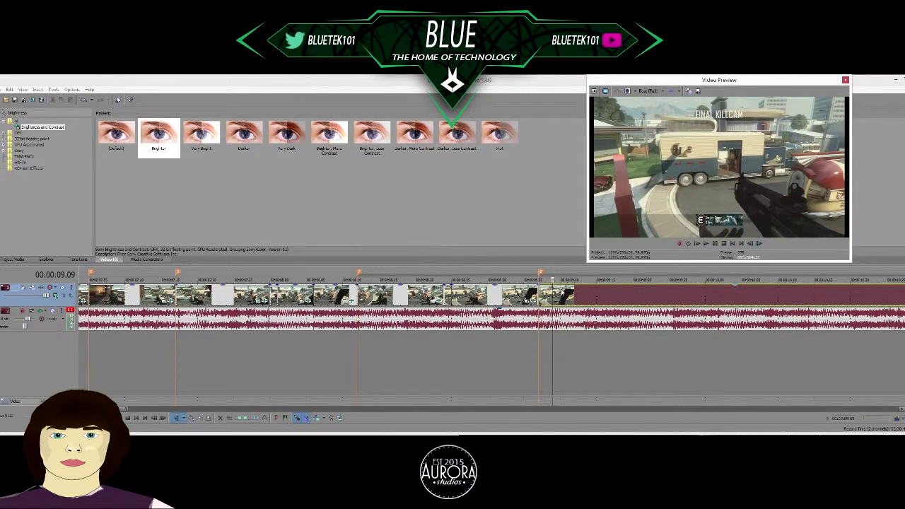
key(s)
right_click(545, 294)
click(564, 281)
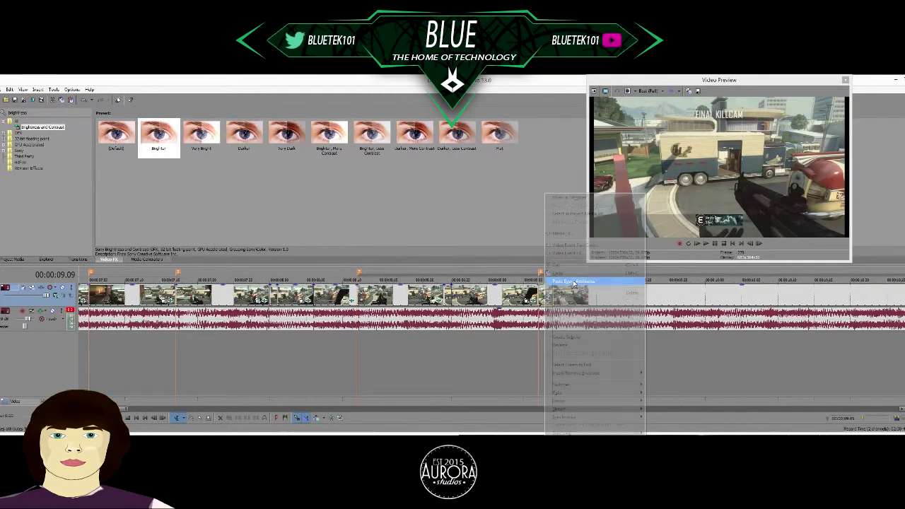
Review the beat cuts from 00:00:07.13, then paste the copied event attributes onto the gameplay part starting at 00:00:08.12 and check its Pan/Crop settings
drag(147, 375, 555, 375)
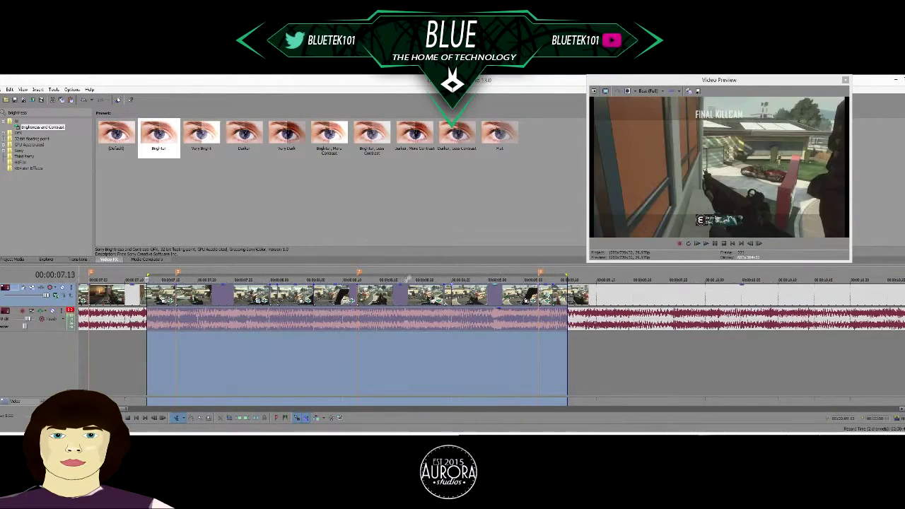
right_click(447, 291)
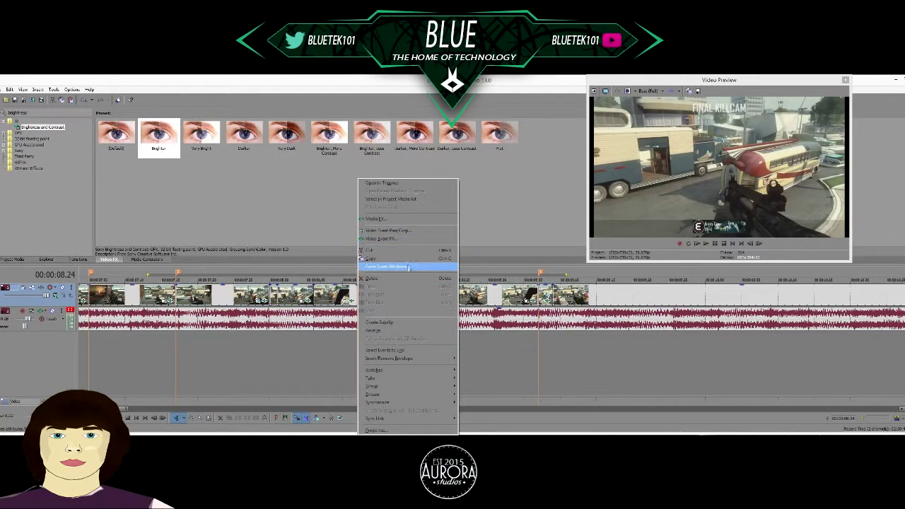
click(409, 268)
click(433, 301)
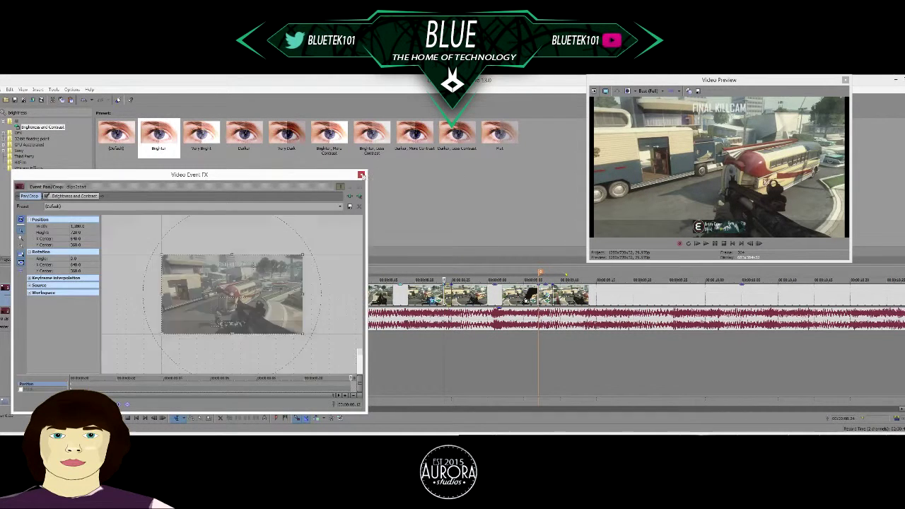
click(364, 174)
Select the time range from 00:00:04.23 to 00:00:10.25 and play the synced gameplay from its start
click(705, 243)
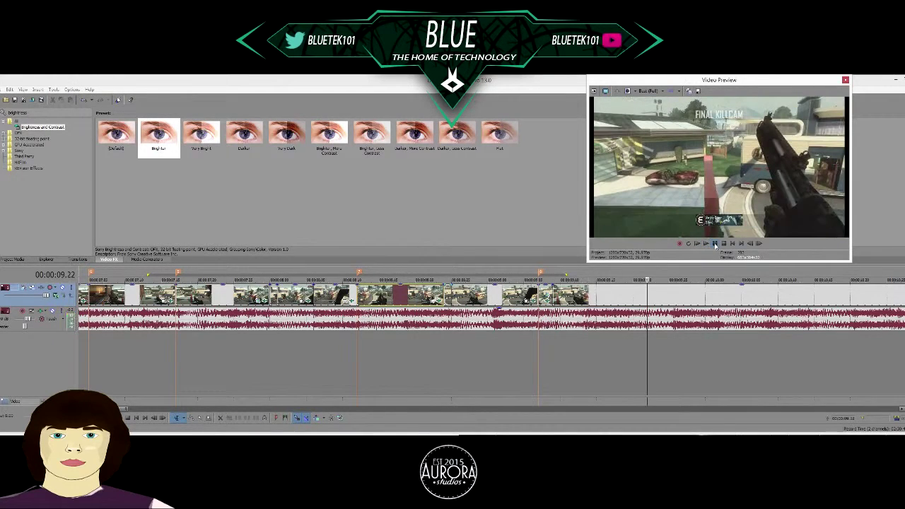
scroll(434, 343, down, 3)
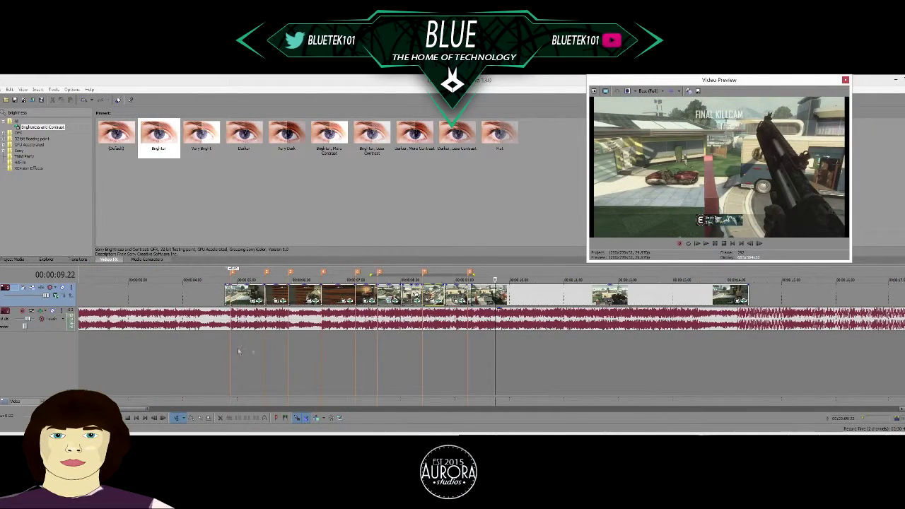
click(227, 352)
click(223, 354)
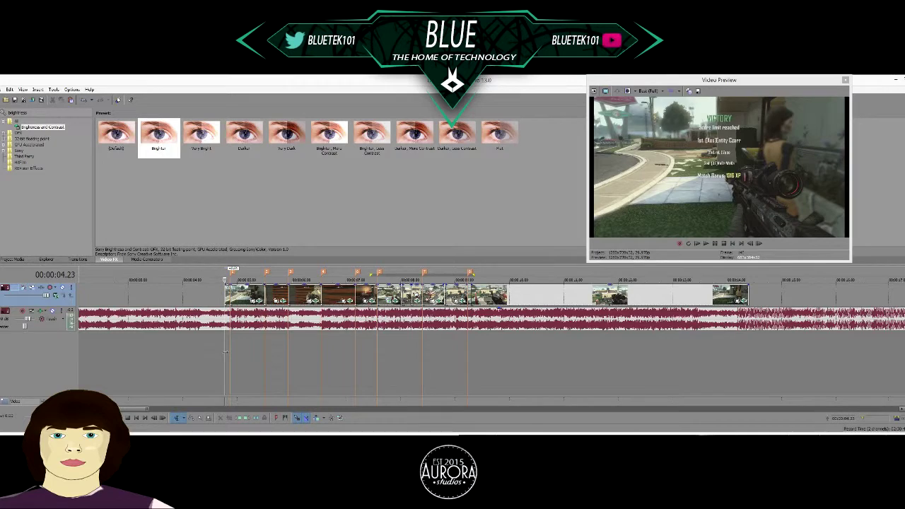
drag(224, 352, 554, 369)
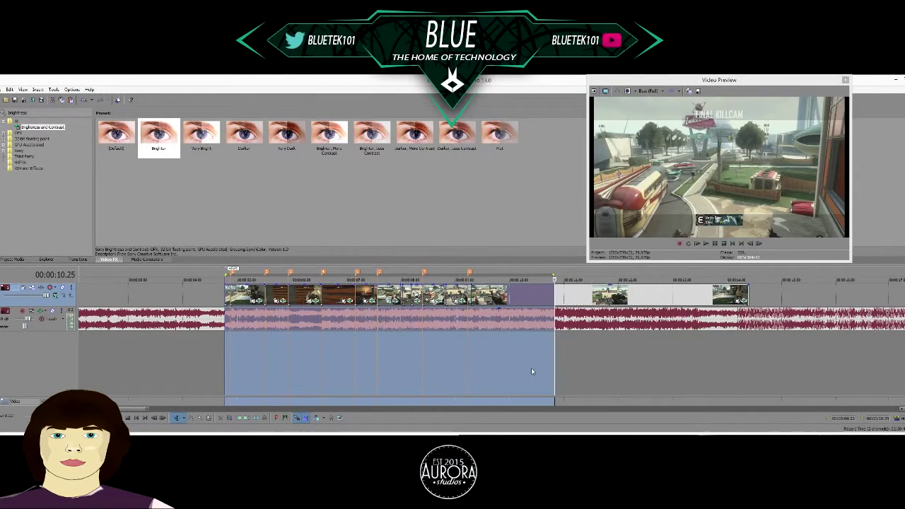
key(Home)
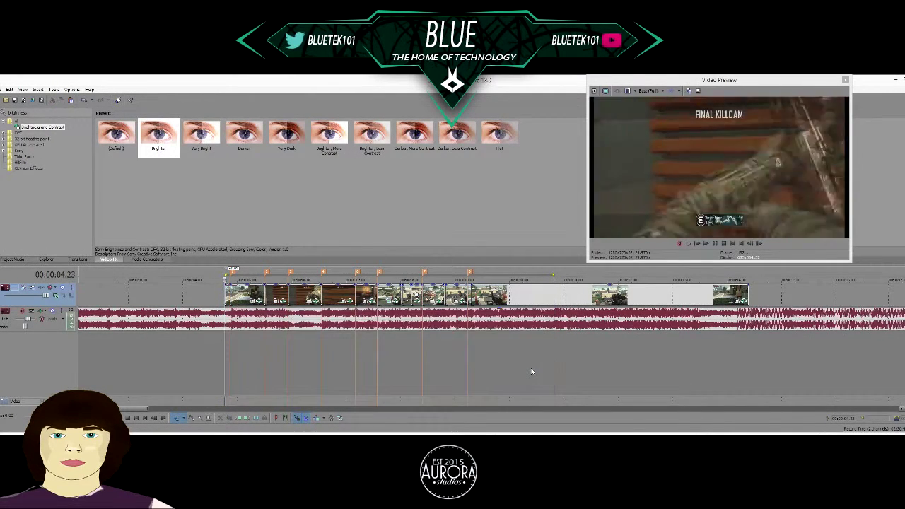
key(Return)
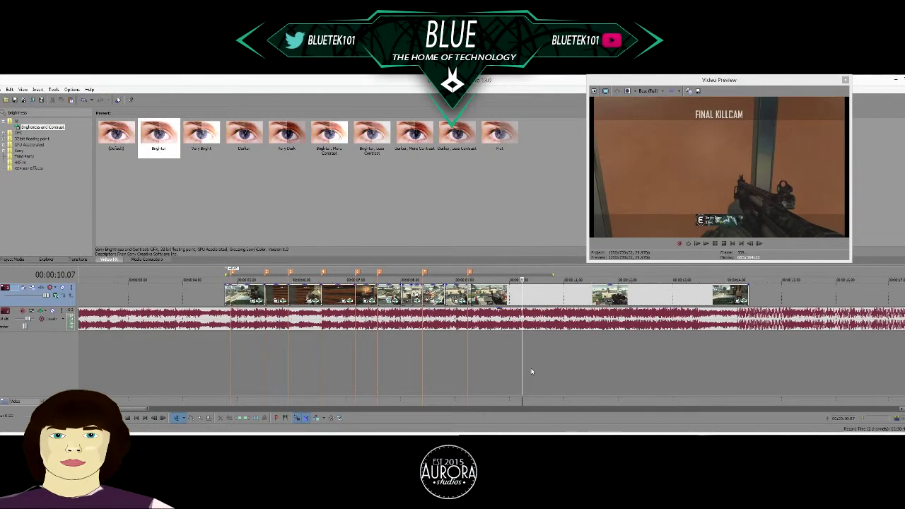
Replay the synced section from 00:00:04.23 to check the effects on the beats, then return to the first gameplay part's start
double_click(531, 371)
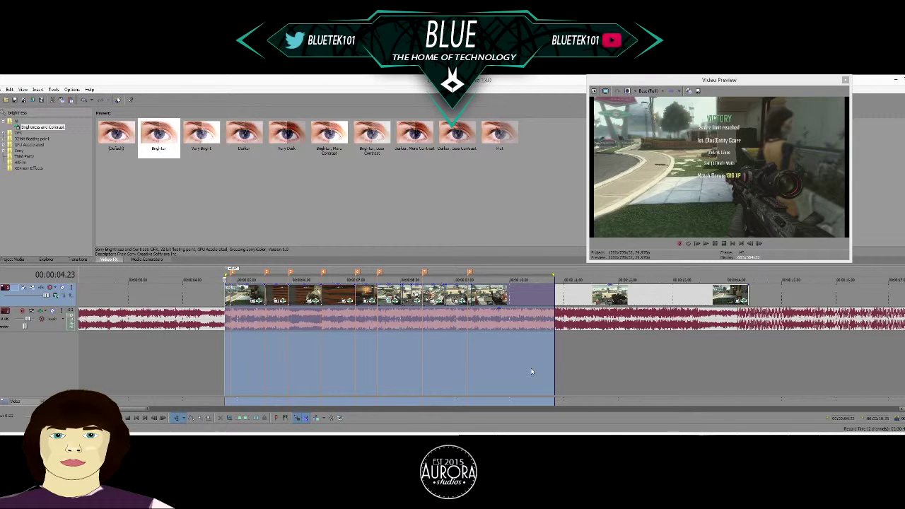
key(space)
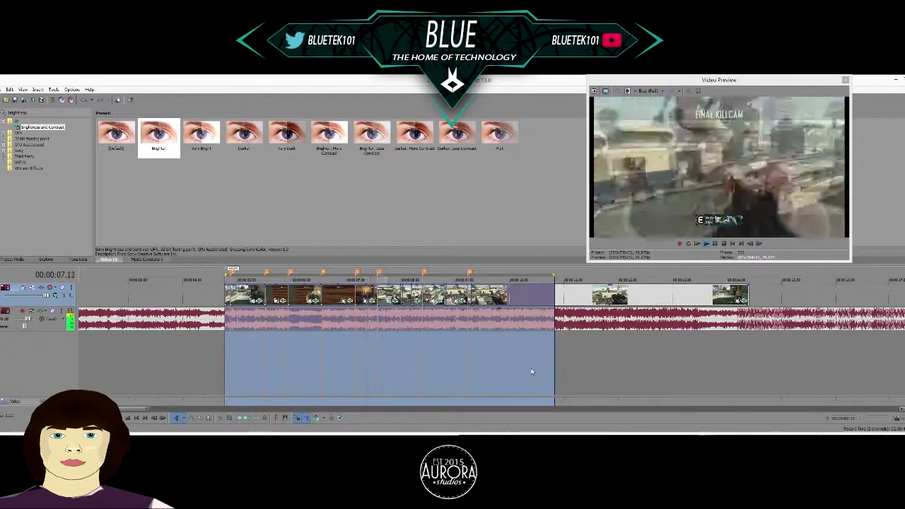
key(Return)
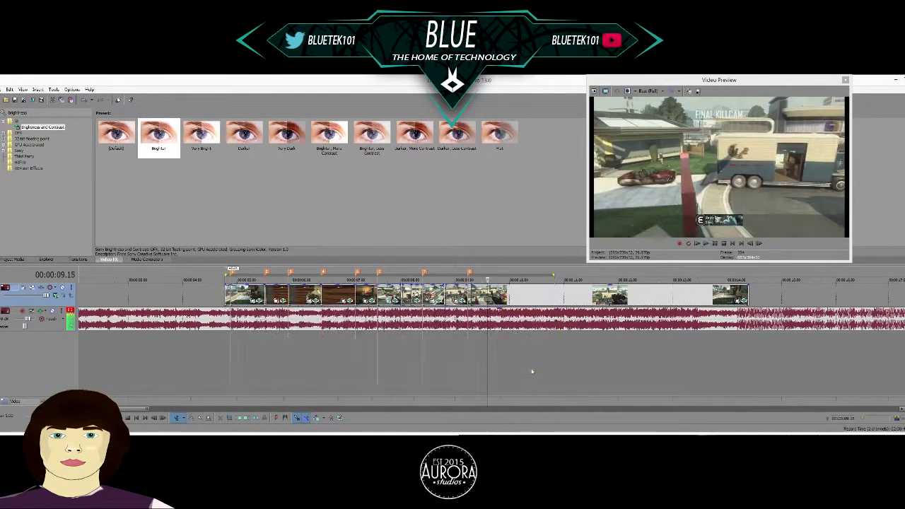
click(227, 289)
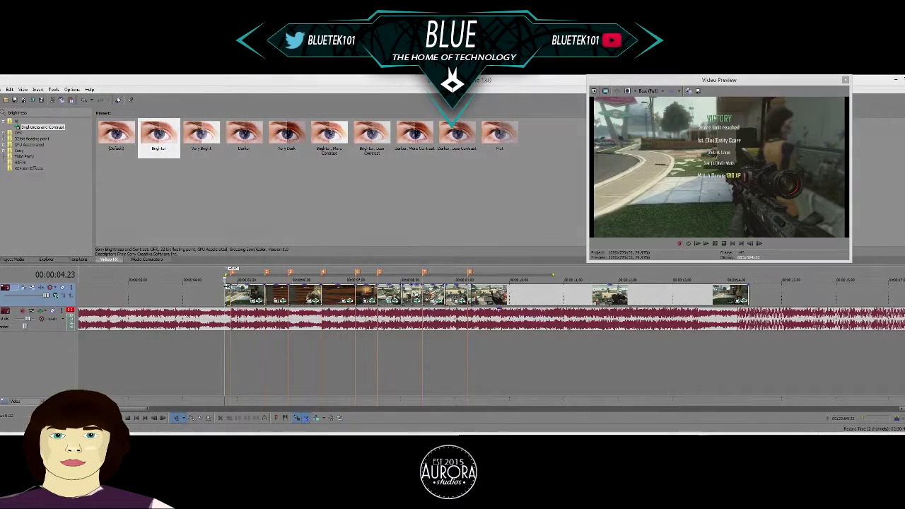